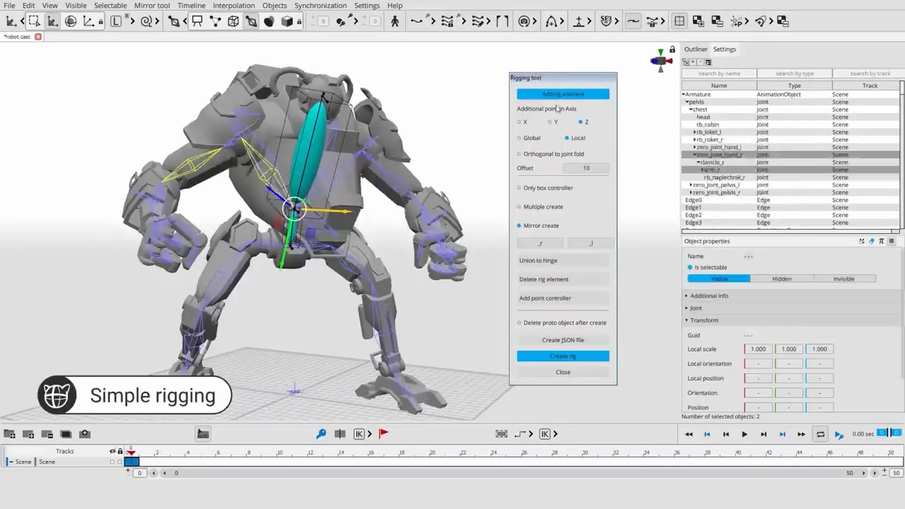
click(184, 177)
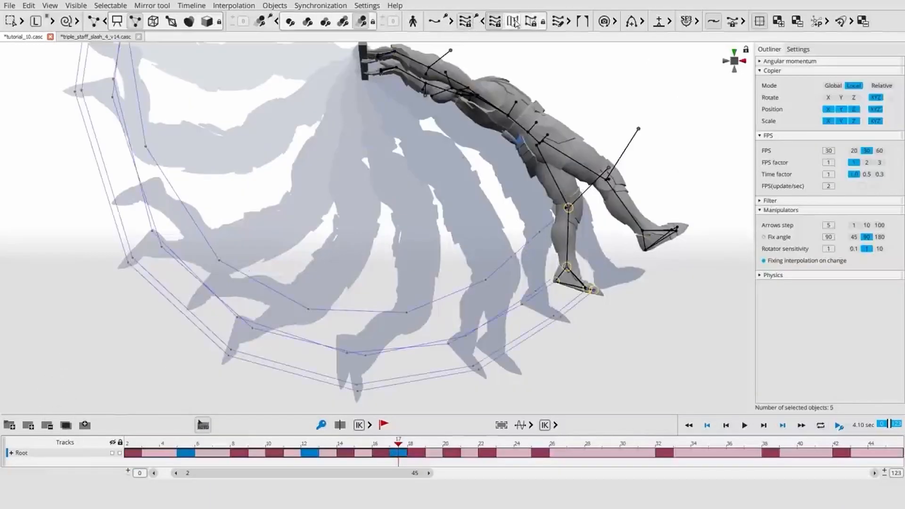
click(512, 21)
click(530, 22)
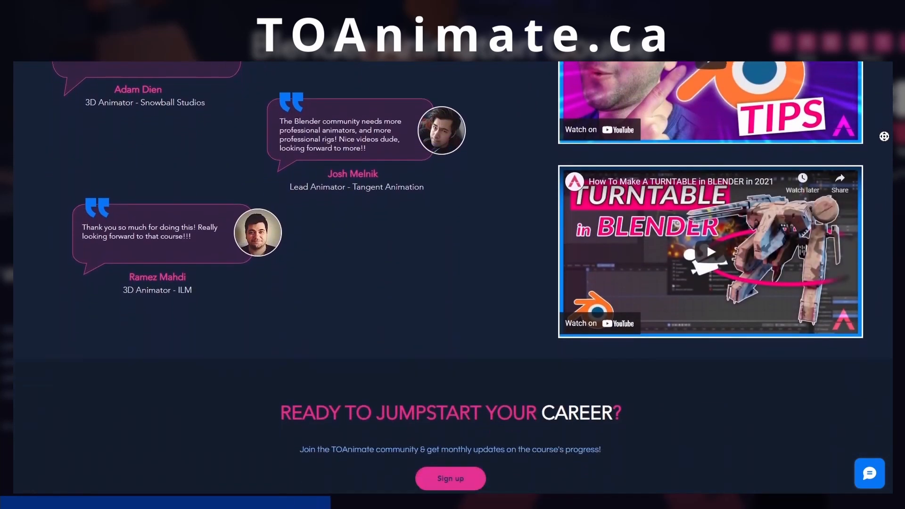
On the TOAnimate website, enter an e-mail address in the Blender Animation Course sign-up form and submit it
scroll(449, 387, up, 20)
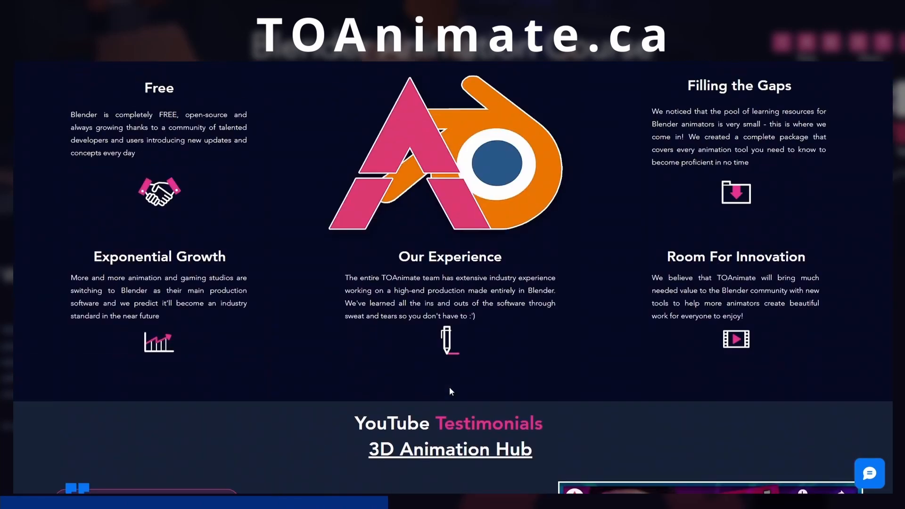
scroll(452, 196, up, 4)
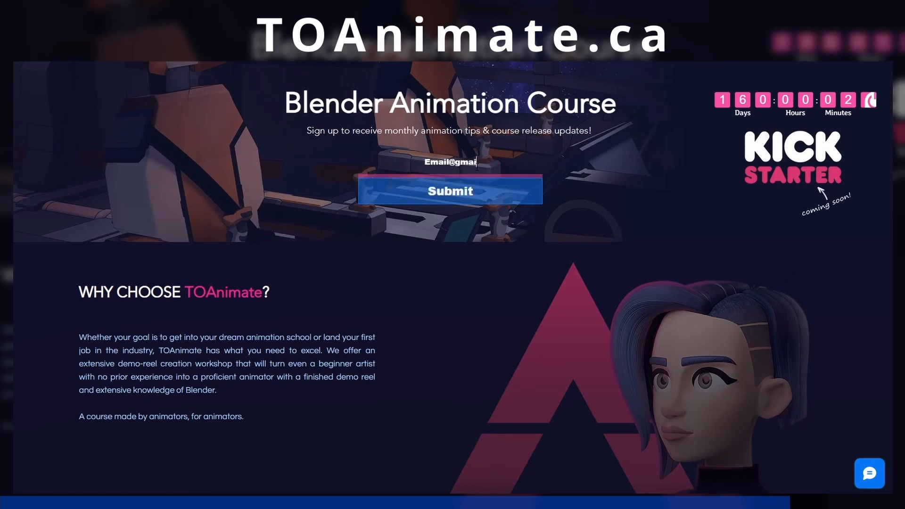
text(l.com)
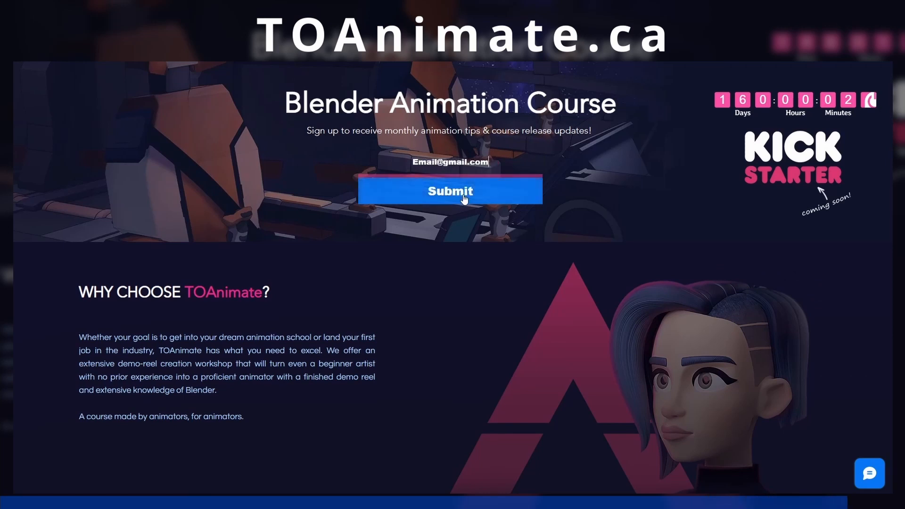
click(463, 195)
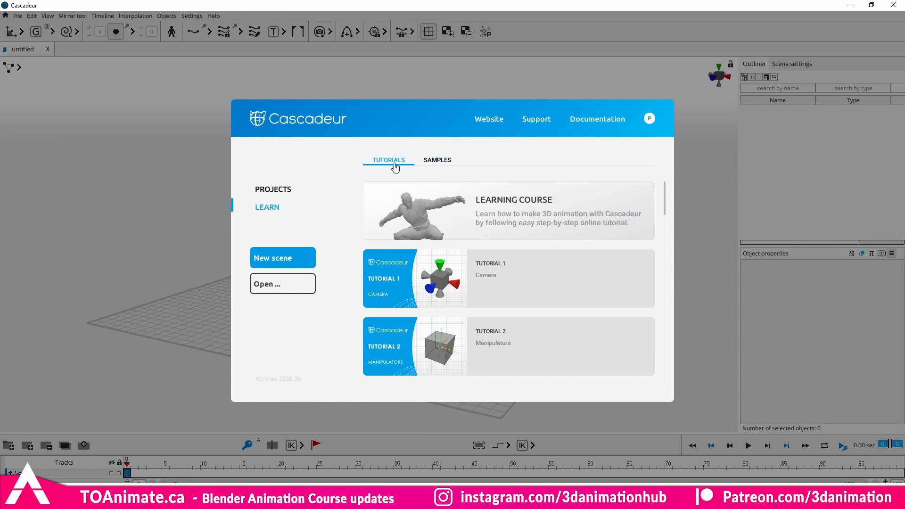
In Cascadeur, open the Standard model scene from the sample projects
click(430, 161)
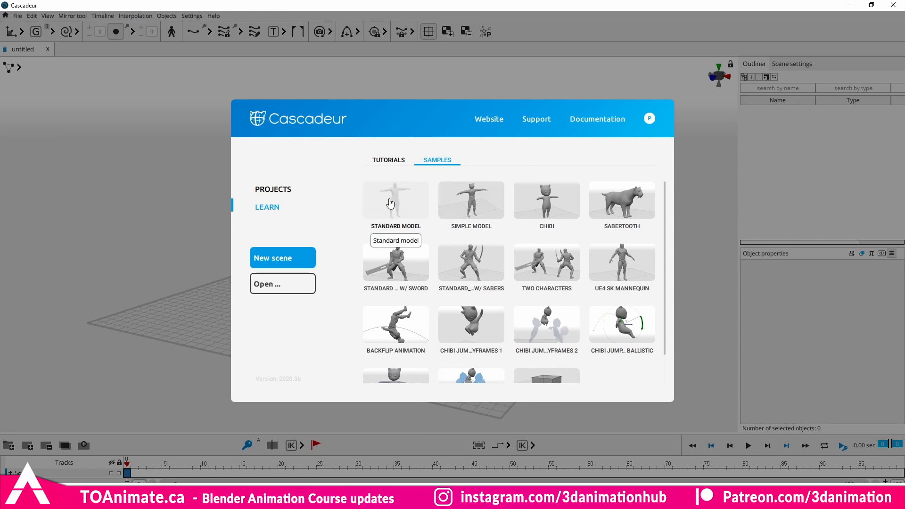
click(390, 204)
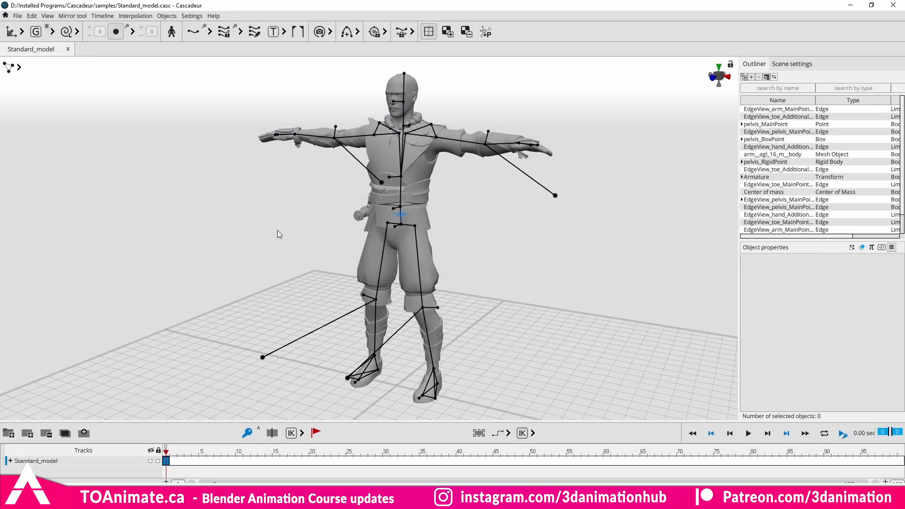
Examine the character model and its rig controls from several angles and distances
right_drag(287, 221, 407, 254)
scroll(480, 234, down, 2)
middle_drag(407, 254, 449, 260)
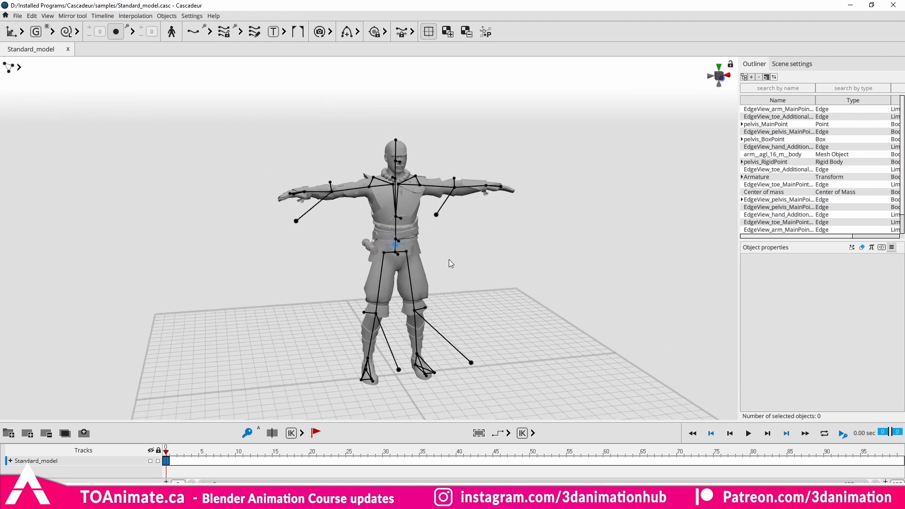
right_drag(449, 260, 380, 259)
scroll(380, 259, up, 3)
middle_drag(380, 259, 411, 220)
scroll(420, 235, down, 2)
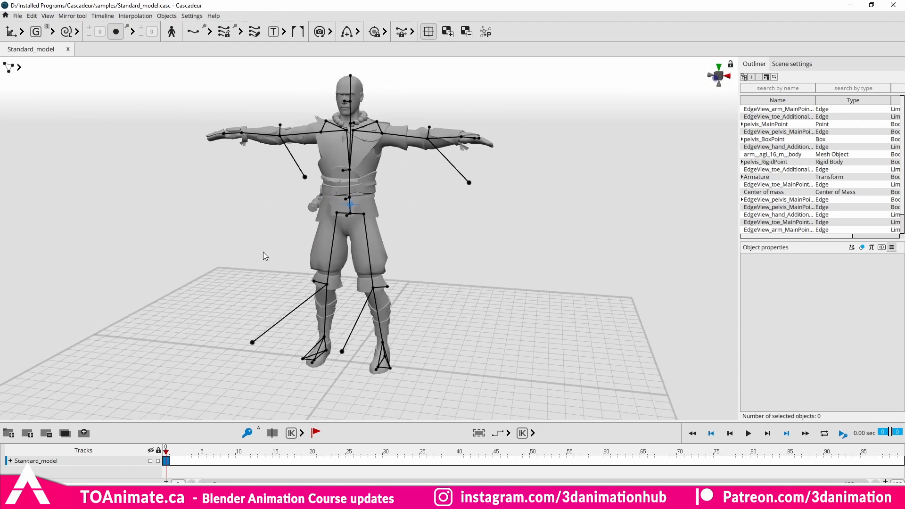
middle_drag(263, 253, 283, 265)
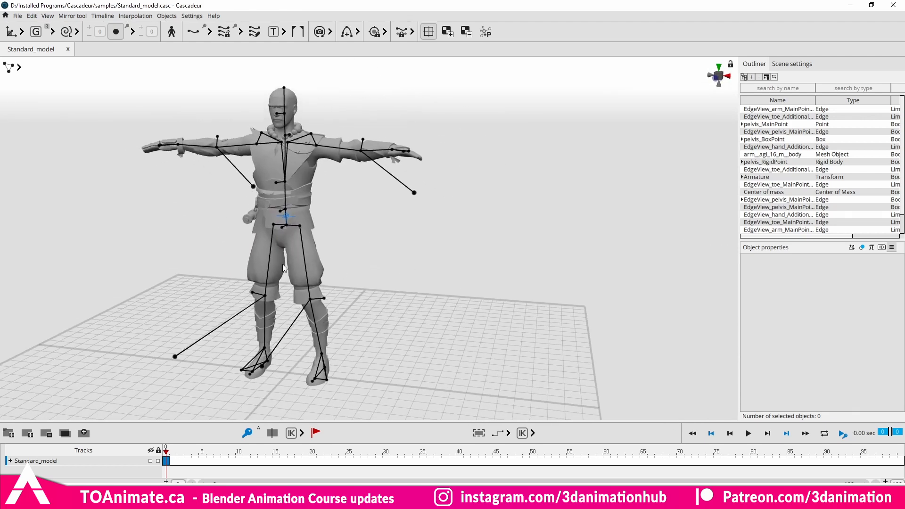
right_drag(284, 268, 508, 378)
scroll(415, 236, down, 2)
scroll(426, 253, up, 2)
Try moving the right calf's limb direction point upward and undo the move
click(492, 394)
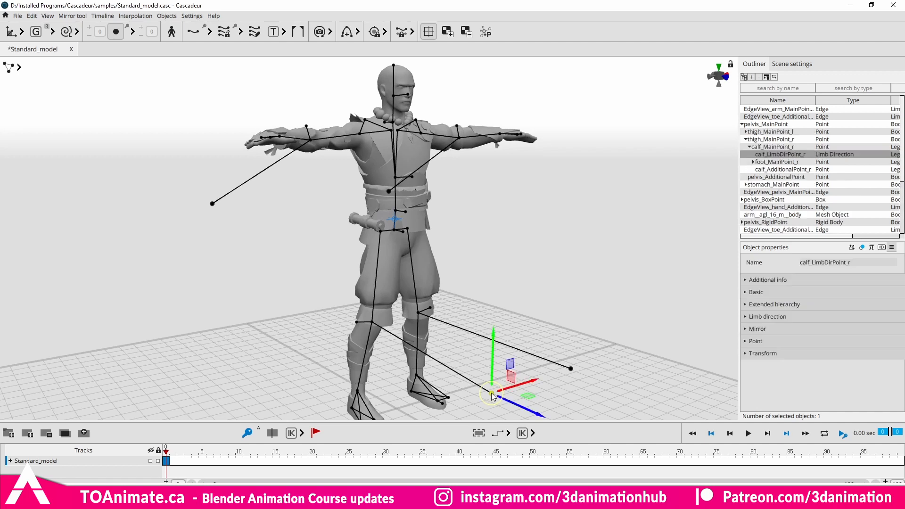
drag(491, 393, 489, 332)
key(ctrl+z)
Inspect the control points of the right foot up close, selecting the toe's additional point
alt+drag(455, 391, 479, 377)
scroll(479, 377, up, 3)
alt+middle_drag(479, 377, 475, 321)
mouse_move(452, 340)
alt+mouse_down()
mouse_move(483, 326)
mouse_move(443, 347)
alt+mouse_up()
click(443, 347)
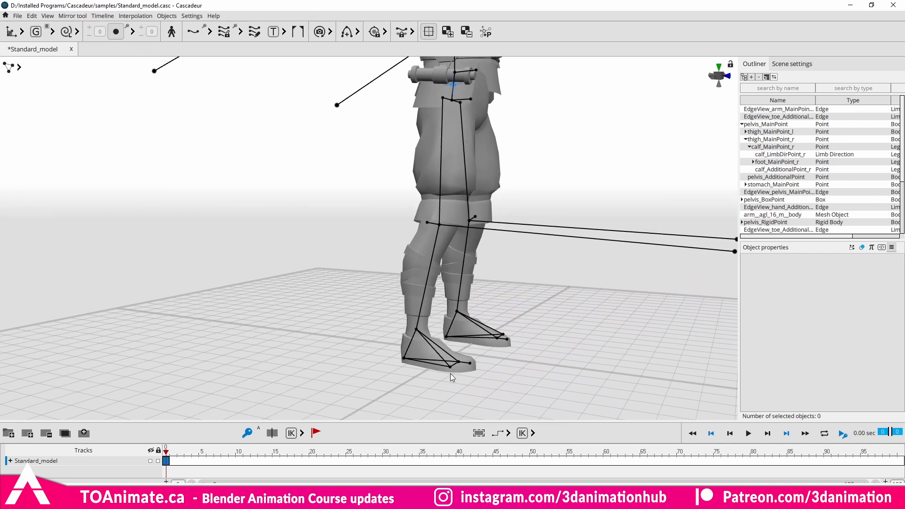
click(451, 367)
click(423, 336)
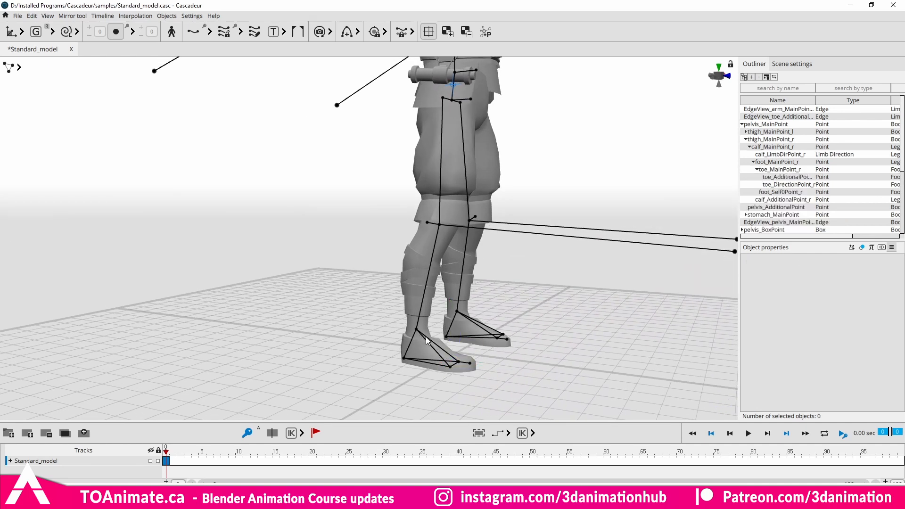
click(448, 366)
alt+drag(518, 340, 473, 381)
key(e)
key(q)
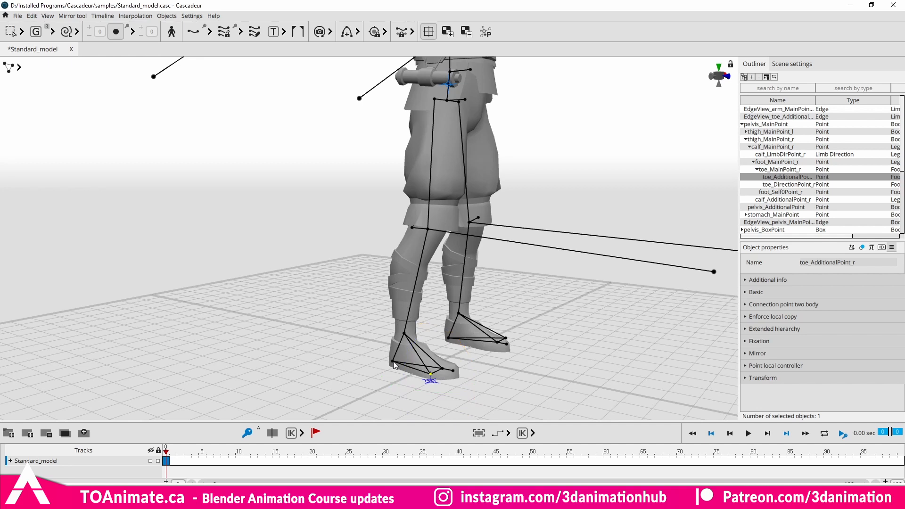
Select the right heel point and the ankle's main point in turn, and try rotating the ankle point
click(392, 361)
key(e)
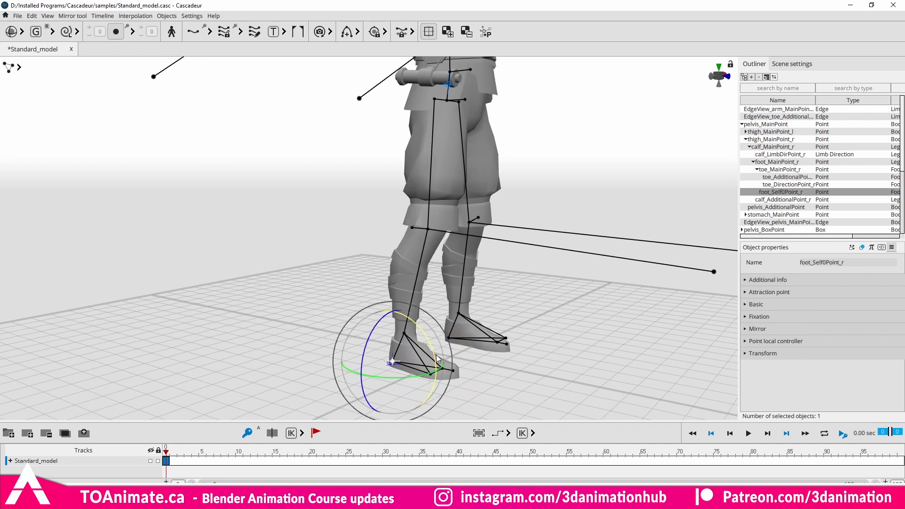
key(q)
click(404, 334)
key(e)
drag(448, 330, 431, 286)
key(w)
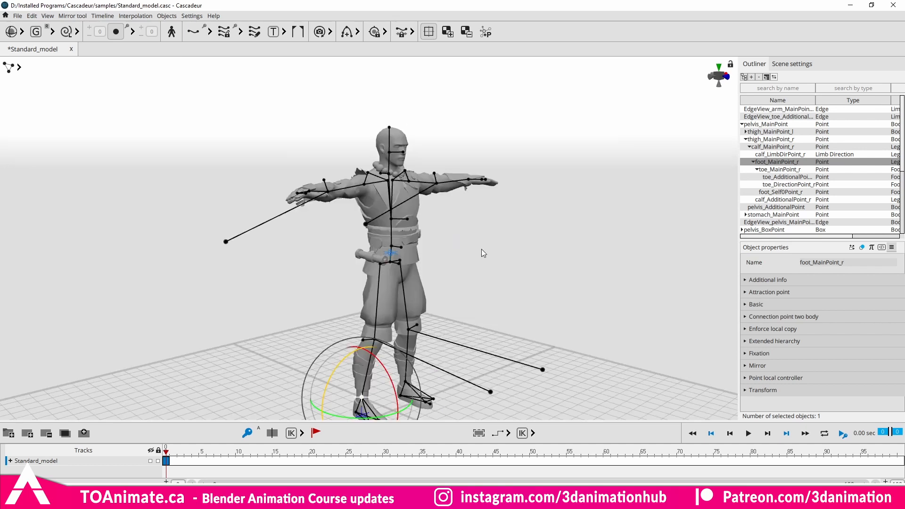
alt+drag(481, 253, 448, 250)
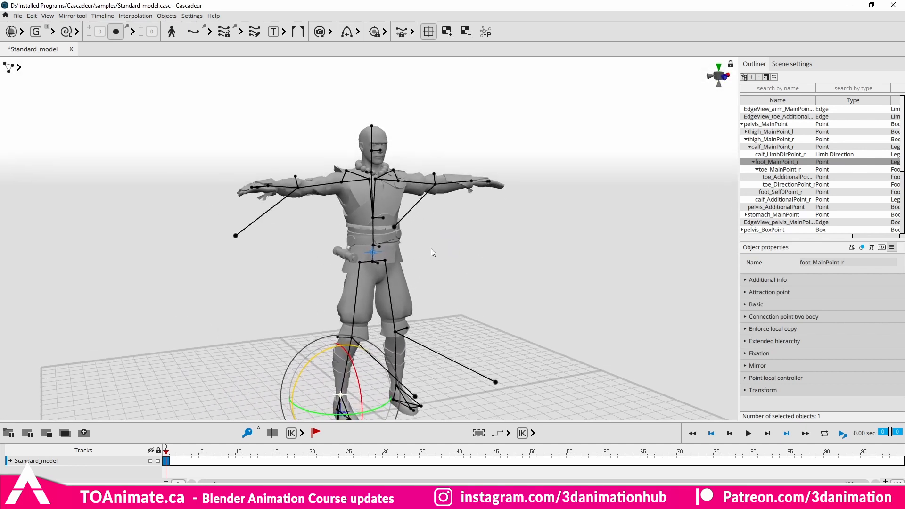
alt+right_drag(431, 247, 427, 279)
alt+drag(423, 267, 382, 279)
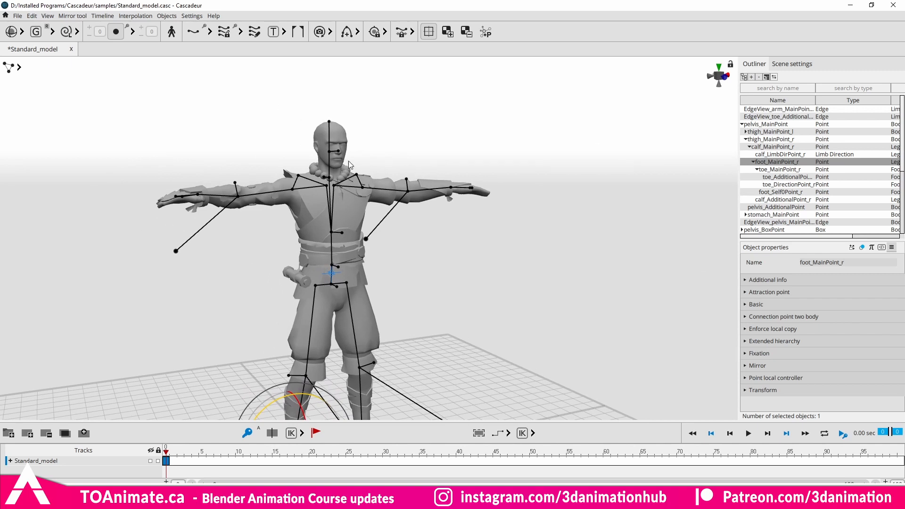
click(19, 17)
mouse_move(29, 19)
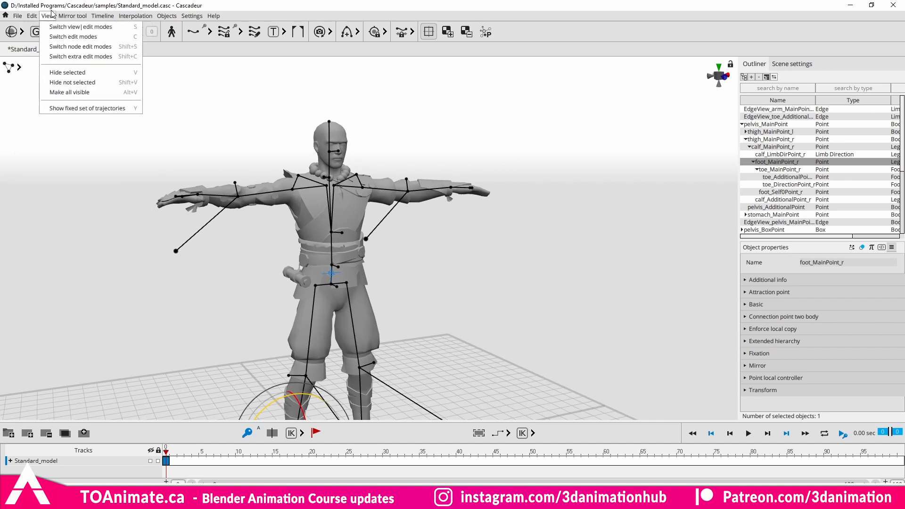
click(597, 17)
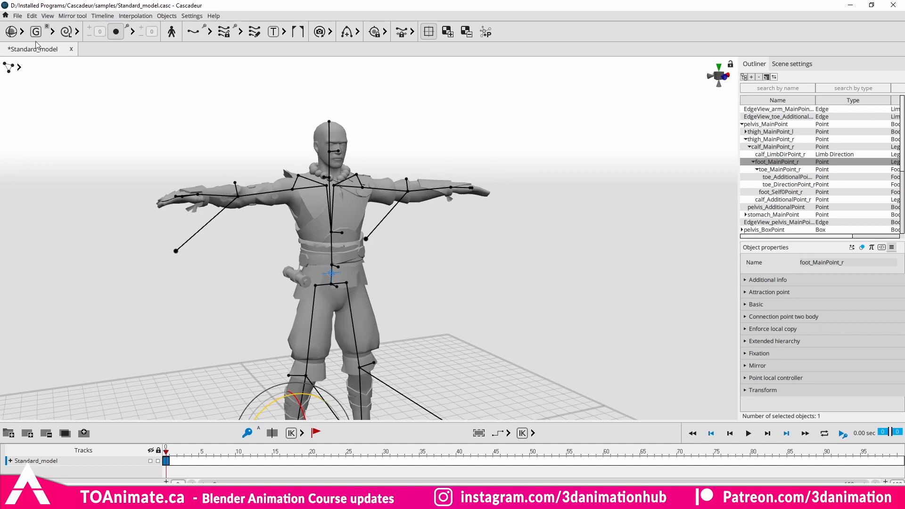
alt+drag(209, 302, 277, 312)
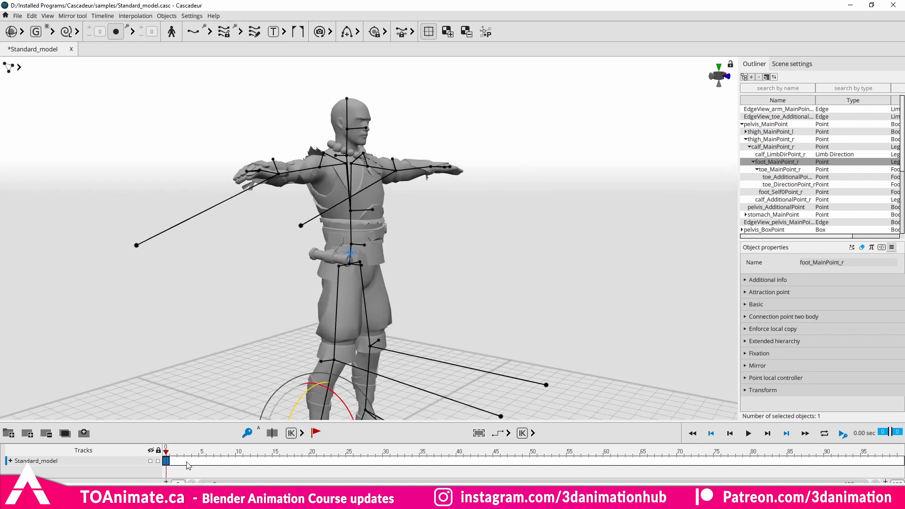
drag(186, 462, 140, 453)
click(174, 460)
click(168, 461)
alt+drag(293, 332, 363, 296)
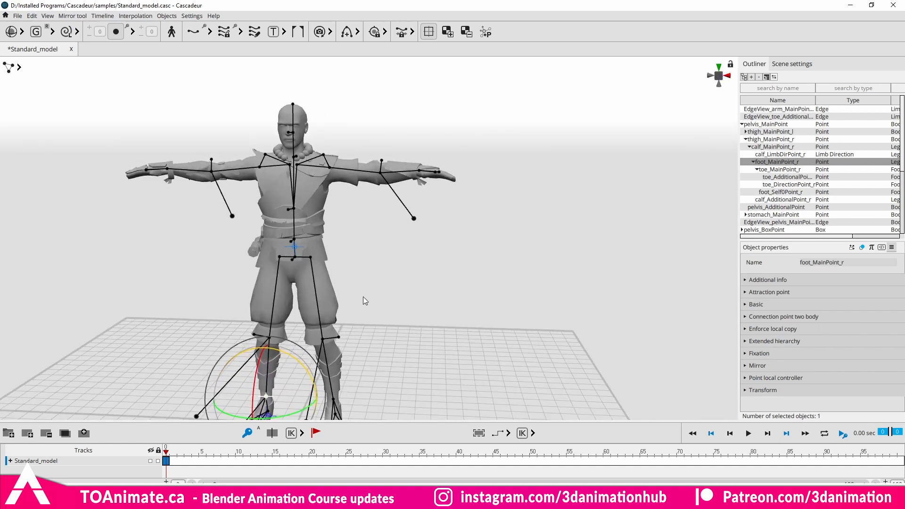
alt+middle_drag(363, 296, 392, 239)
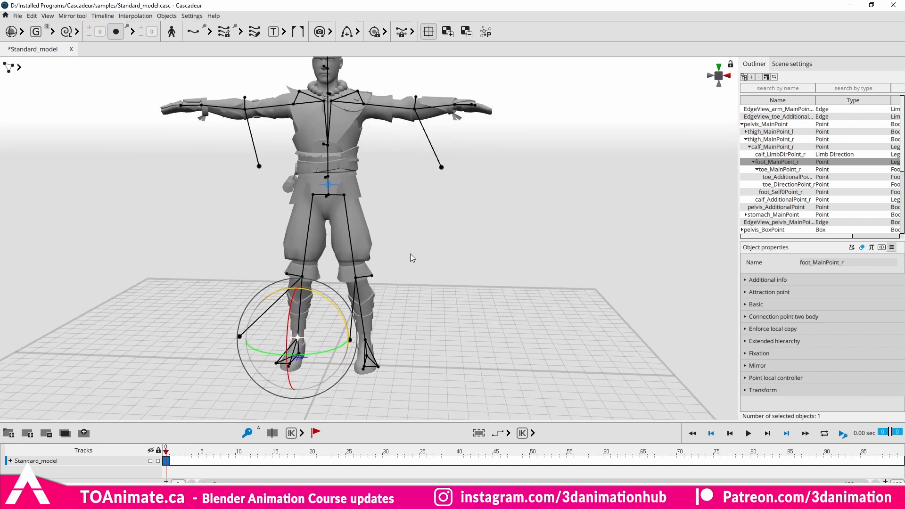
middle_drag(410, 254, 489, 246)
scroll(477, 249, down, 2)
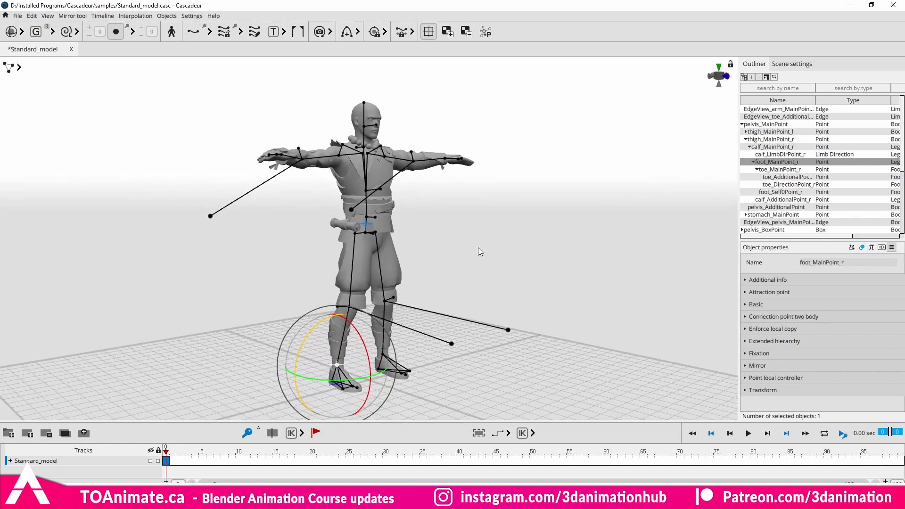
middle_drag(465, 301, 471, 261)
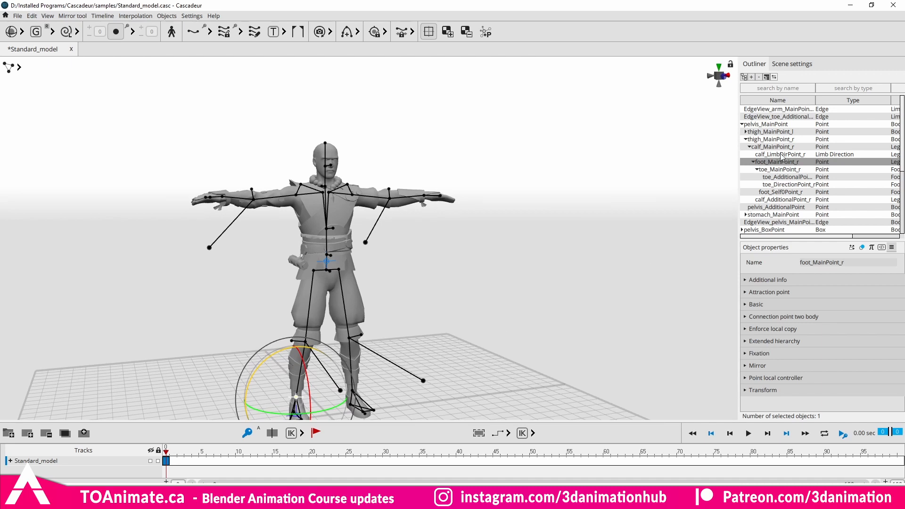
Show the scene settings and expand the Physics section
click(786, 65)
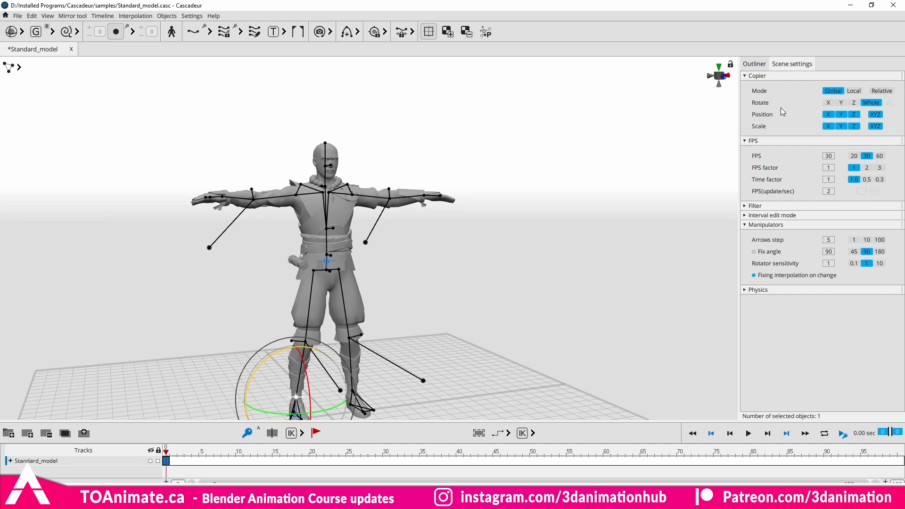
click(745, 291)
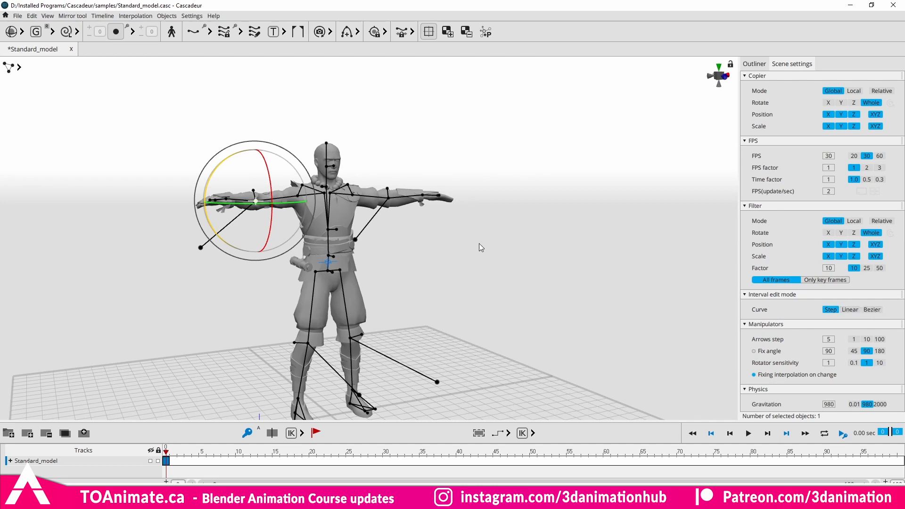
Try moving the selected elbow point of the character's right arm downward
right_drag(478, 243, 374, 210)
scroll(428, 232, up, 3)
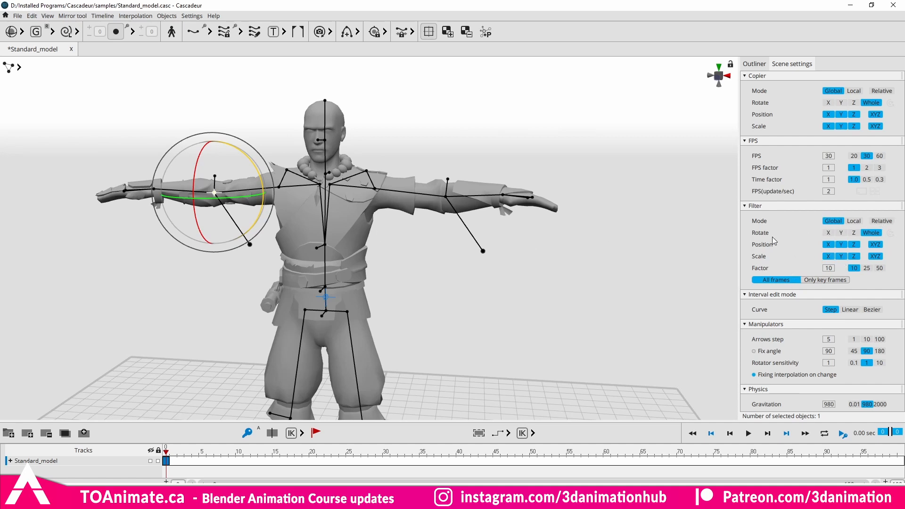
right_drag(274, 257, 265, 229)
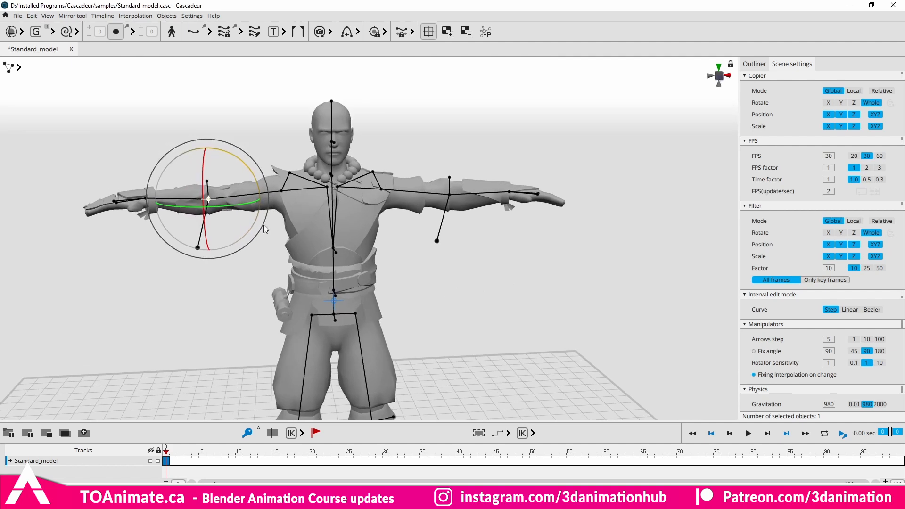
right_drag(227, 192, 235, 236)
key(w)
drag(235, 236, 216, 300)
key(e)
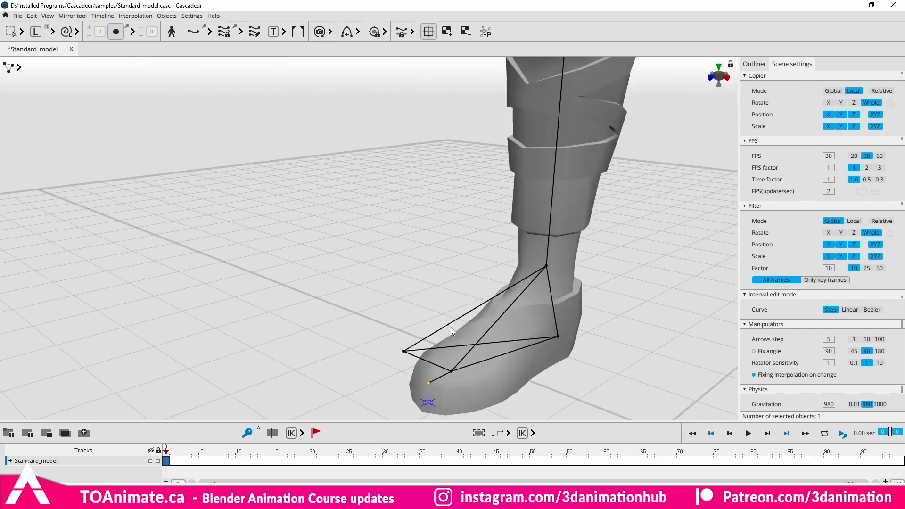
Select all five control points of the right foot, from the ankle and heel to the toe
middle_drag(568, 324, 401, 222)
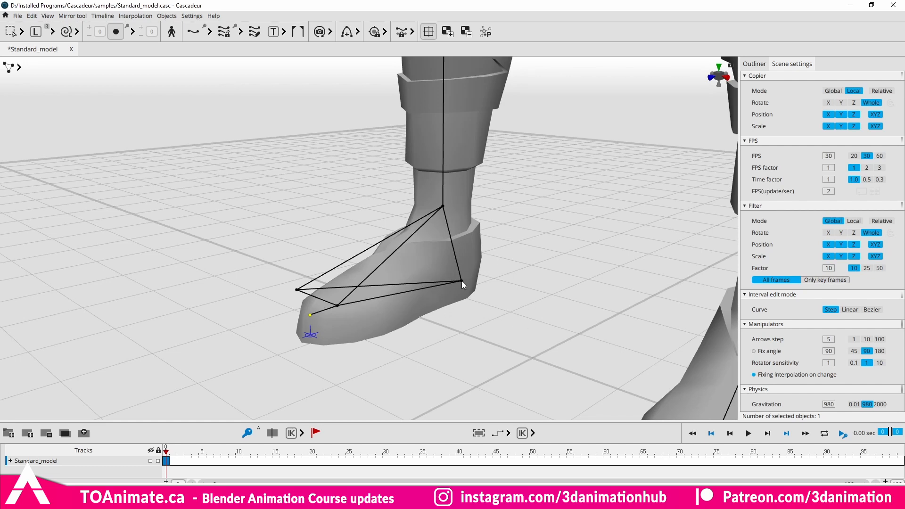
double_click(442, 208)
alt+drag(387, 284, 348, 321)
alt+middle_drag(512, 265, 420, 284)
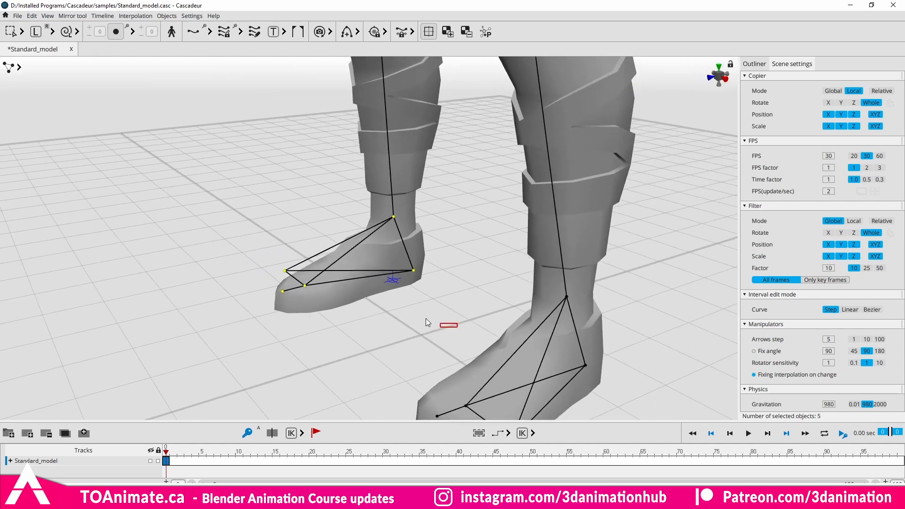
drag(426, 318, 210, 220)
Try rotating the selected right foot points around the ankle and return to selection mode
key(e)
drag(349, 202, 351, 273)
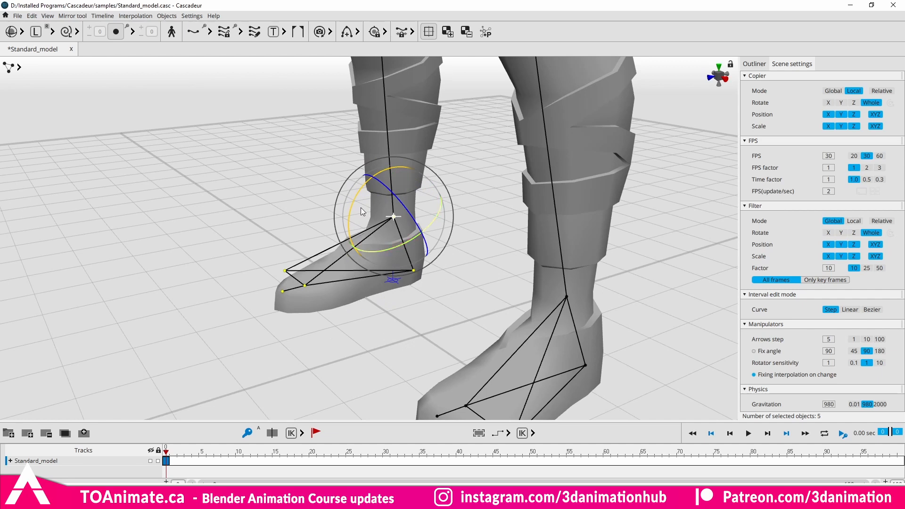
key(q)
middle_drag(415, 202, 384, 250)
scroll(389, 231, down, 5)
middle_drag(405, 168, 350, 263)
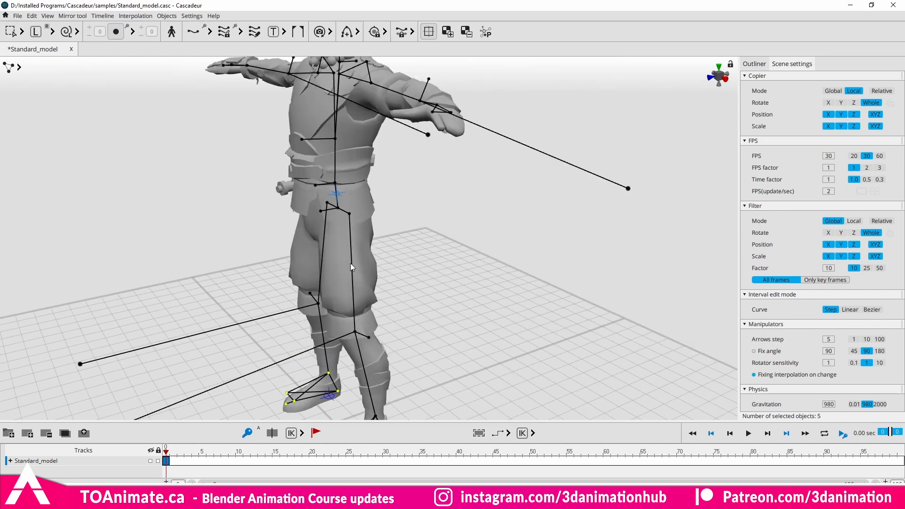
scroll(350, 263, down, 5)
alt+drag(350, 263, 443, 230)
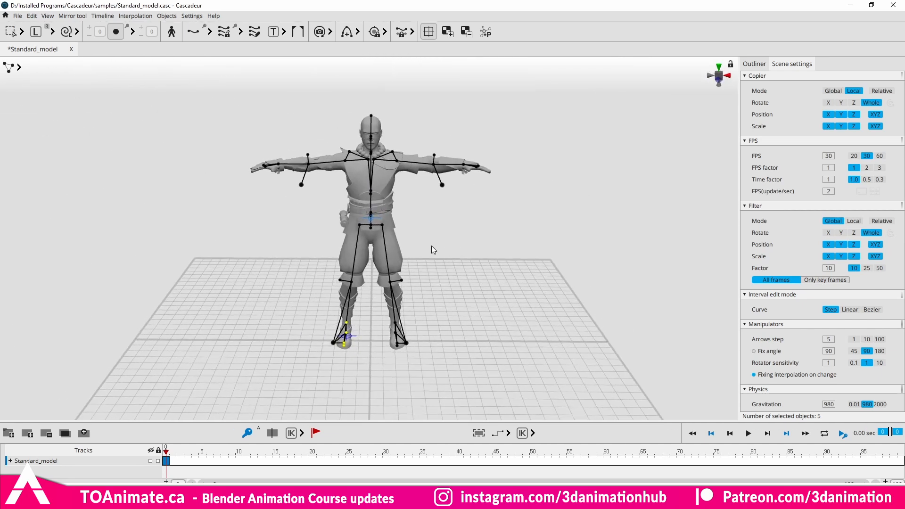
scroll(432, 250, up, 5)
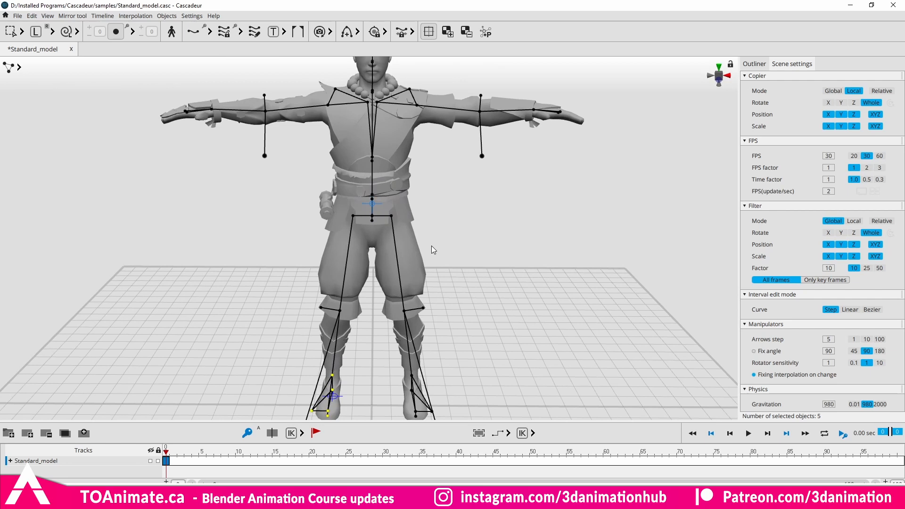
alt+drag(511, 267, 377, 248)
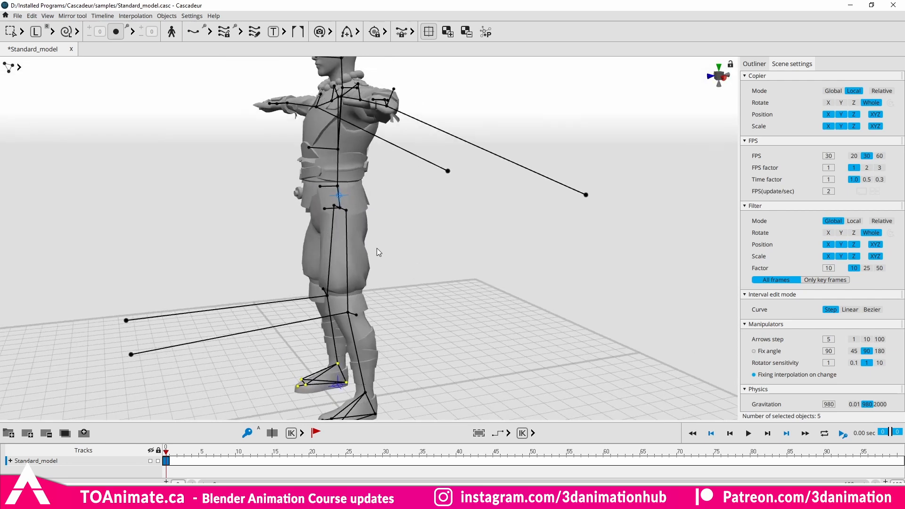
Add a cube to the scene and select MeshObject(0) in the outliner
scroll(377, 248, down, 5)
click(167, 16)
click(178, 72)
key(w)
alt+drag(397, 321, 241, 258)
click(754, 64)
scroll(861, 221, down, 10)
click(858, 231)
Reposition the cube on the floor in front of the character
key(e)
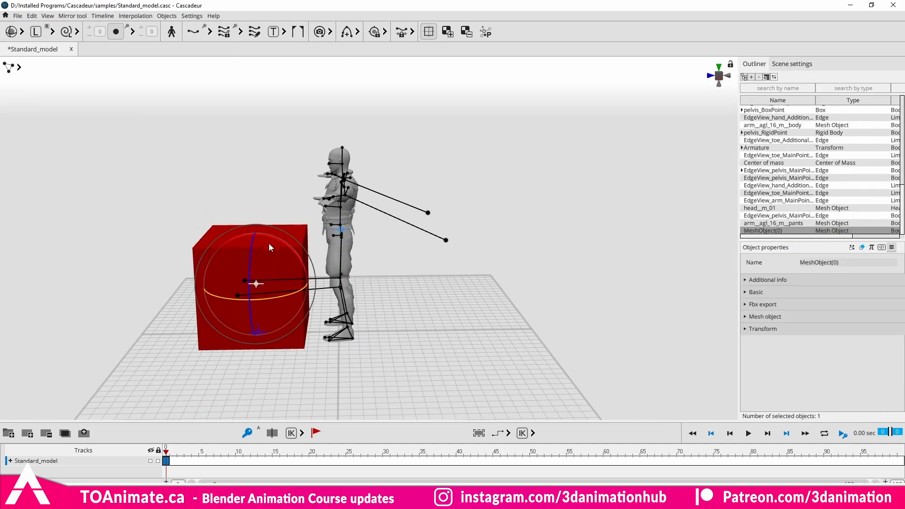
key(w)
click(792, 64)
click(757, 64)
drag(200, 284, 220, 248)
Select the character's pelvis control points and reposition them to bend the knees beside the cube
click(345, 284)
scroll(325, 235, up, 4)
alt+drag(282, 198, 327, 245)
double_click(314, 210)
click(313, 209)
key(e)
key(w)
click(328, 209)
alt+drag(292, 283, 412, 241)
key(r)
key(r)
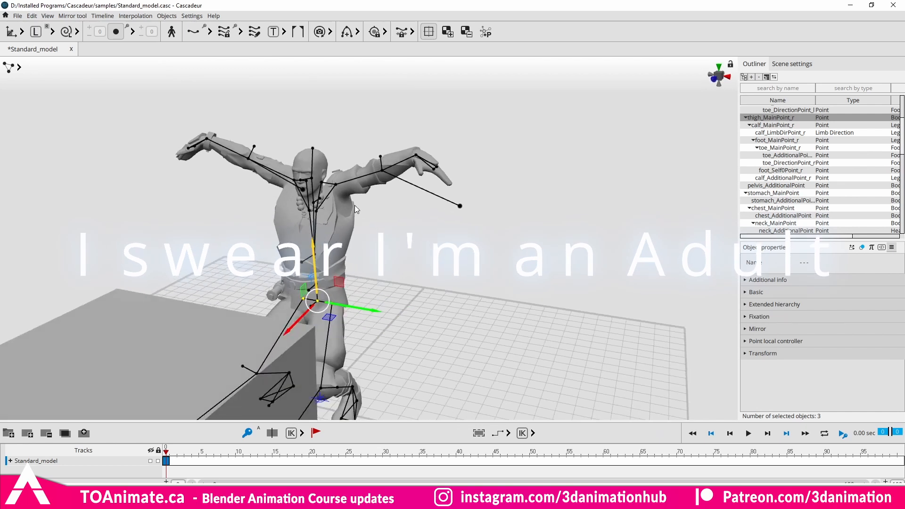
Try moving the selected pelvis points vertically
alt+drag(355, 207, 340, 192)
mouse_move(311, 253)
mouse_down()
mouse_move(312, 230)
mouse_move(316, 274)
mouse_move(316, 246)
mouse_up()
key(ctrl+z)
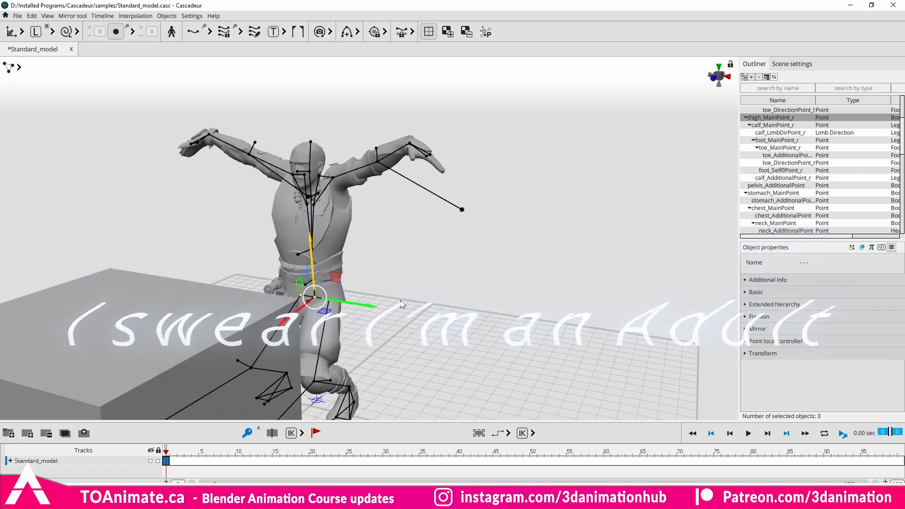
Pose the legs in a wide crouch and bring the character's right hand down toward the ground
alt+middle_drag(400, 302, 397, 270)
alt+drag(397, 270, 312, 283)
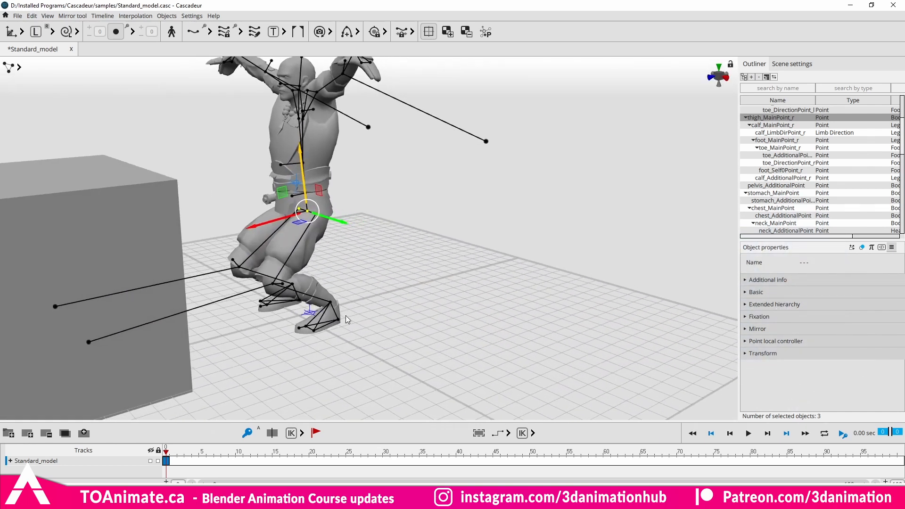
click(331, 305)
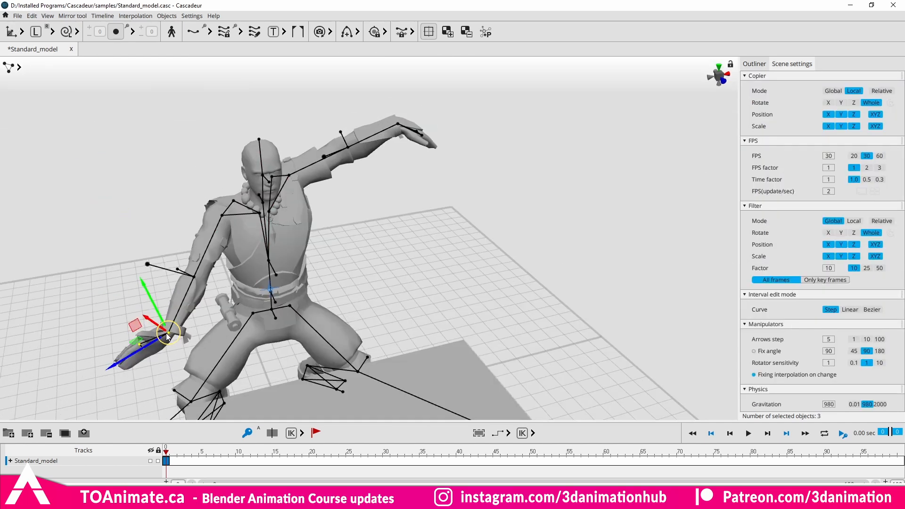
drag(162, 324, 177, 340)
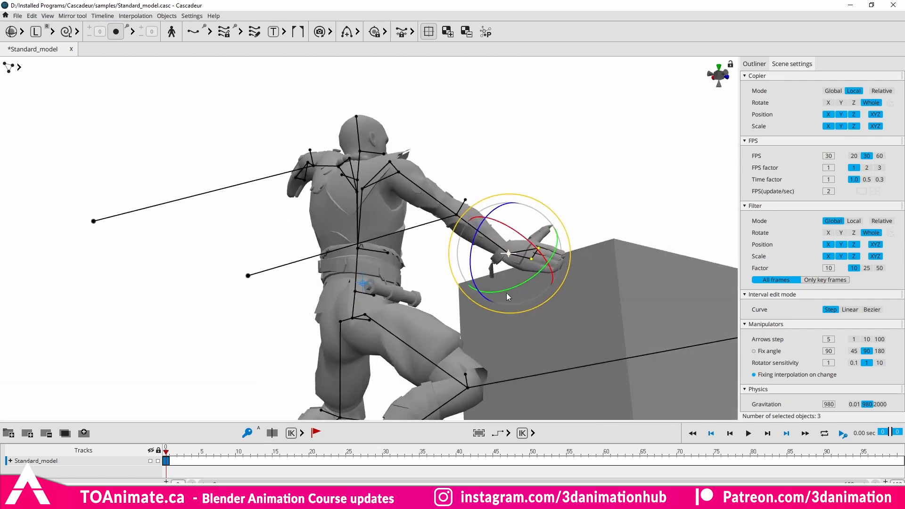
alt+drag(479, 238, 409, 274)
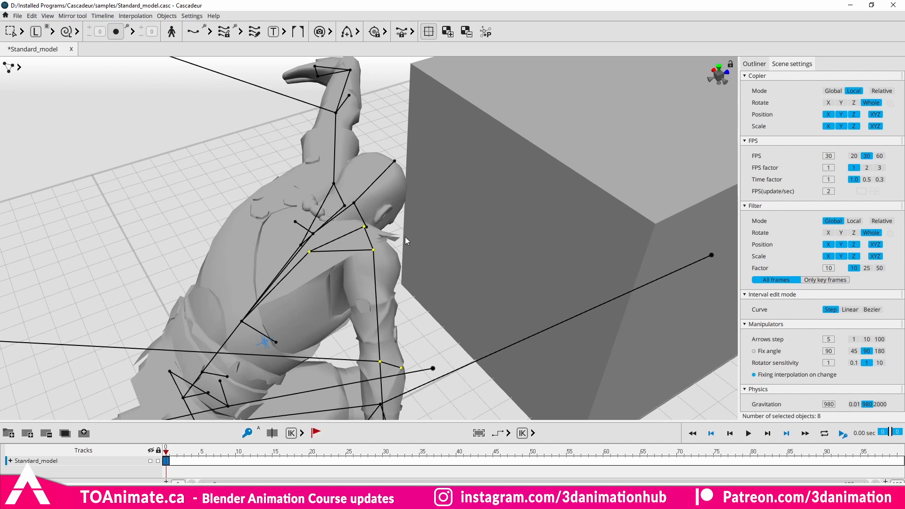
Select all of the character's control points and toggle the key for the pose at frame 0
scroll(399, 239, down, 5)
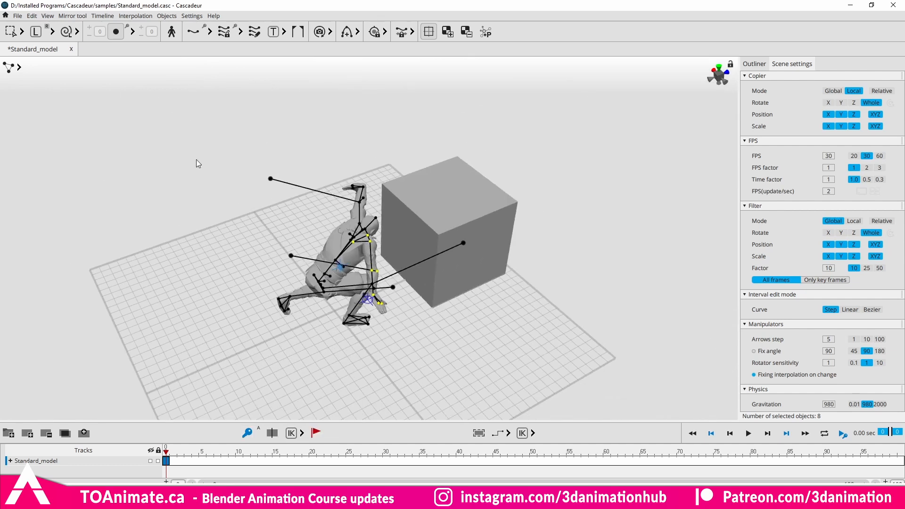
drag(195, 156, 512, 361)
click(258, 430)
click(254, 434)
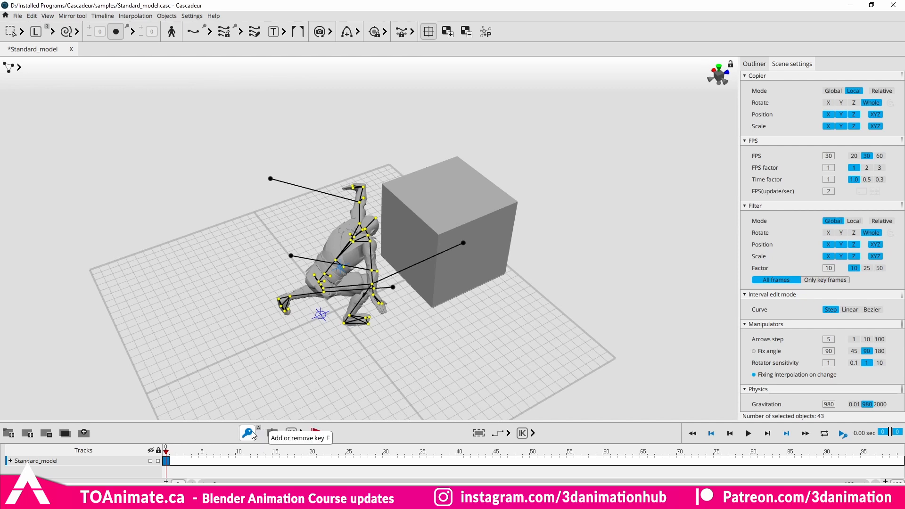
Select the elbow direction points behind the character's back, followed by the knee direction points in front of the body
alt+drag(418, 335, 398, 287)
scroll(398, 286, up, 5)
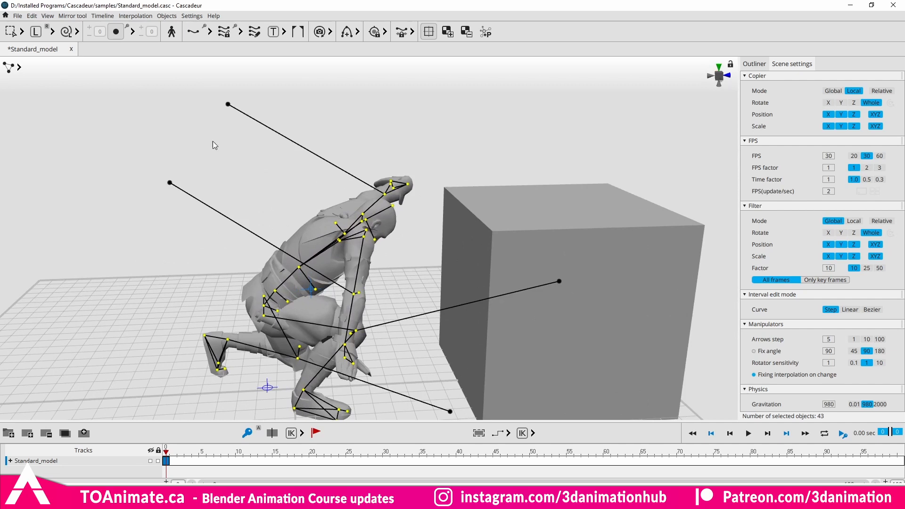
drag(142, 89, 246, 206)
drag(403, 256, 635, 420)
Select the right arm's control points, narrow the selection to the three hand points, and examine the hand from several angles
alt+middle_drag(413, 330, 411, 304)
scroll(411, 303, up, 3)
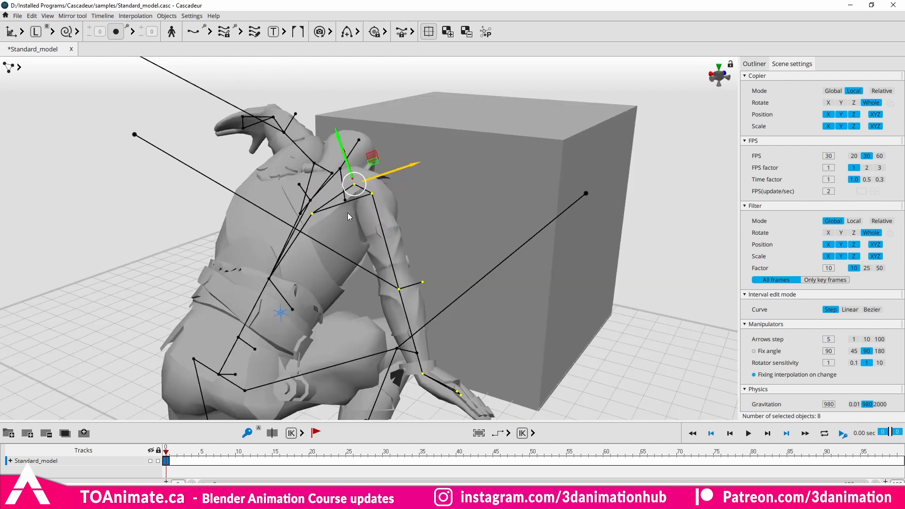
alt+drag(347, 213, 279, 200)
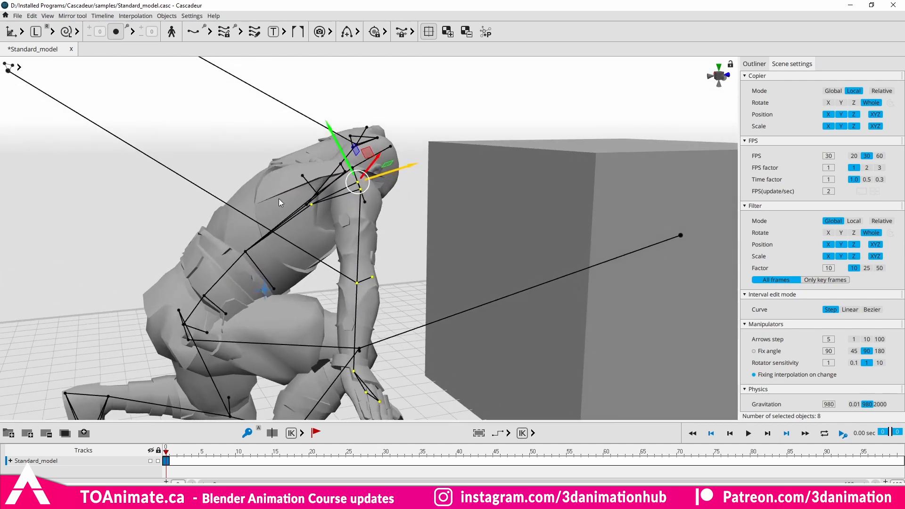
alt+drag(356, 227, 402, 254)
alt+middle_drag(396, 255, 388, 137)
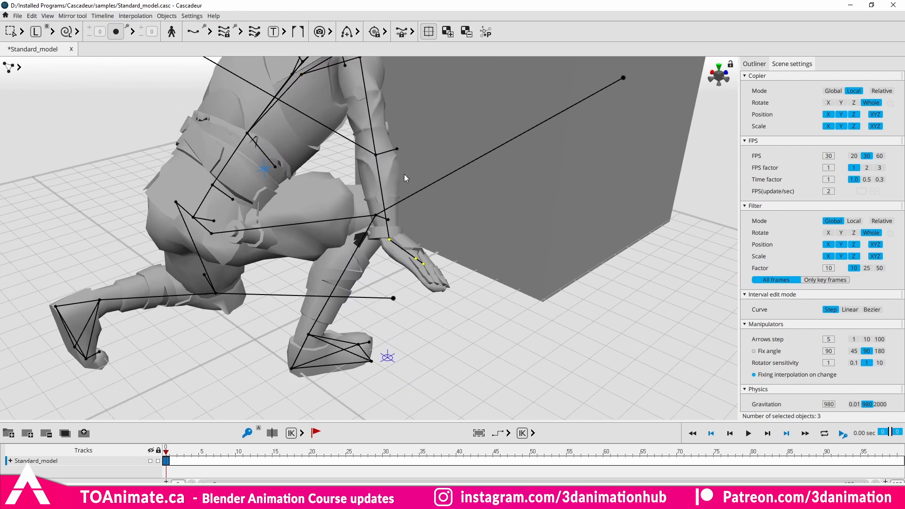
alt+drag(405, 178, 390, 329)
alt+drag(390, 329, 402, 247)
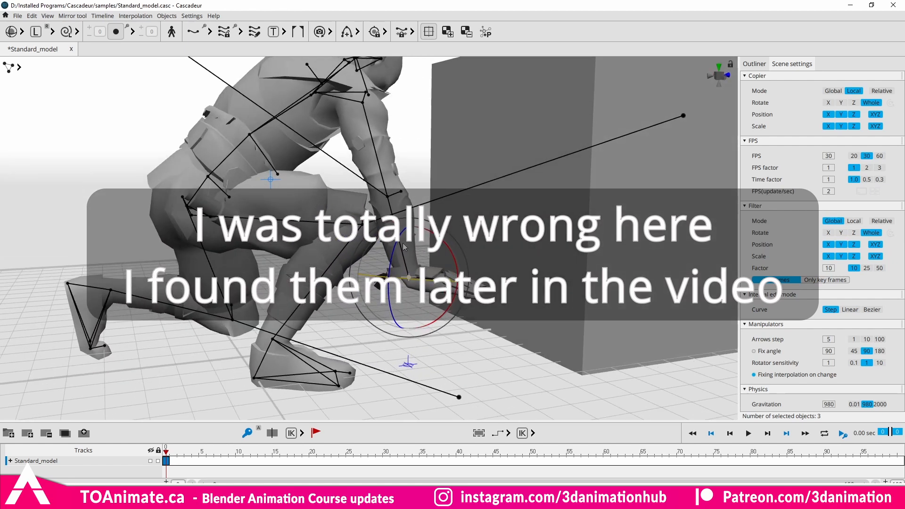
Move and rotate the right hand near the ground so its fingers point toward the cube
key(w)
drag(397, 284, 269, 337)
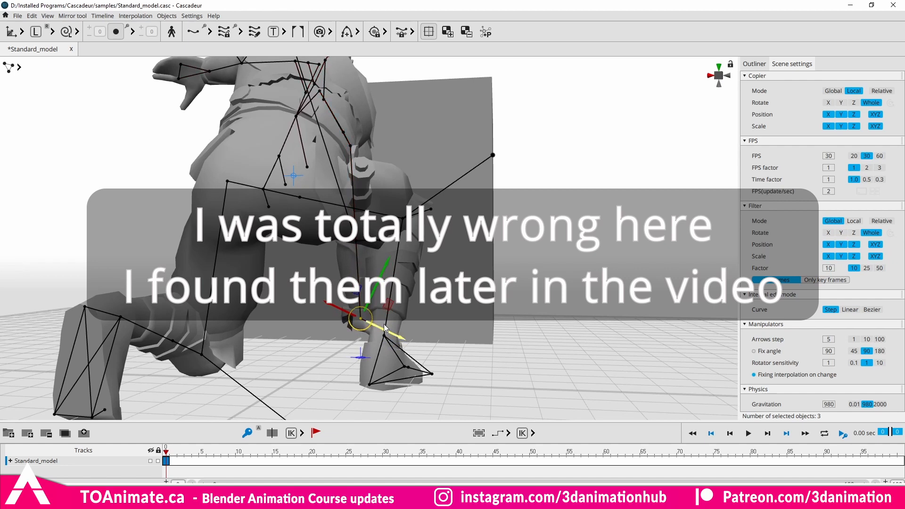
key(e)
drag(377, 332, 408, 335)
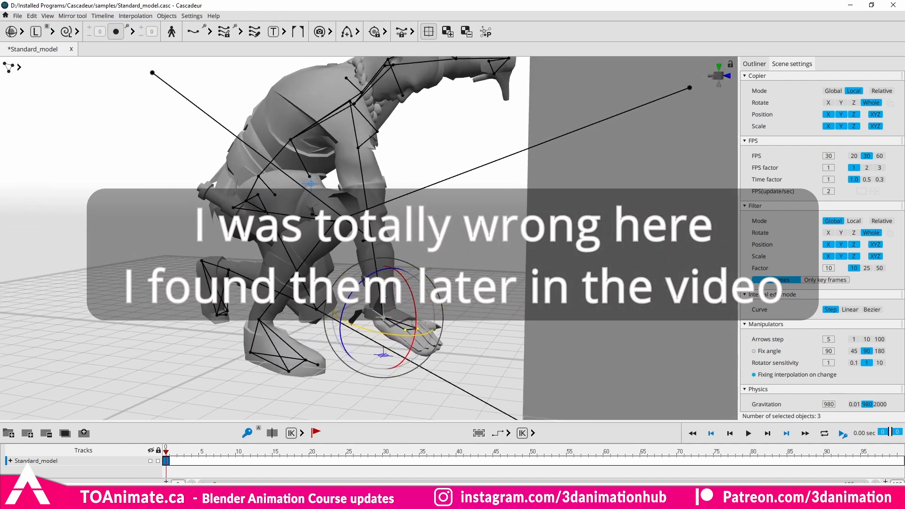
key(w)
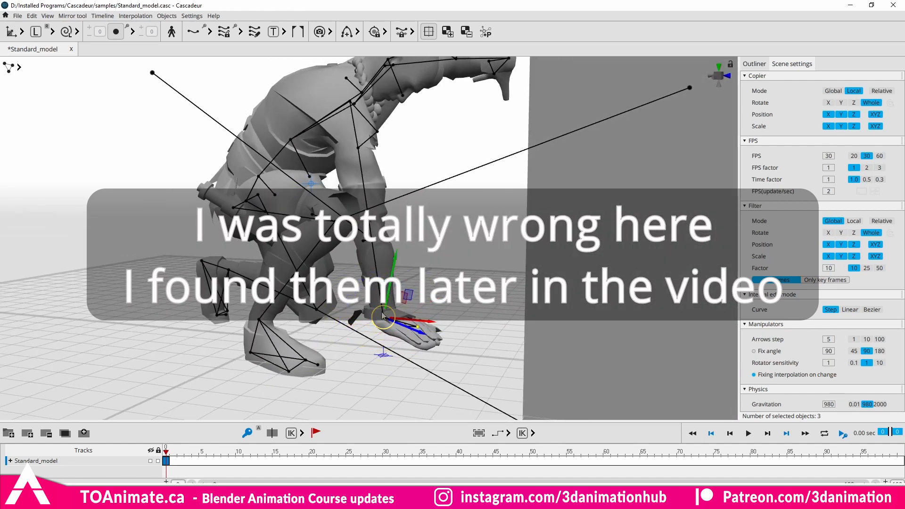
Select the whole upper body from the chest point, shift it downward and rotate it forward
double_click(291, 140)
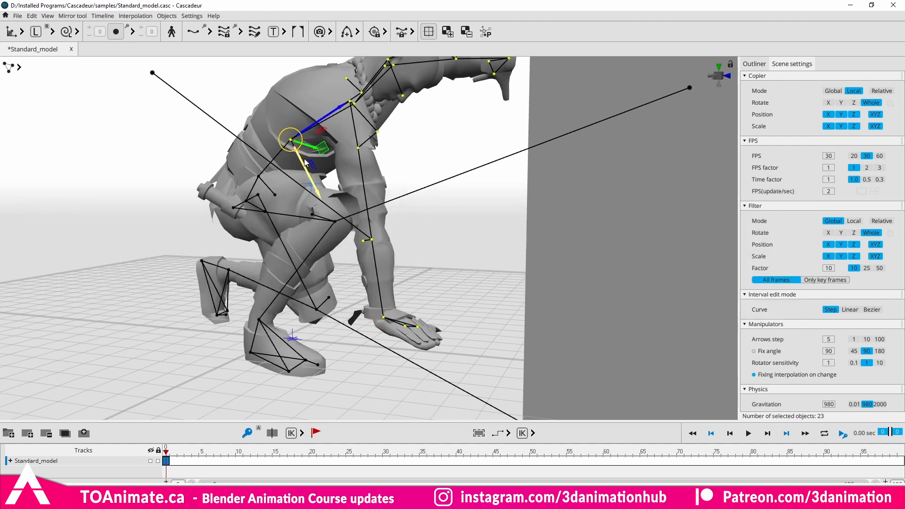
drag(303, 169, 312, 185)
key(e)
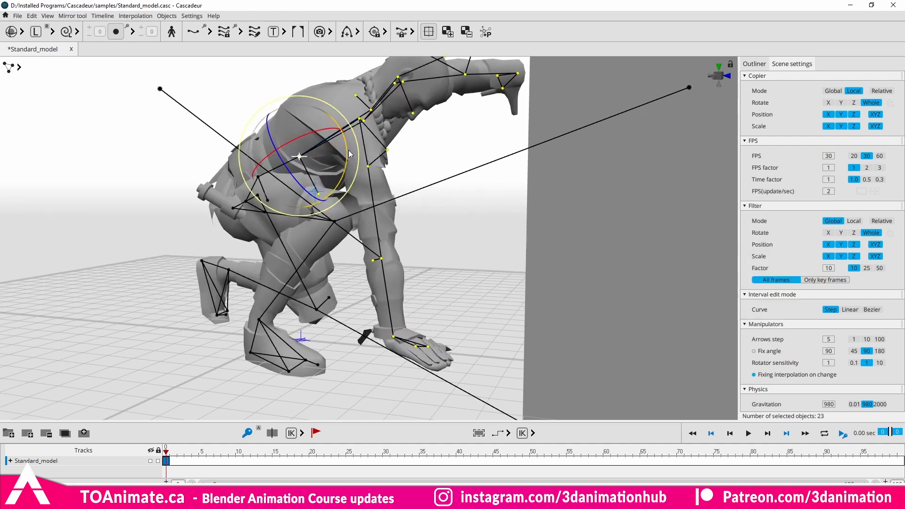
drag(348, 152, 348, 176)
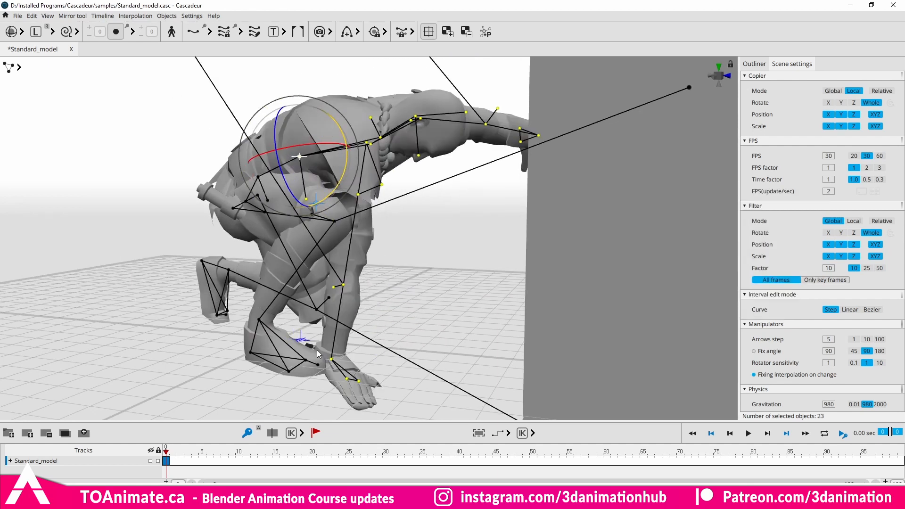
Reposition and rotate the right hand's points to place the palm flat on the ground in front of the body
alt+drag(317, 351, 379, 339)
click(327, 365)
key(w)
alt+drag(375, 338, 351, 332)
scroll(329, 342, up, 4)
alt+middle_drag(391, 306, 400, 197)
scroll(415, 307, down, 2)
alt+drag(414, 306, 440, 315)
key(e)
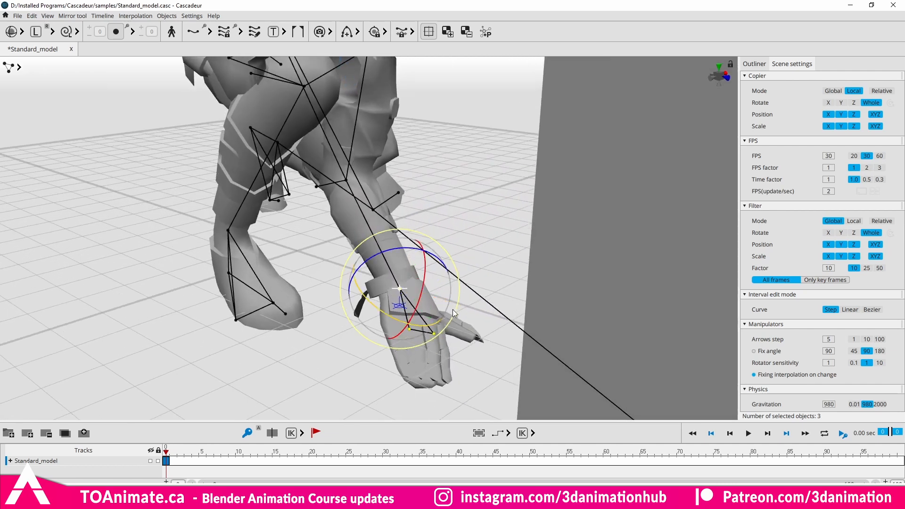
middle_drag(440, 314, 445, 276)
alt+drag(392, 326, 401, 311)
middle_drag(377, 290, 377, 272)
drag(378, 276, 381, 290)
key(w)
middle_drag(381, 297, 324, 233)
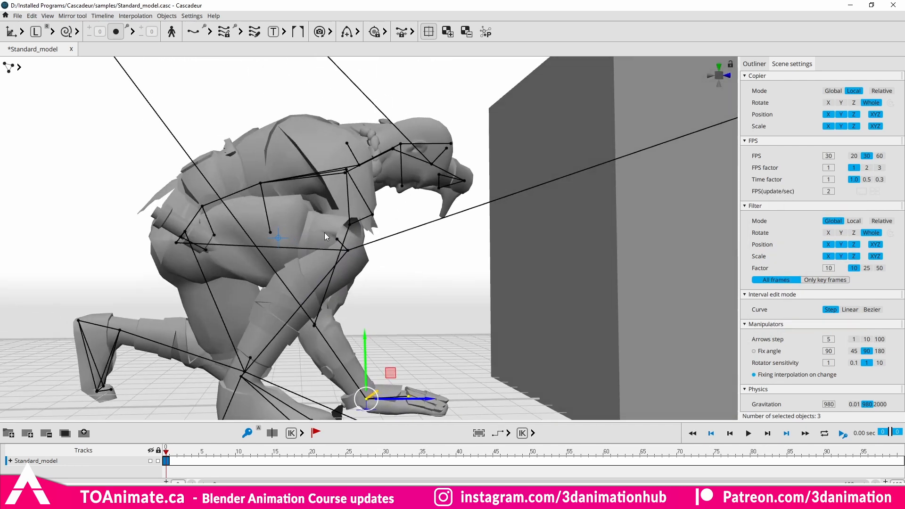
Rotate the upper body around the chest point to raise the head and shoulders
click(260, 182)
key(e)
drag(307, 215, 300, 197)
Switch the viewport to the mesh only and back to the control points, changing the coordinate mode to Global
key(t)
key(q)
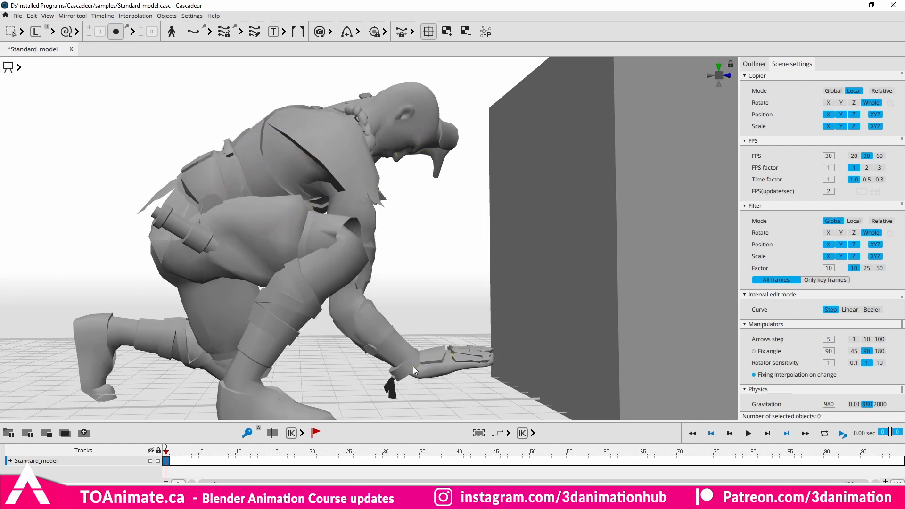
key(x)
key(t)
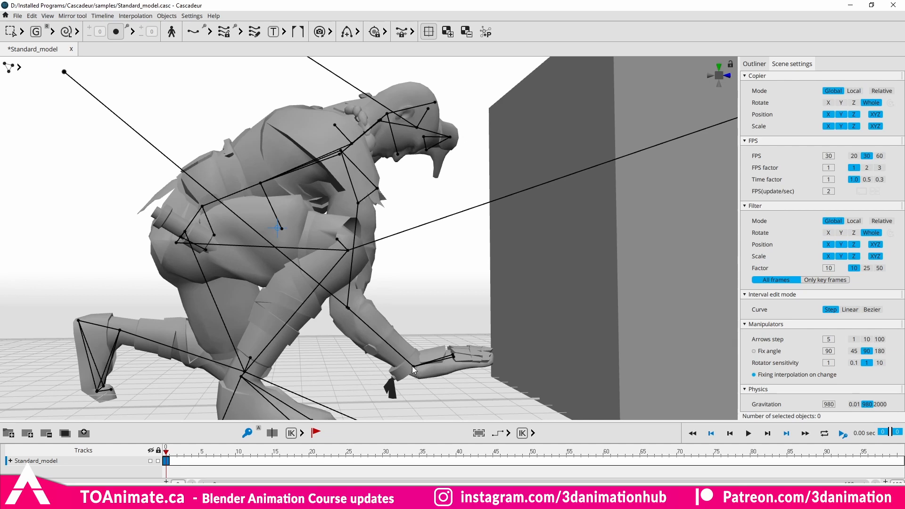
Select the left arm's control points and pose the arm with its hand lowered beside the thigh
middle_drag(414, 367, 412, 287)
click(412, 287)
right_drag(412, 287, 352, 208)
right_drag(249, 64, 256, 141)
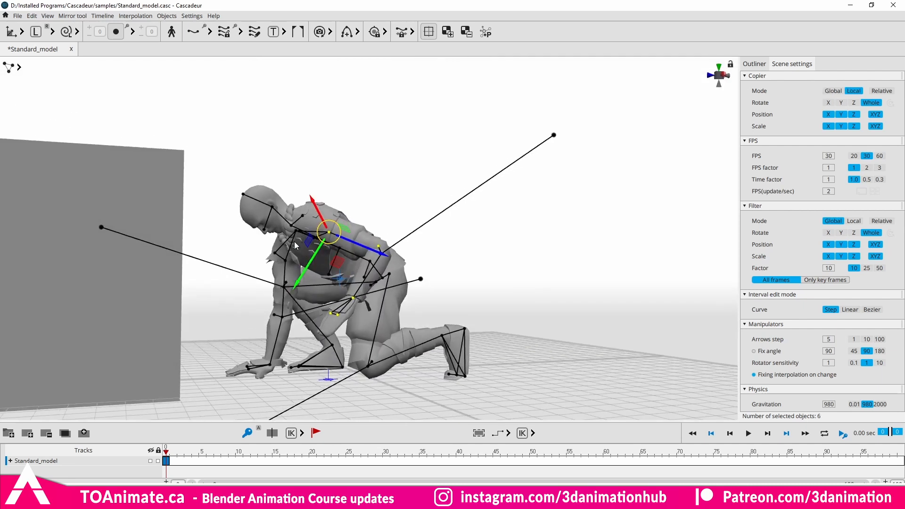
Check the kneeling pose from the side by toggling Silhouette mode on and off twice
right_drag(283, 227, 175, 169)
click(172, 32)
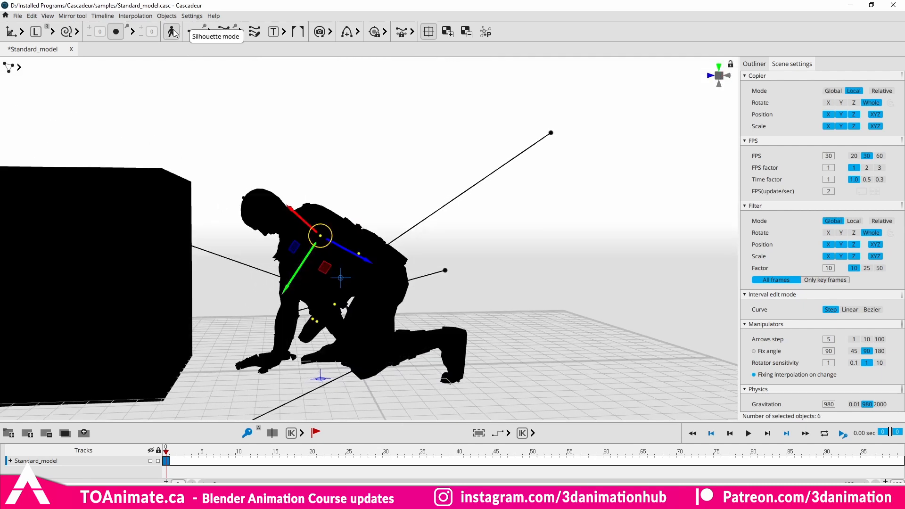
click(172, 32)
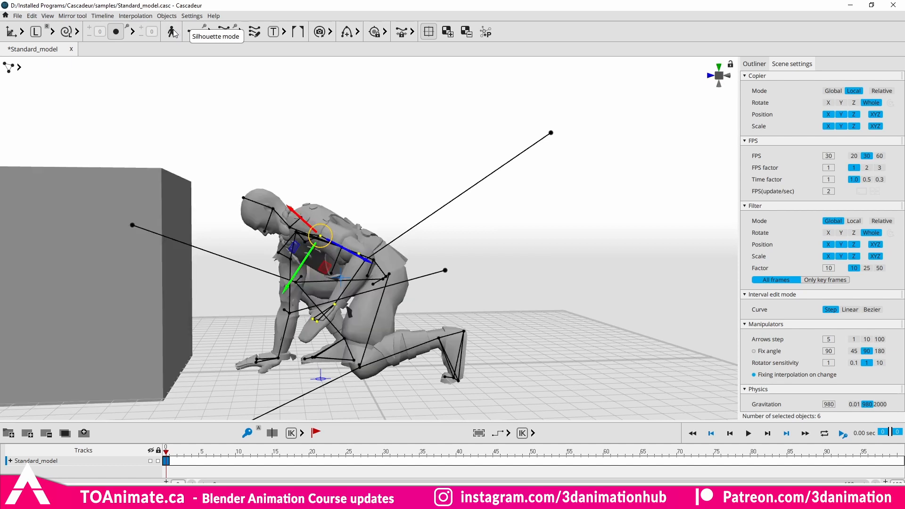
click(171, 32)
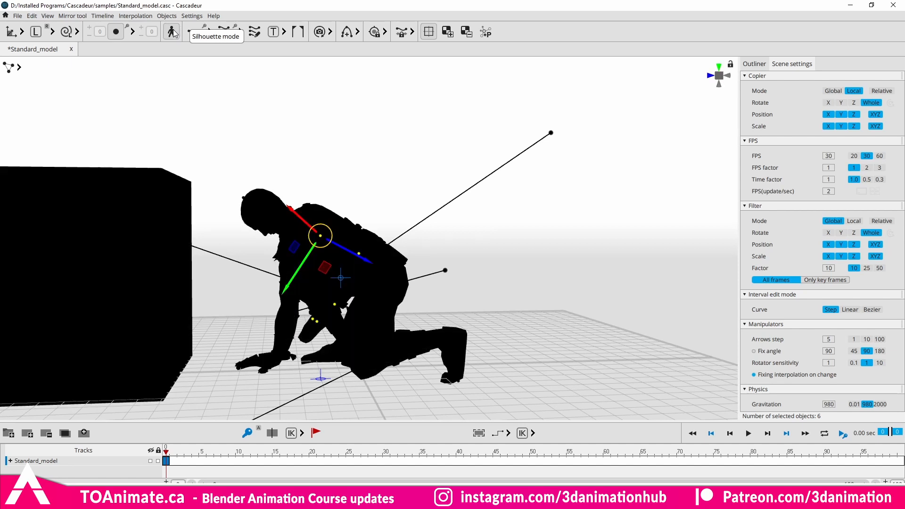
click(172, 32)
Compare the left arm's outline in a close view by toggling Silhouette mode on and off
right_drag(234, 165, 362, 182)
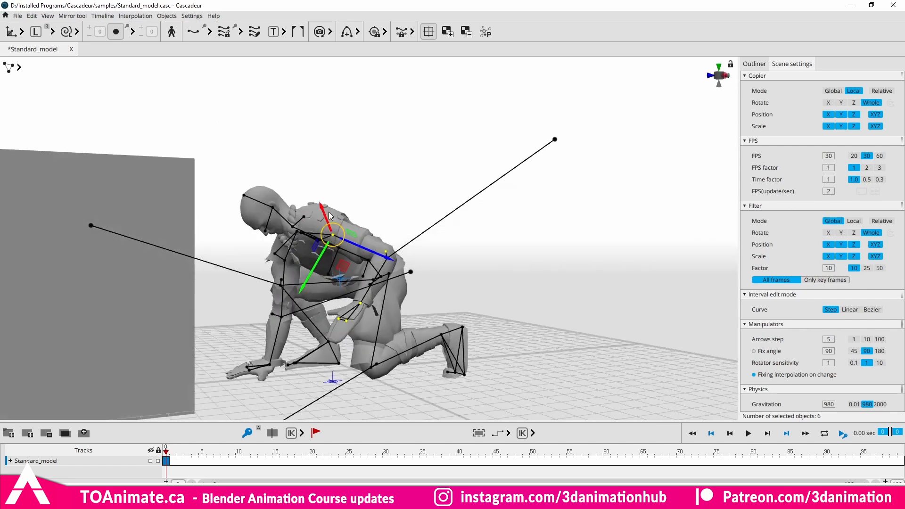
scroll(362, 183, up, 4)
scroll(362, 182, up, 5)
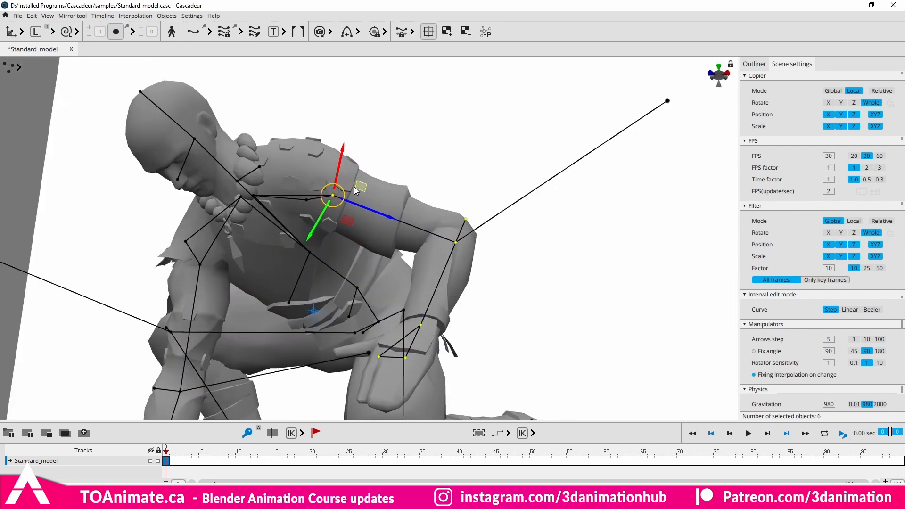
click(172, 33)
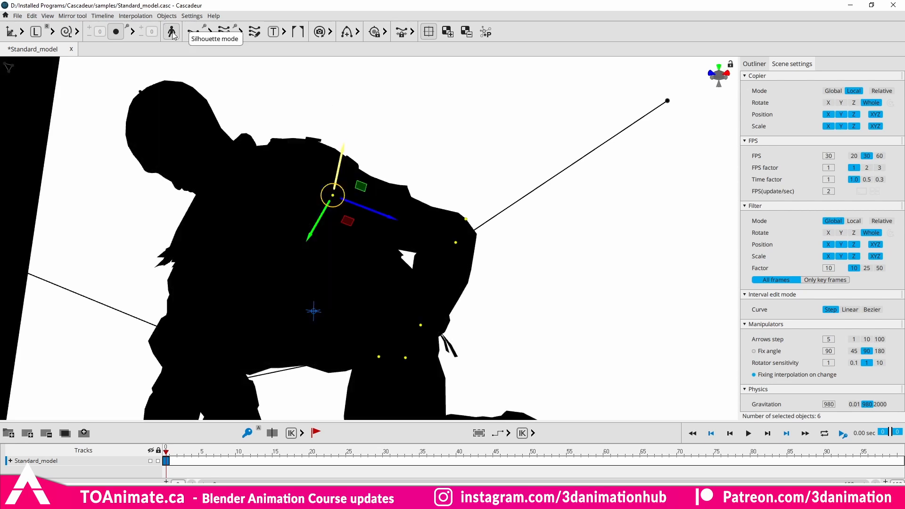
click(172, 33)
click(172, 33)
click(172, 33)
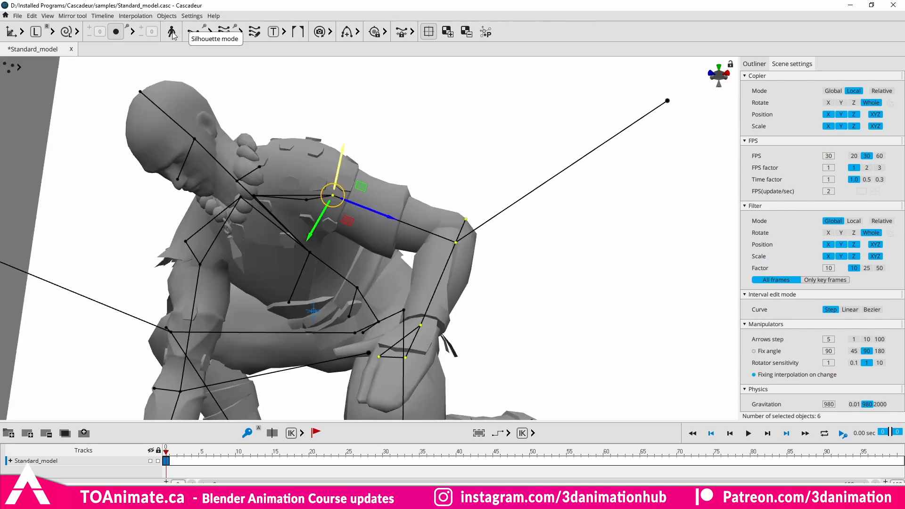
Check the character's outline once more by switching Silhouette mode on and back off
click(172, 33)
click(172, 33)
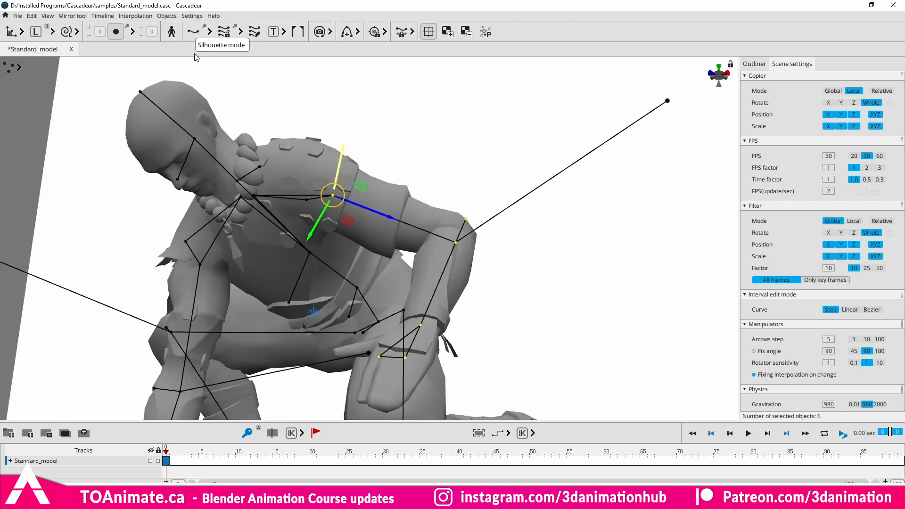
scroll(320, 148, down, 3)
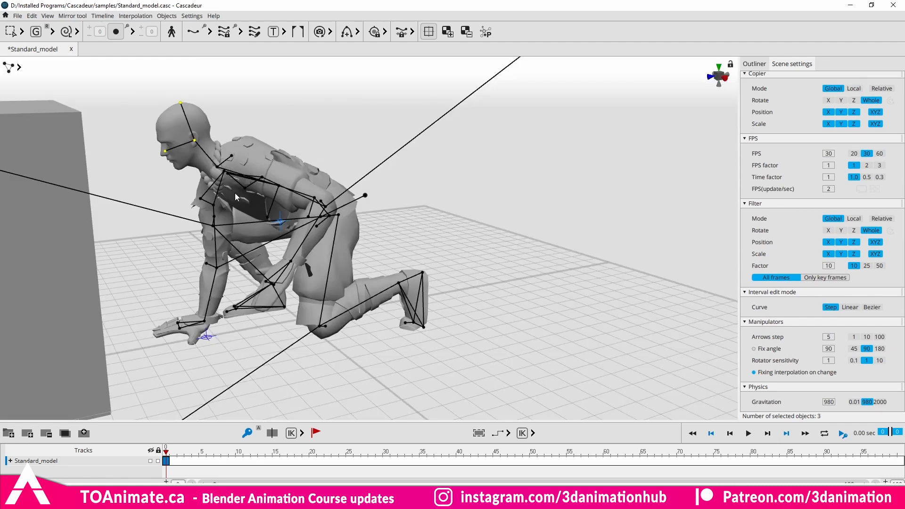
Rotate the left forearm and hand control points about the elbow
scroll(347, 219, up, 4)
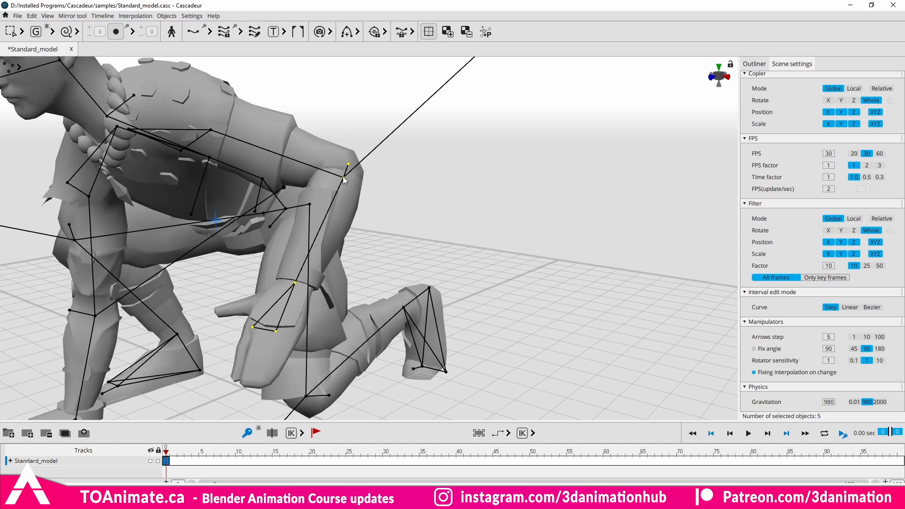
right_drag(301, 263, 291, 259)
key(e)
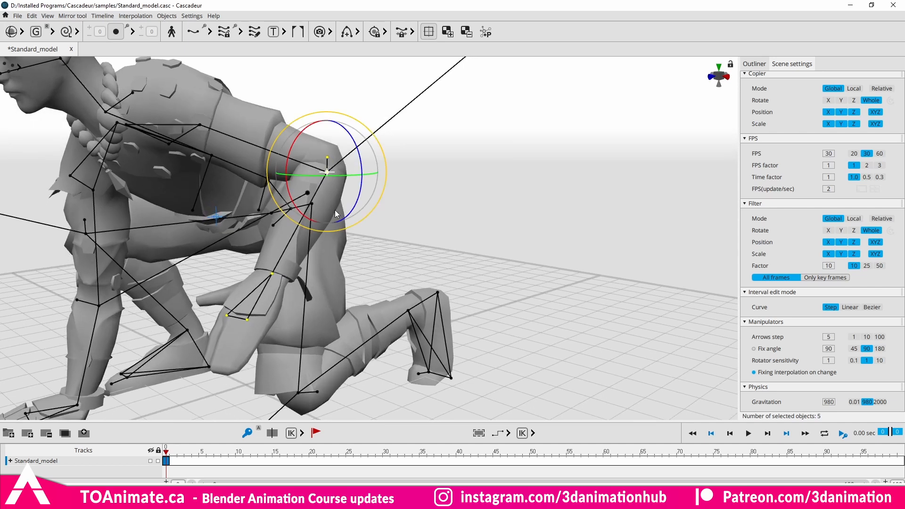
mouse_move(335, 210)
mouse_down()
mouse_move(353, 205)
mouse_move(337, 208)
mouse_up()
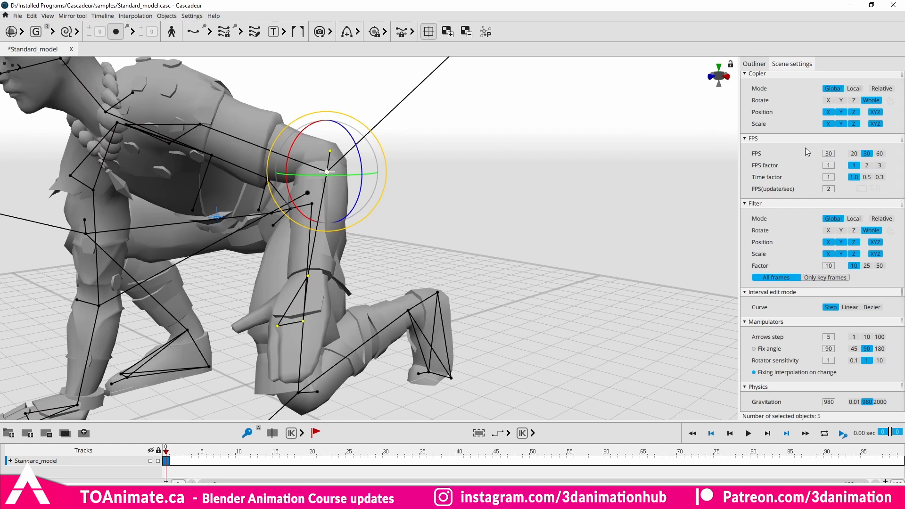
Inspect the Basic properties of the selected left forearm points in the Outliner, then collapse them
click(753, 64)
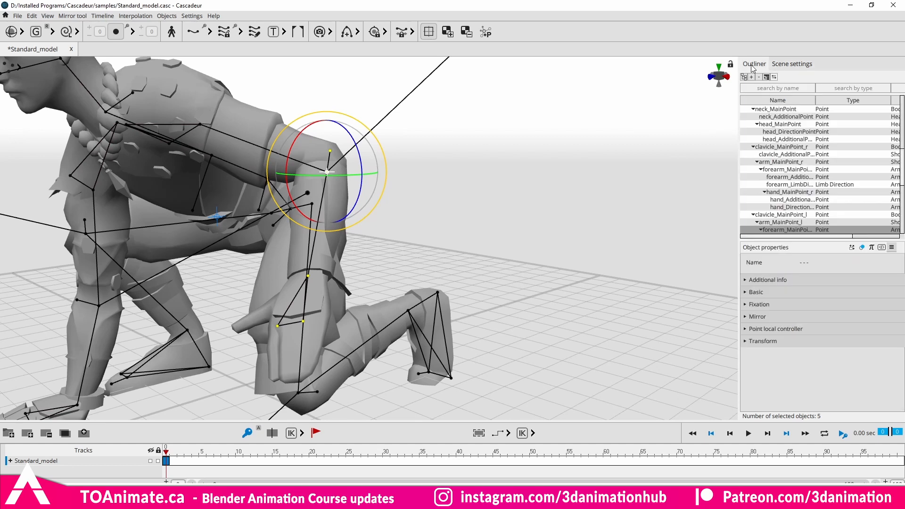
click(746, 293)
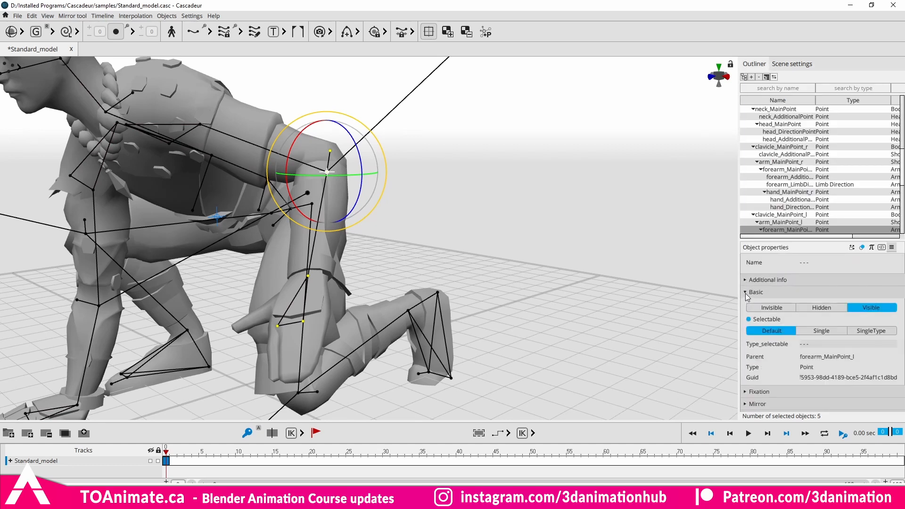
click(746, 293)
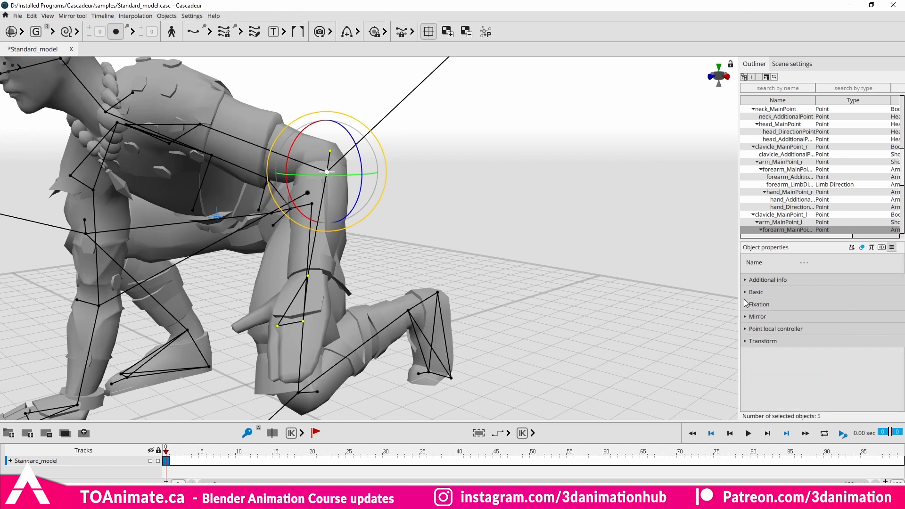
Rotate the left forearm further about the elbow, swinging the hand forward in front of the thigh
drag(302, 210, 318, 204)
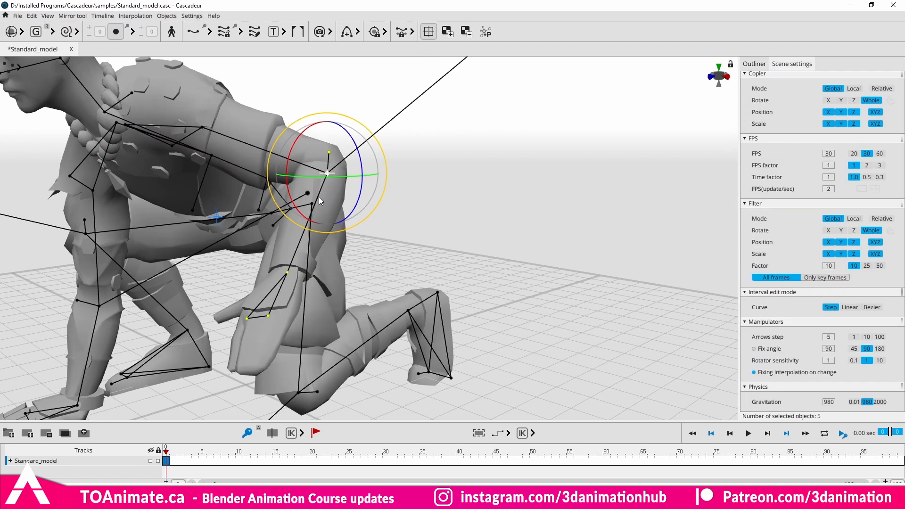
drag(324, 197, 227, 165)
alt+middle_drag(227, 165, 260, 268)
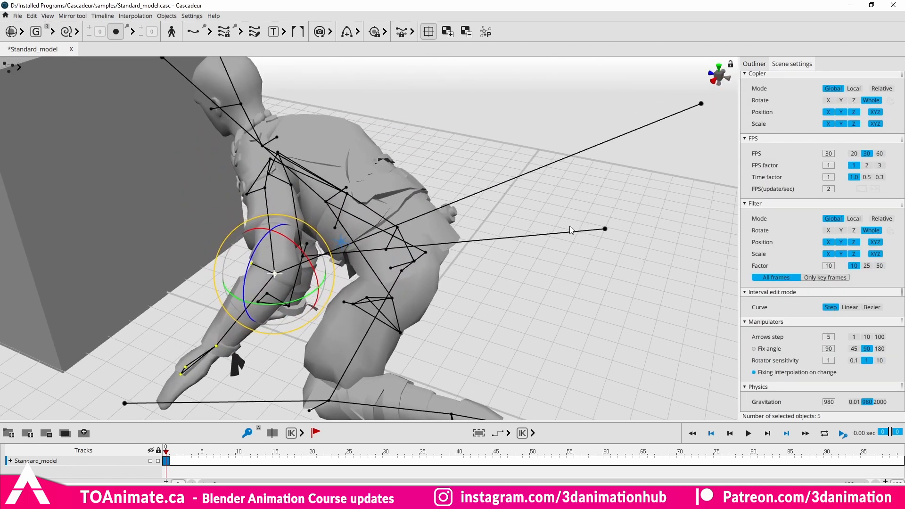
alt+drag(307, 261, 387, 270)
scroll(438, 236, down, 3)
alt+drag(337, 248, 448, 242)
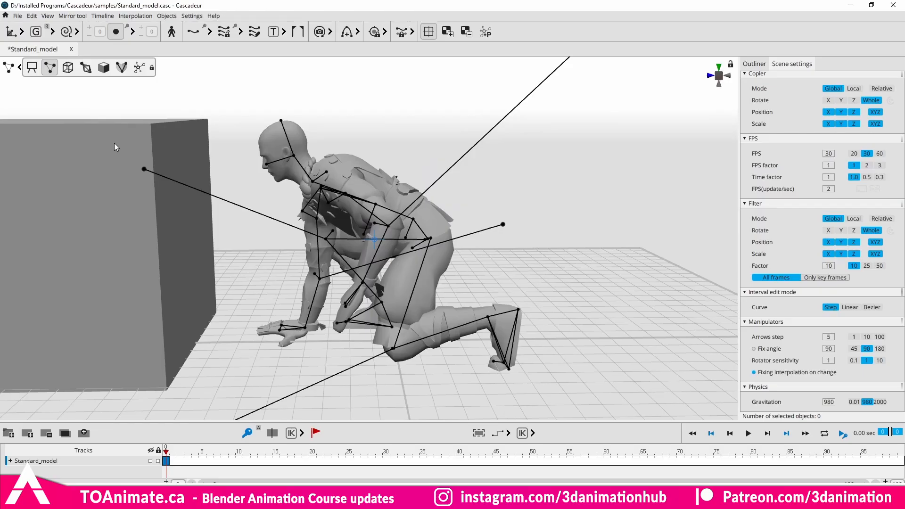
Switch the viewport from the control points to the character's box controllers
click(19, 67)
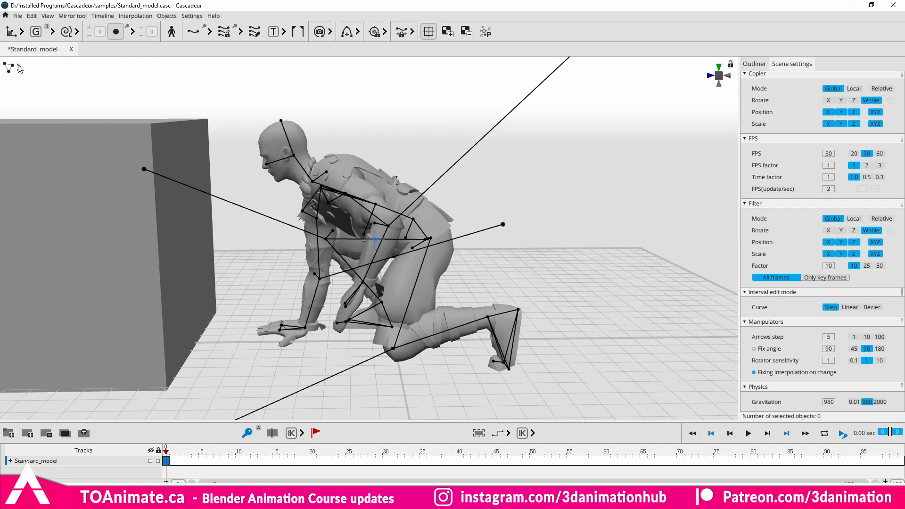
click(19, 69)
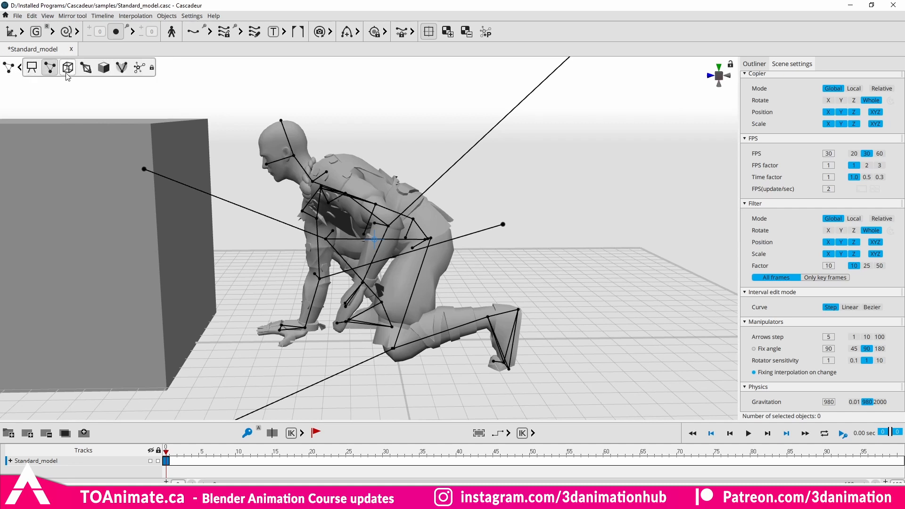
click(70, 73)
alt+drag(368, 226, 354, 339)
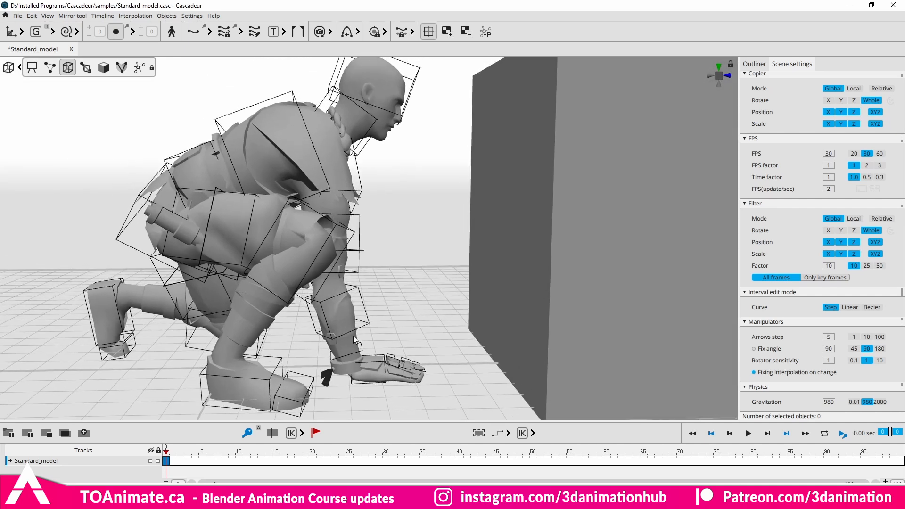
Select the right foot's toe box and rotate it
click(310, 388)
key(e)
drag(327, 363, 376, 306)
key(q)
mouse_move(329, 284)
alt+mouse_down()
mouse_move(435, 293)
mouse_move(337, 273)
mouse_move(352, 287)
mouse_move(330, 281)
alt+mouse_up()
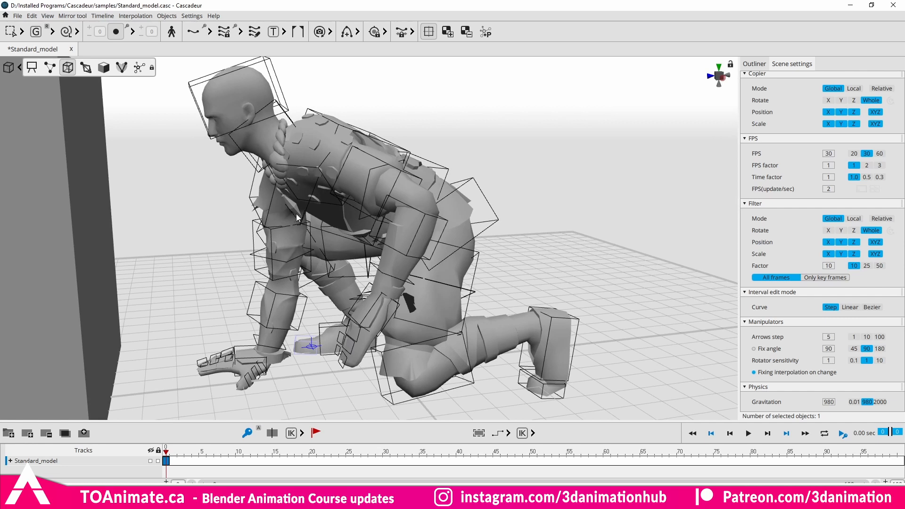
Select the neck box and move it slightly upward
alt+middle_drag(357, 242, 337, 291)
scroll(337, 291, up, 3)
alt+drag(337, 291, 366, 313)
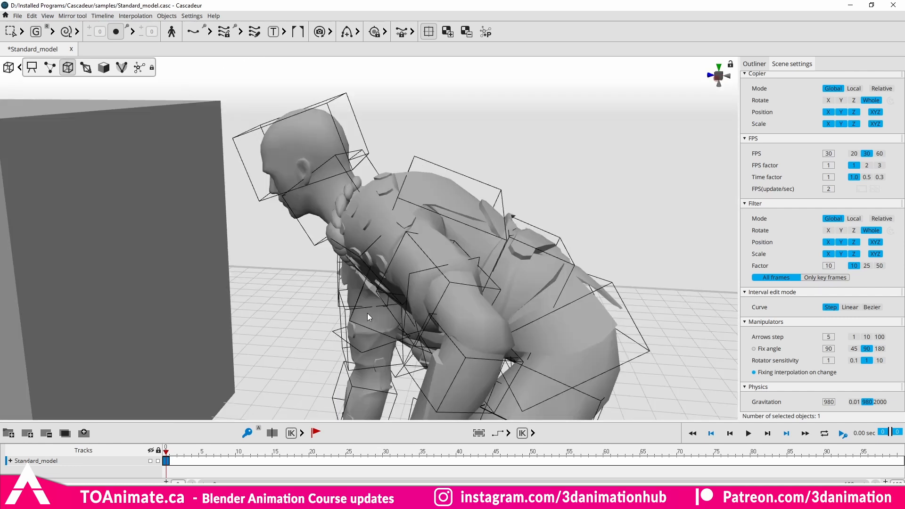
alt+drag(473, 311, 378, 295)
scroll(378, 295, down, 3)
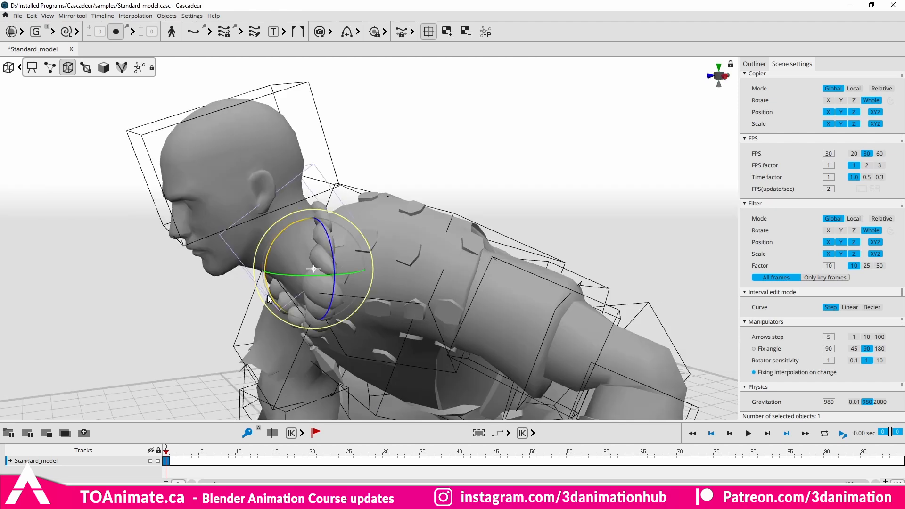
key(w)
drag(312, 219, 318, 206)
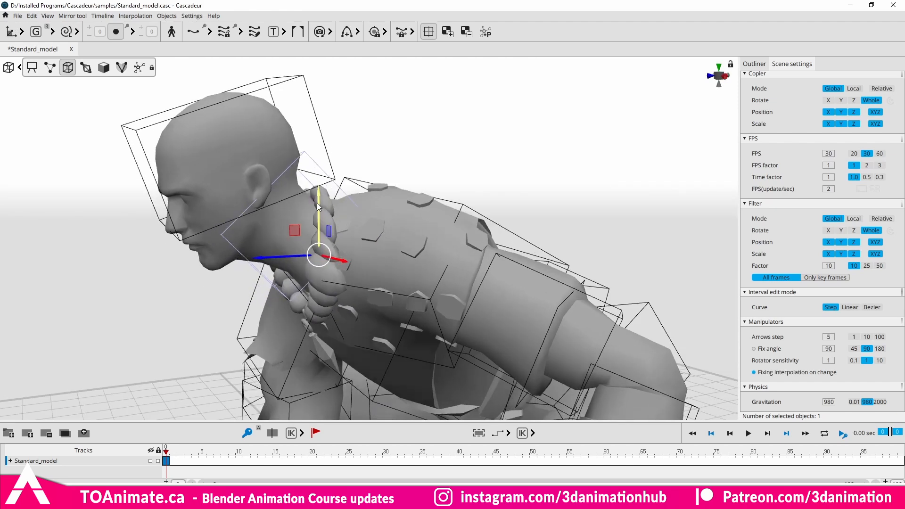
Change the coordinate mode to Local and rotate the head box so the face tilts down
key(w)
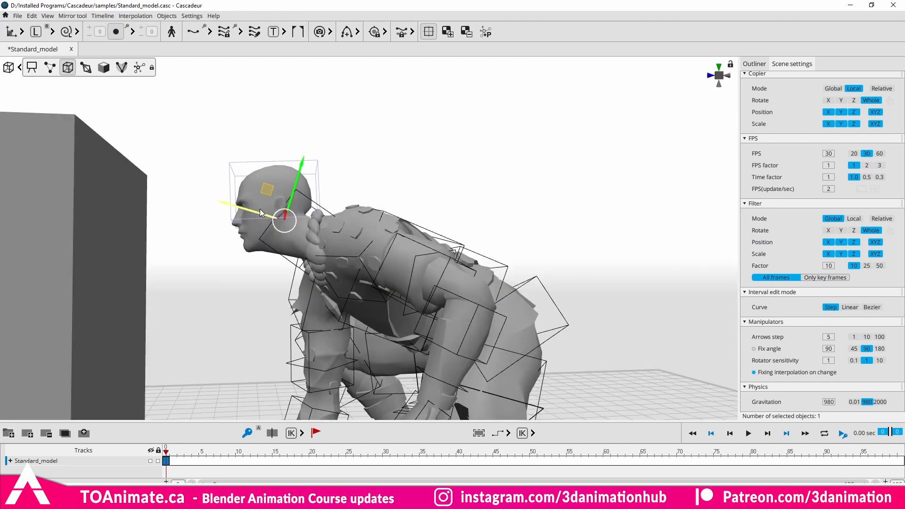
key(e)
scroll(282, 221, down, 2)
drag(325, 208, 319, 190)
scroll(408, 299, down, 4)
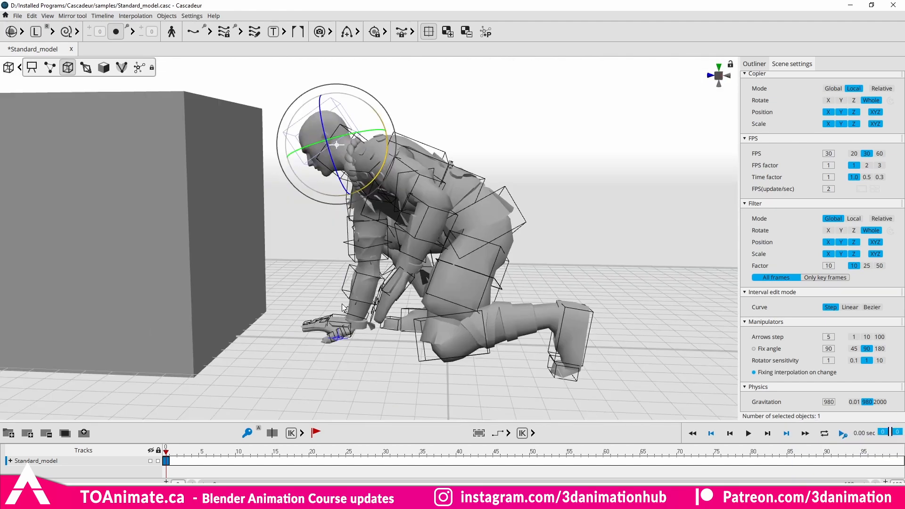
Raise the right arm toward the cube's top by moving its hand box and upper-arm box
key(q)
click(366, 300)
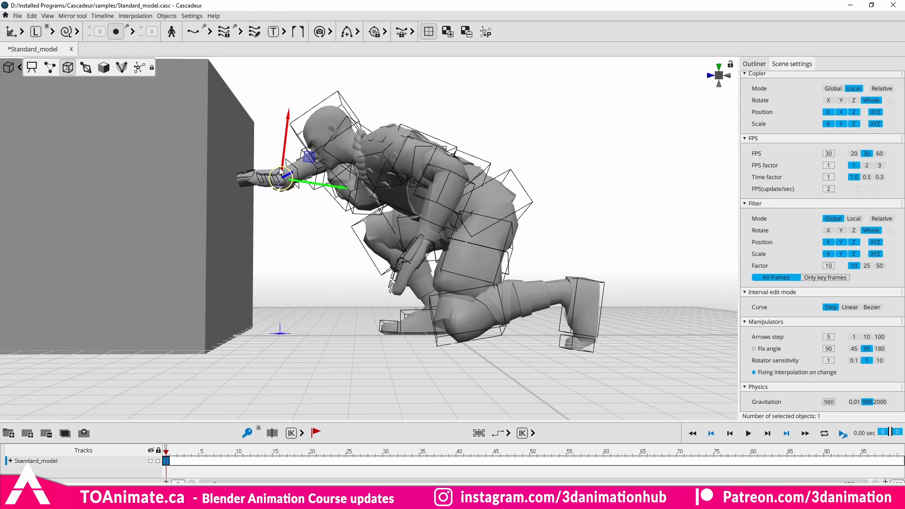
alt+drag(279, 168, 560, 222)
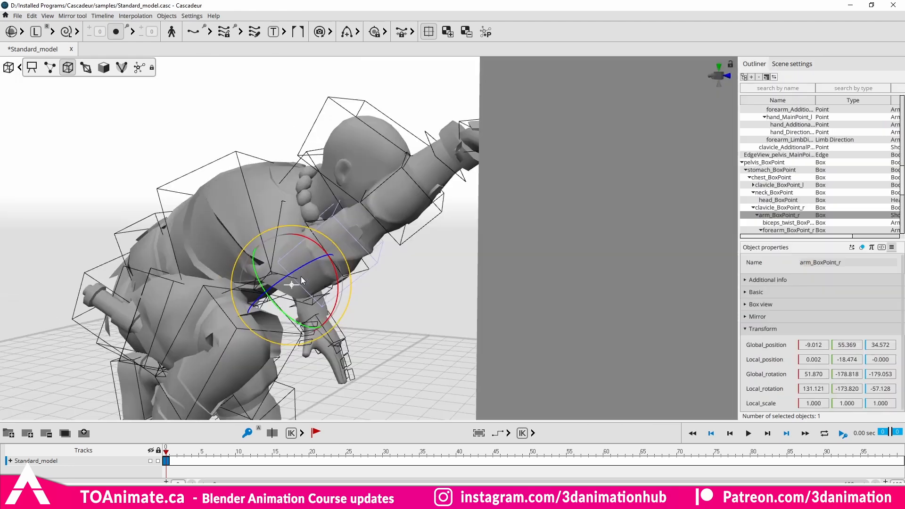
key(w)
drag(302, 281, 481, 264)
Position and rotate the right hand's box so the hand reaches over the cube's top edge
click(521, 242)
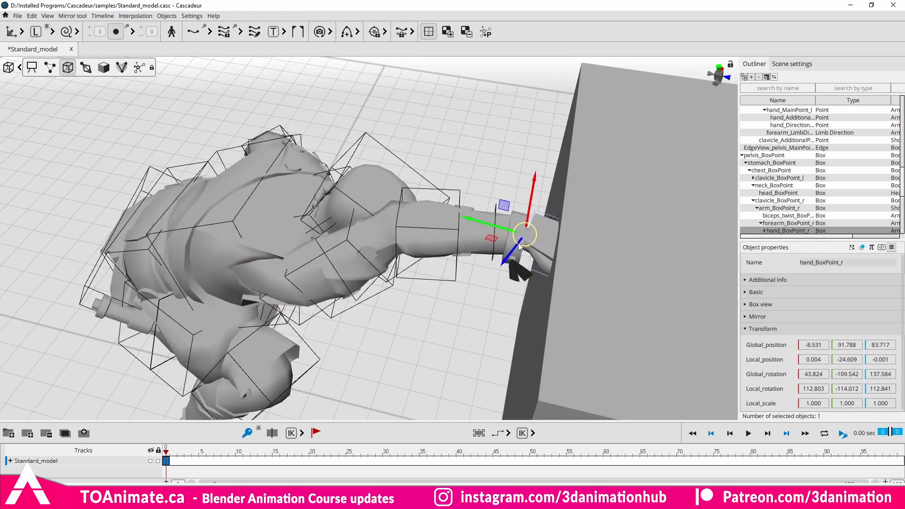
alt+drag(520, 241, 456, 190)
click(388, 221)
click(388, 163)
alt+drag(387, 162, 245, 255)
click(245, 264)
key(e)
drag(223, 222, 231, 216)
alt+drag(231, 217, 465, 267)
Select the right hand's pointer and main finger boxes and curl them together, trying the rotation with the spiral option off and on
click(525, 283)
double_click(559, 294)
shift+double_click(500, 241)
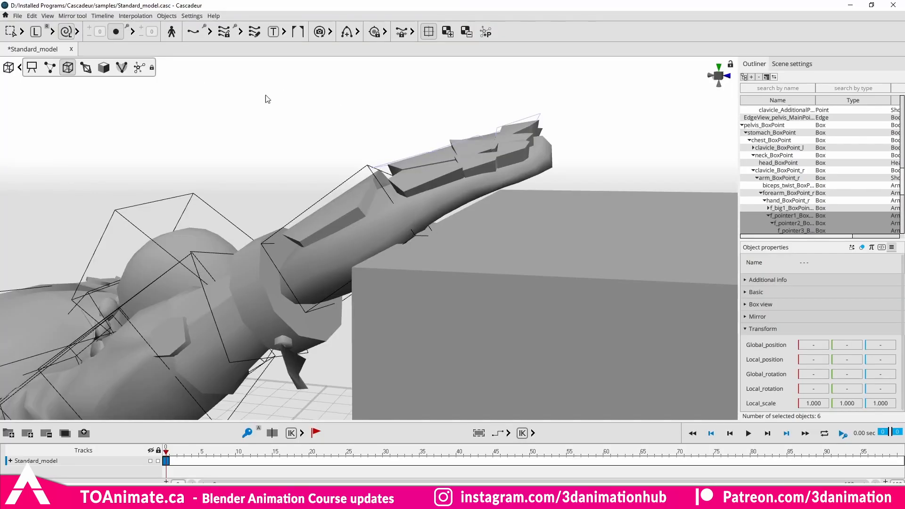
key(e)
alt+middle_drag(499, 157, 482, 189)
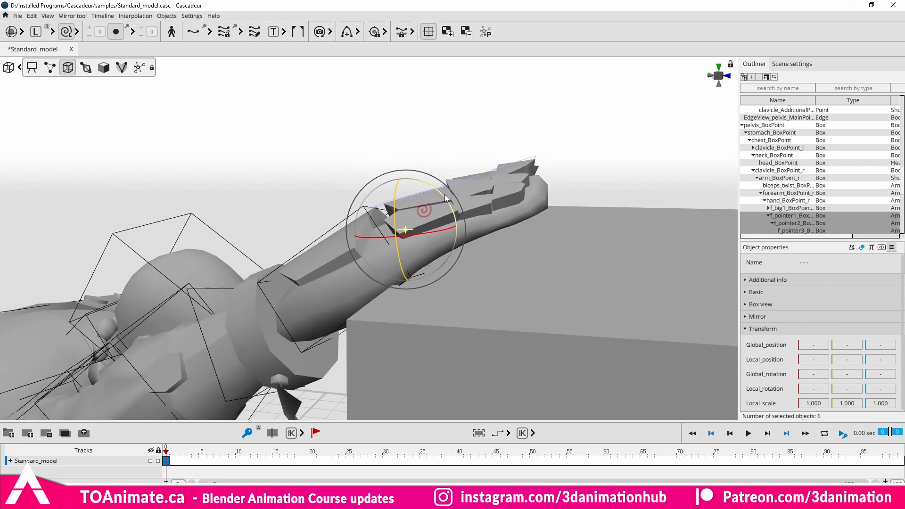
drag(444, 196, 428, 222)
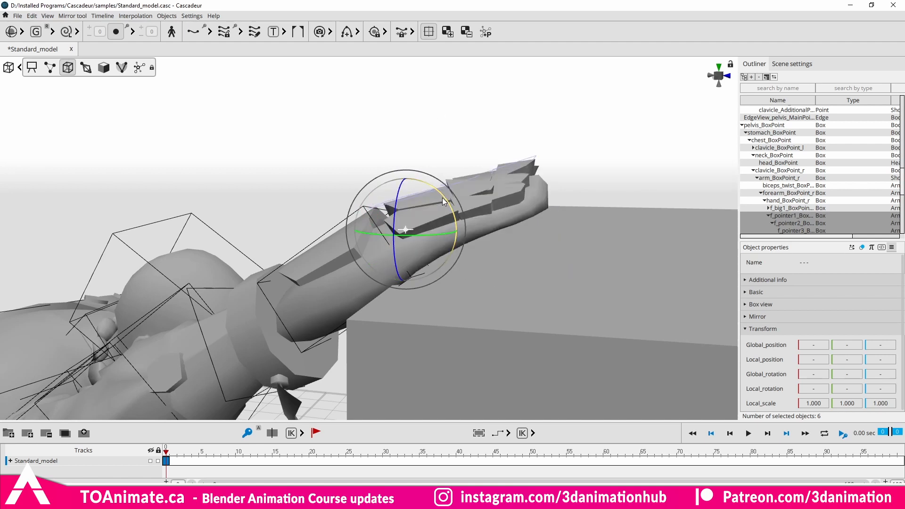
drag(443, 196, 423, 228)
click(67, 32)
drag(456, 198, 453, 213)
drag(458, 205, 456, 226)
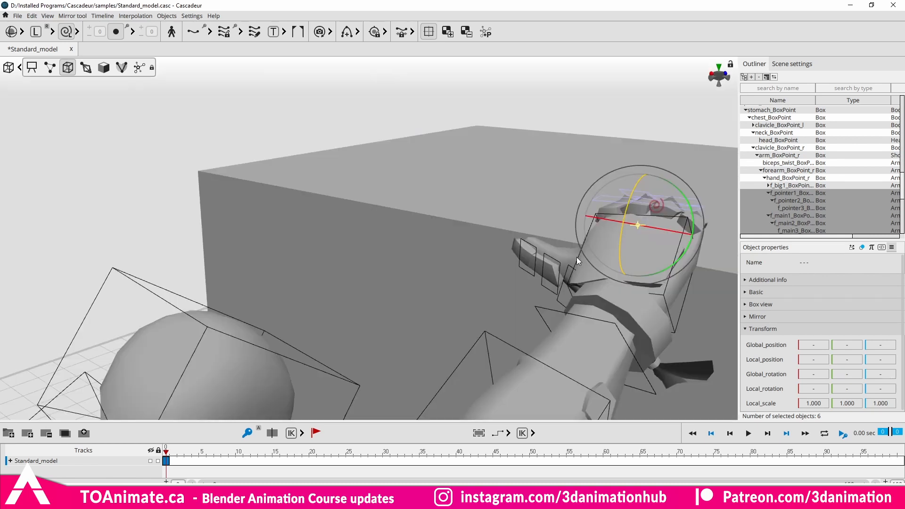
Check the curled fingers of the right hand from other angles by selecting single finger boxes
alt+drag(576, 256, 400, 140)
shift+click(471, 165)
click(287, 257)
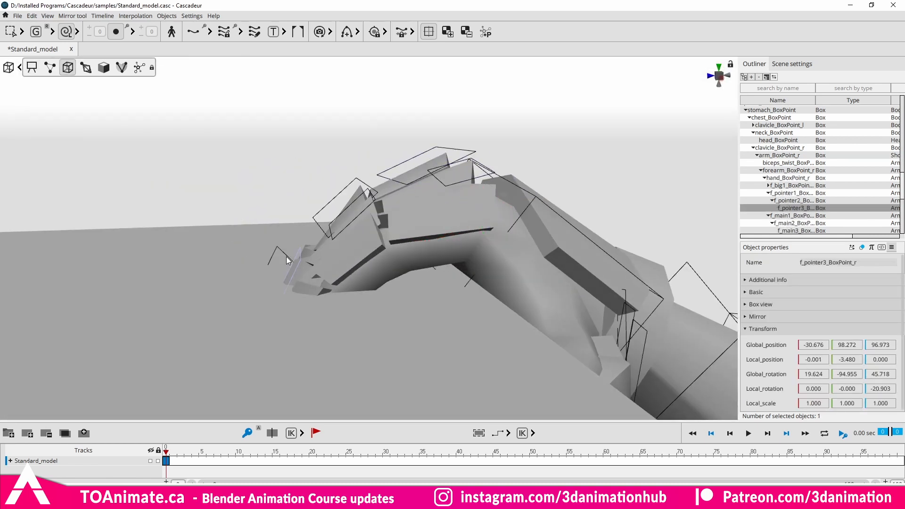
click(357, 204)
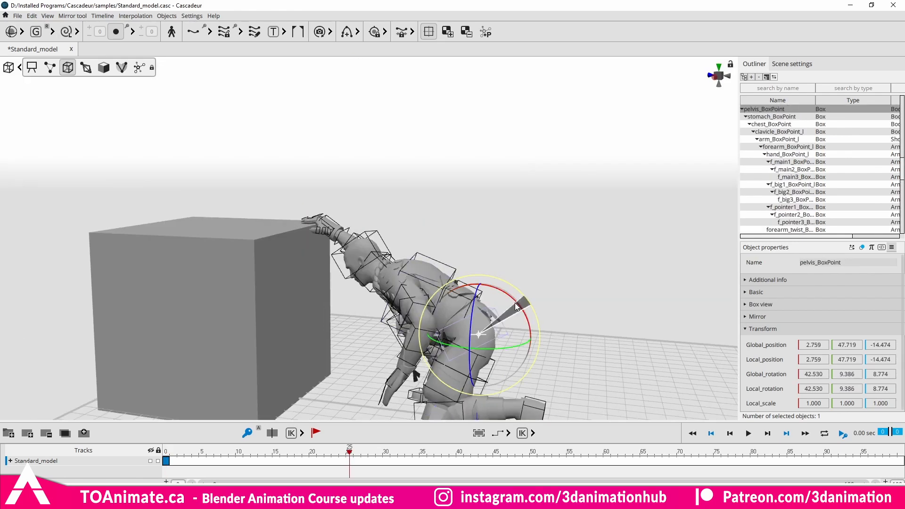
Select the pelvis and left foot boxes at frame 25 and move them upward together
key(q)
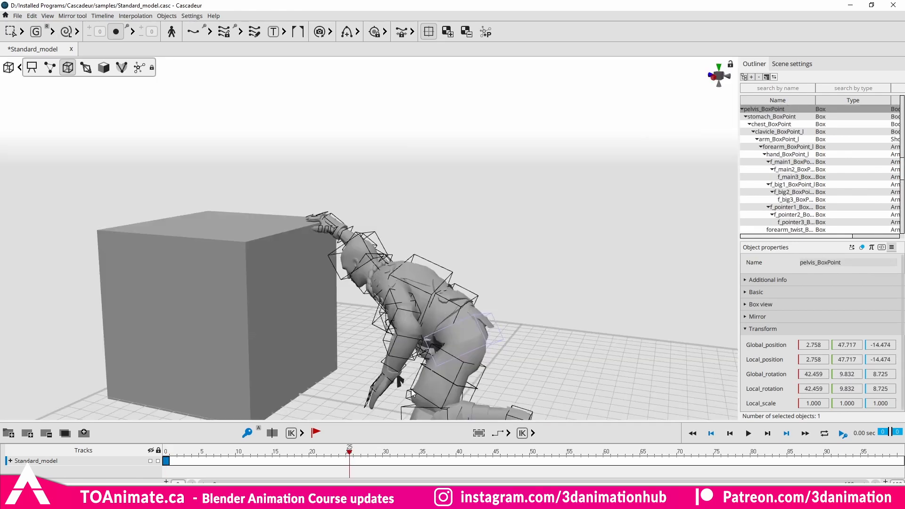
scroll(392, 309, up, 3)
scroll(392, 305, down, 3)
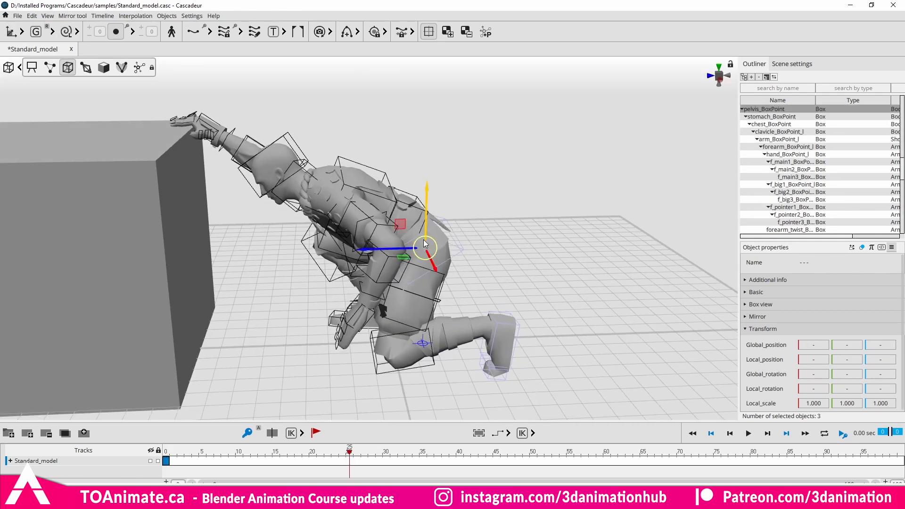
drag(430, 209, 436, 116)
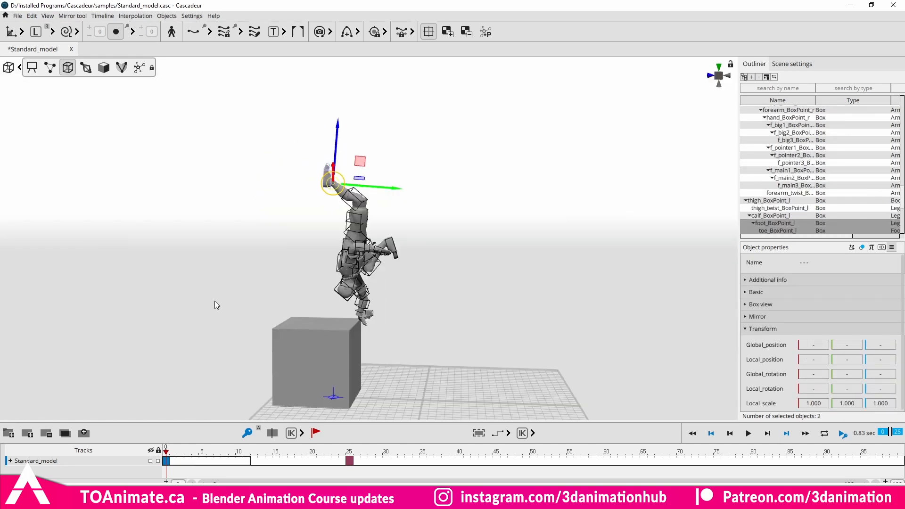
Scrub the timeline between frames 0 and 25 to compare the poses at both ends
drag(196, 452, 166, 452)
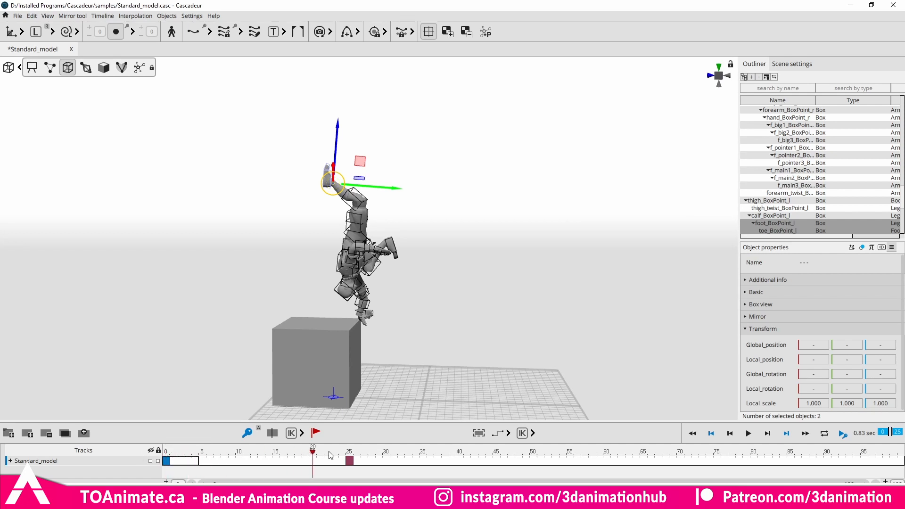
click(356, 462)
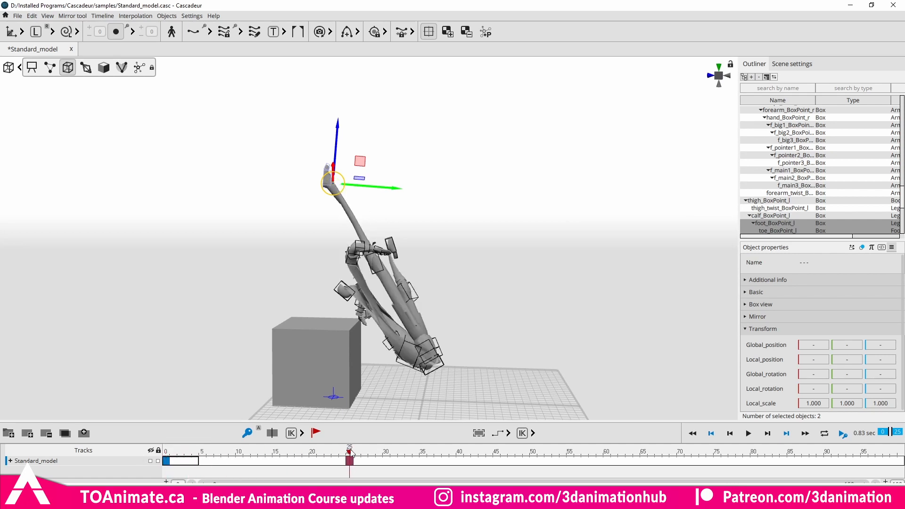
drag(351, 453, 160, 456)
right_drag(299, 384, 188, 427)
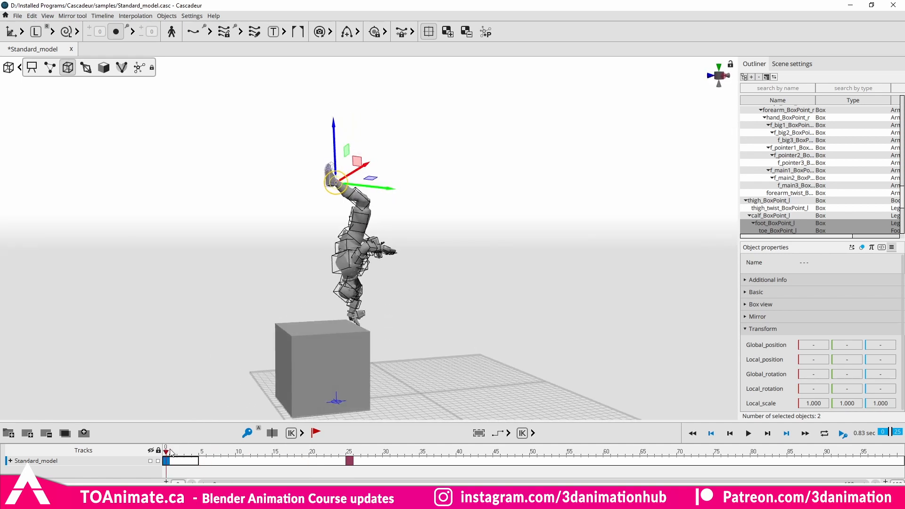
Go to frame 25 and examine the stretched pose from several sides of the cube
drag(338, 447, 349, 449)
alt+drag(438, 346, 175, 351)
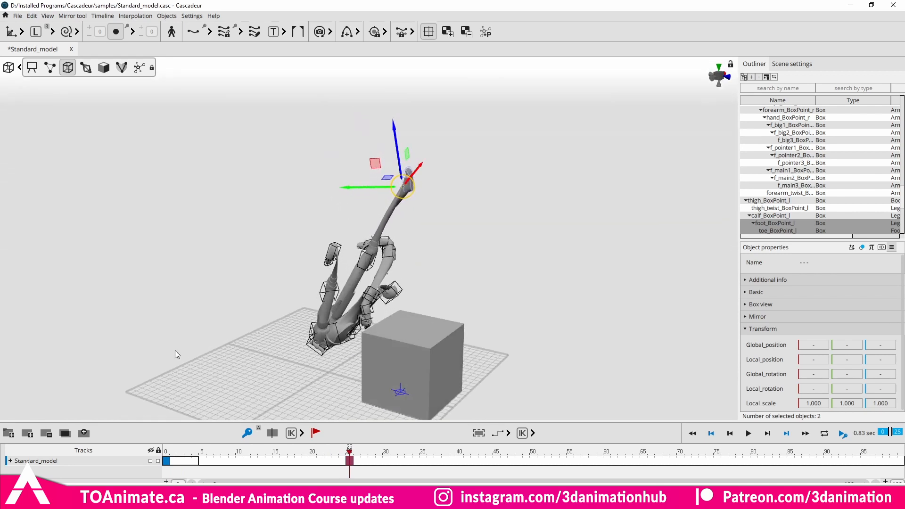
alt+drag(273, 371, 577, 332)
alt+drag(287, 347, 384, 365)
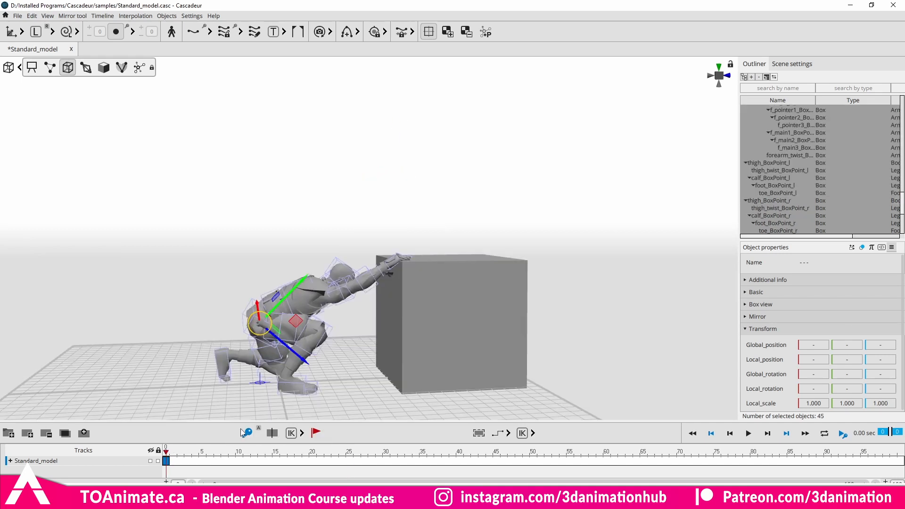
Add a key of the full-body crouching pose at frame 25 and clear the box selection
drag(222, 461, 334, 459)
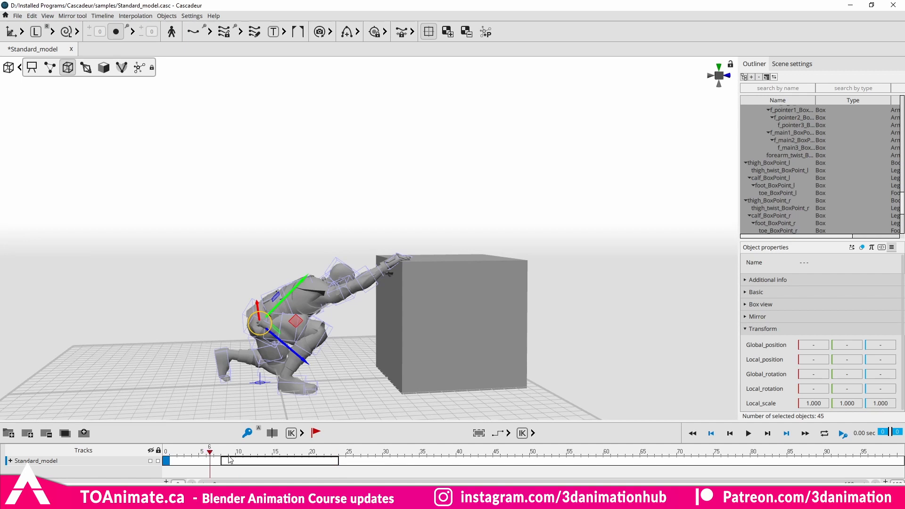
click(188, 461)
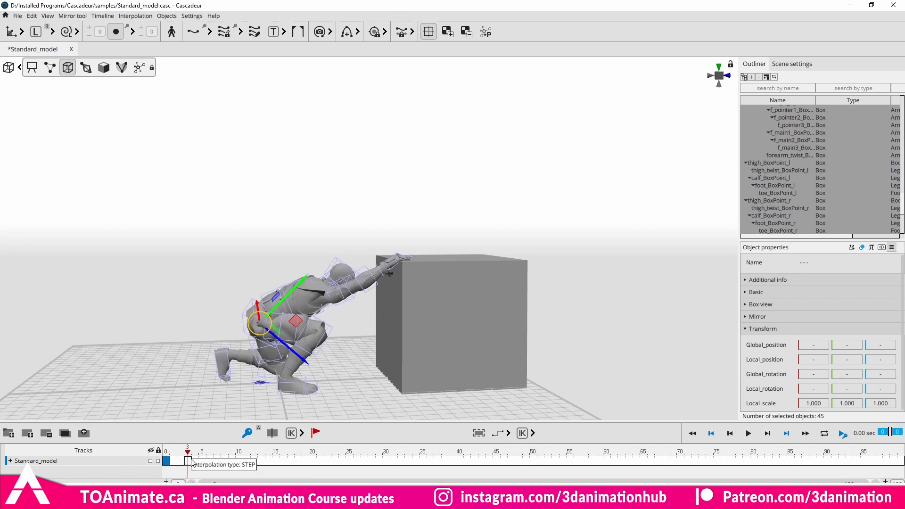
click(166, 460)
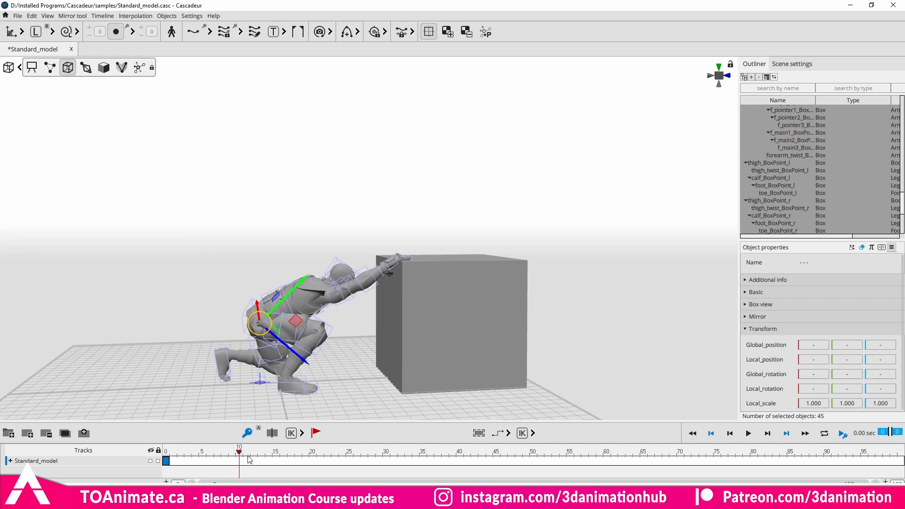
click(358, 358)
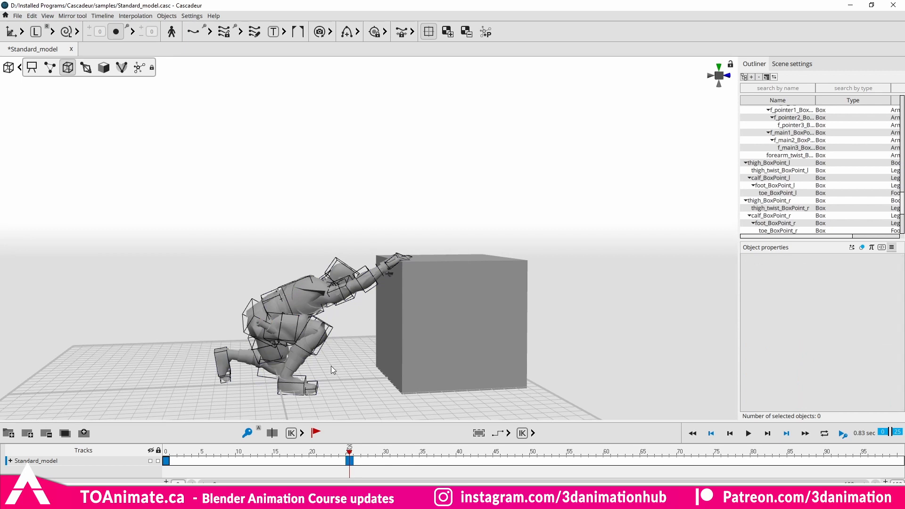
Try to raise only the pelvis box above the cube at frame 25
scroll(396, 301, up, 5)
alt+drag(400, 299, 405, 325)
click(248, 290)
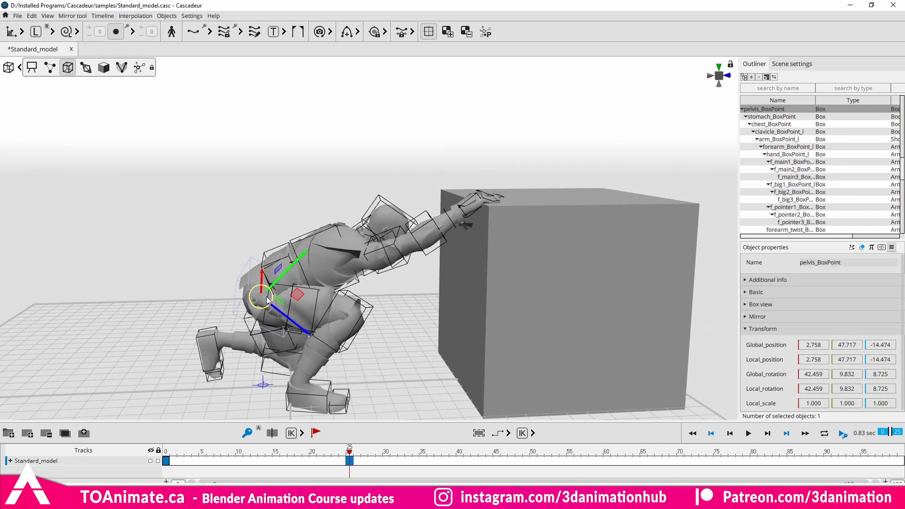
drag(267, 296, 474, 70)
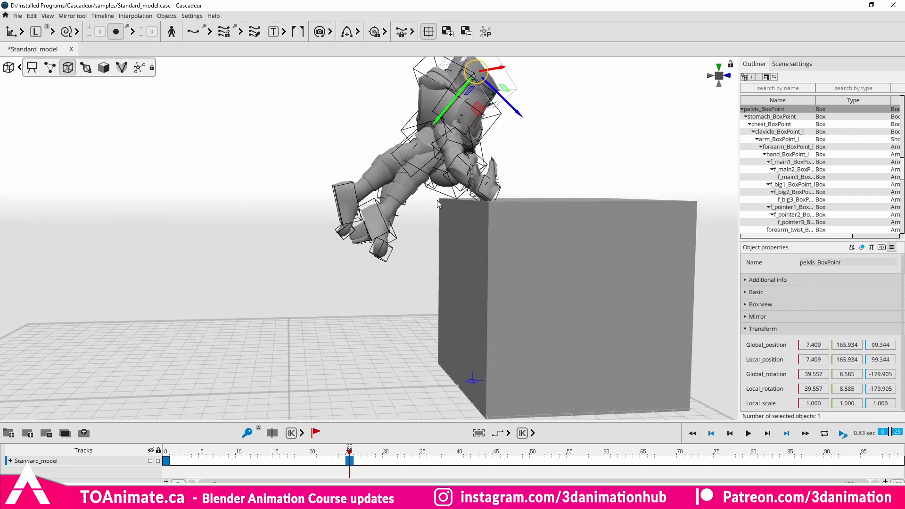
key(ctrl+z)
Select the pelvis box with its whole hierarchy and remove the boxes of the right arm from the selection
alt+drag(317, 291, 245, 290)
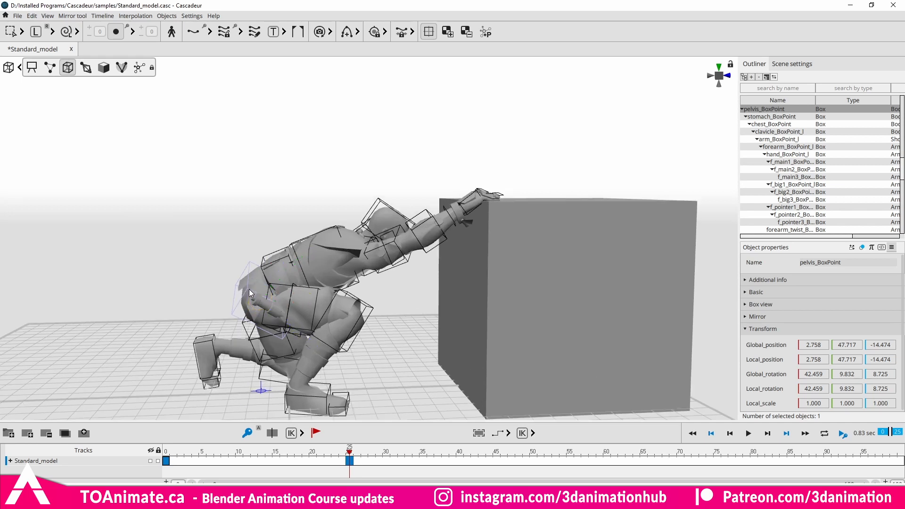
double_click(249, 290)
alt+drag(313, 290, 313, 349)
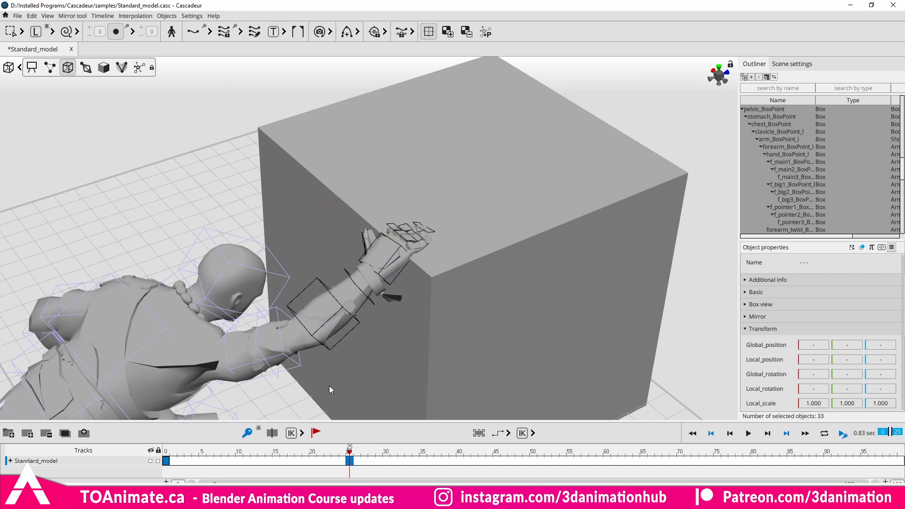
key(alt+shift)
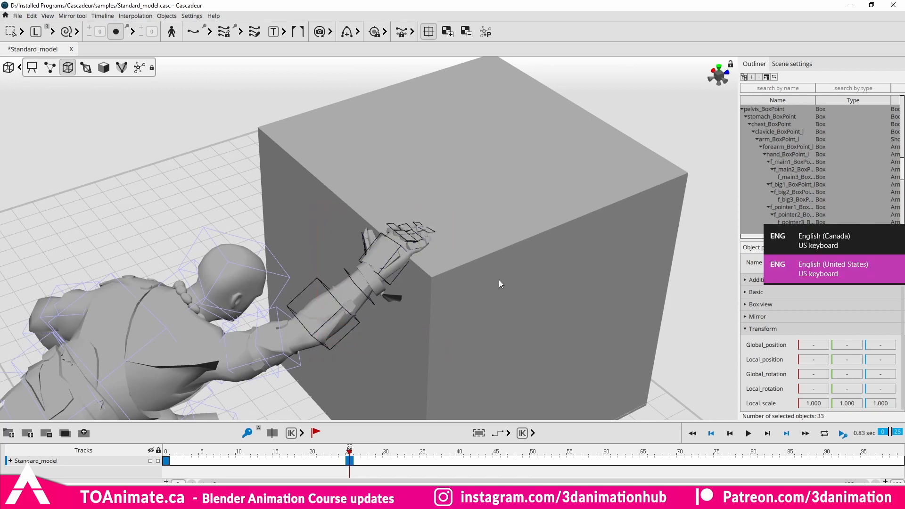
alt+drag(487, 296, 471, 349)
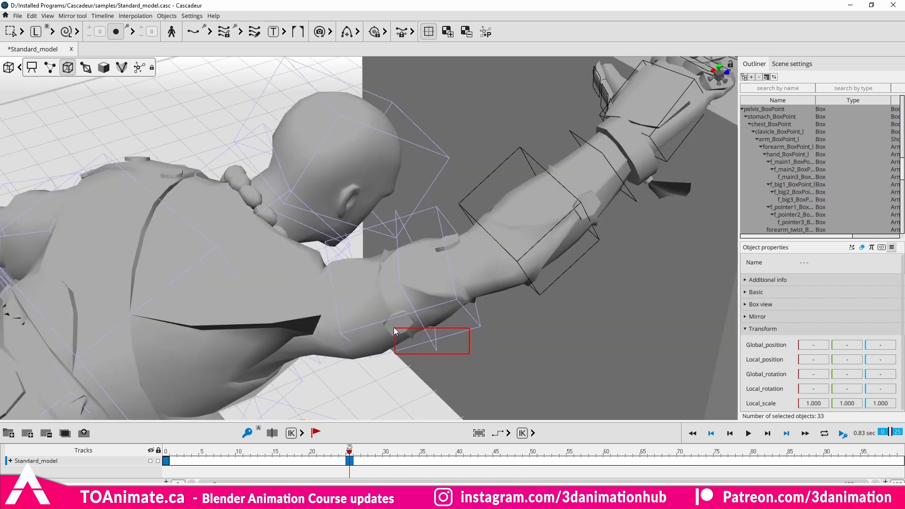
ctrl+drag(394, 327, 399, 369)
ctrl+click(370, 270)
ctrl+drag(369, 270, 383, 279)
scroll(384, 278, down, 6)
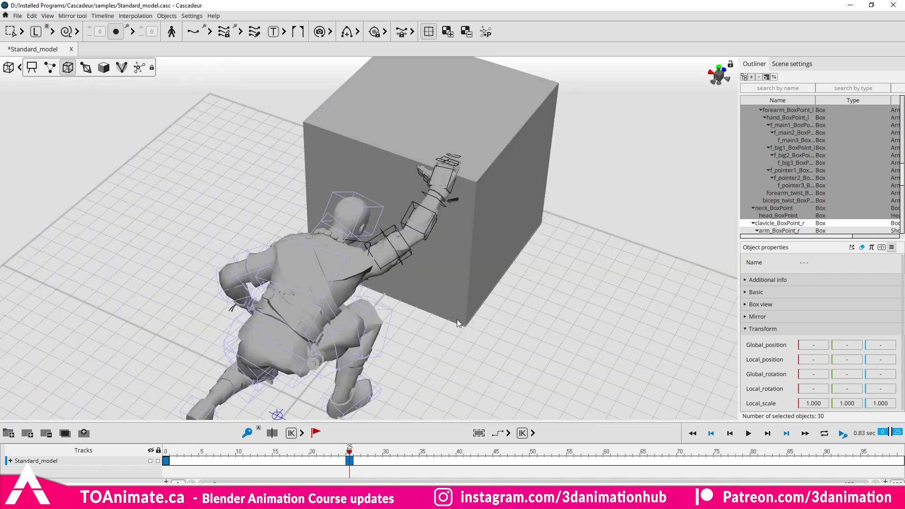
Switch the transform axes to global and move the selected body boxes up toward the cube's top edge
alt+drag(456, 319, 431, 288)
key(e)
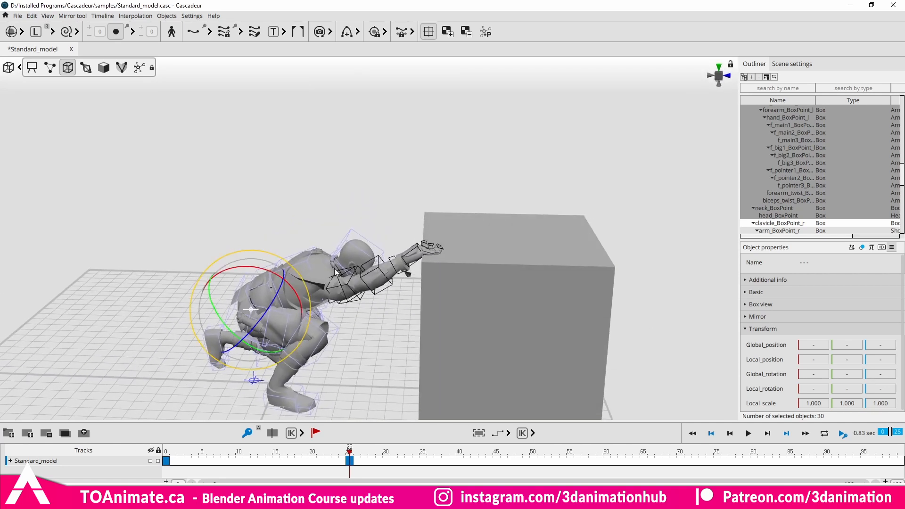
key(w)
alt+drag(240, 311, 221, 210)
click(36, 32)
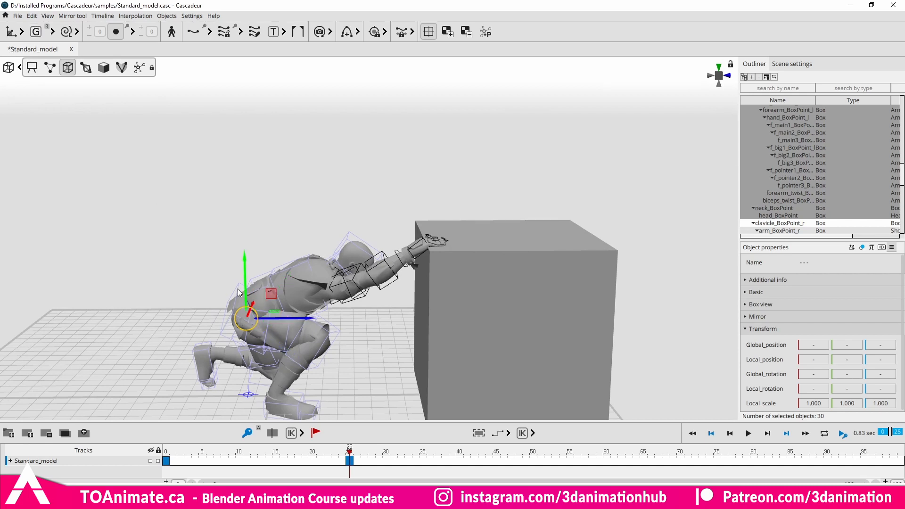
drag(276, 291, 405, 219)
Rotate the selected body boxes upside down and position them over the cube's edge, above the supporting hand
key(e)
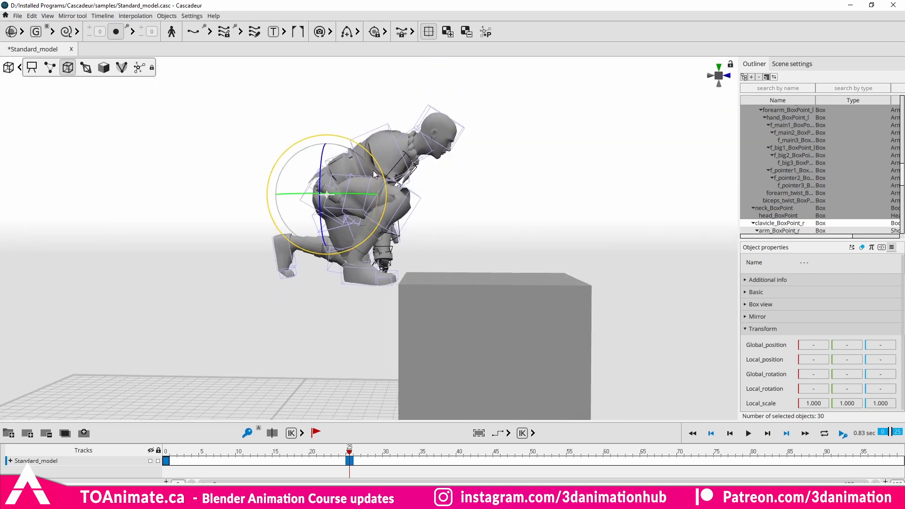
drag(375, 175, 336, 256)
key(w)
alt+drag(386, 238, 458, 75)
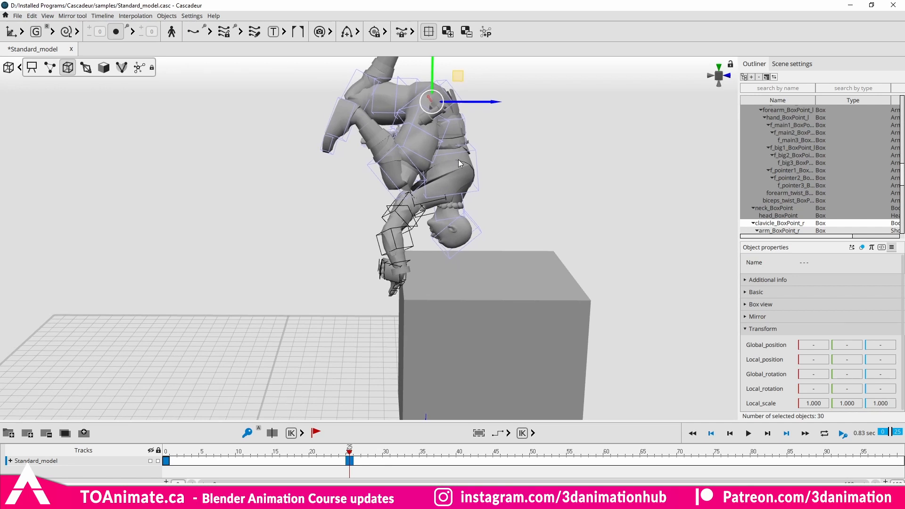
key(f)
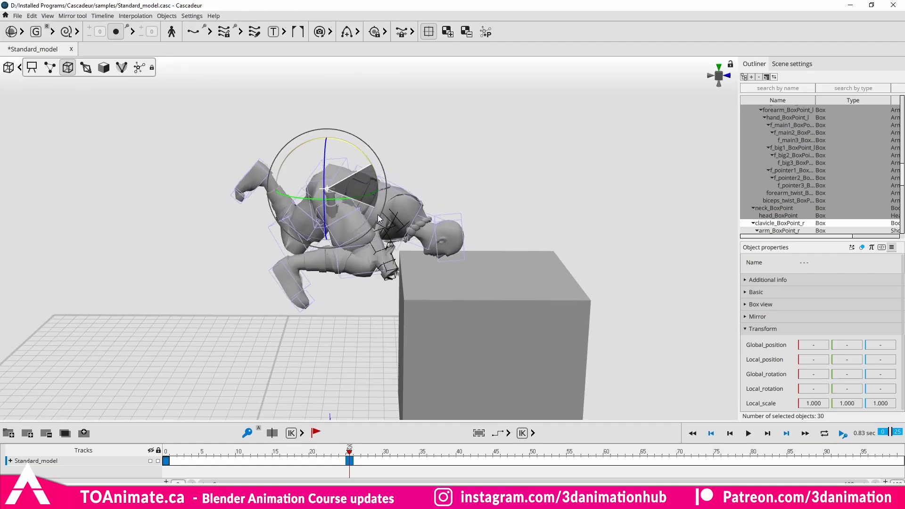
drag(378, 214, 340, 267)
key(w)
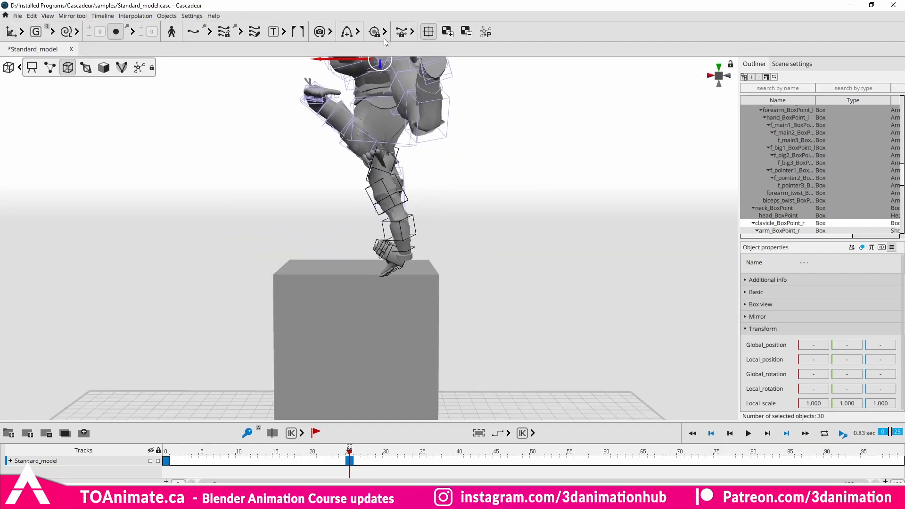
Adjust the inverted body's height above the cube and check the handstand from several sides
drag(384, 39, 379, 67)
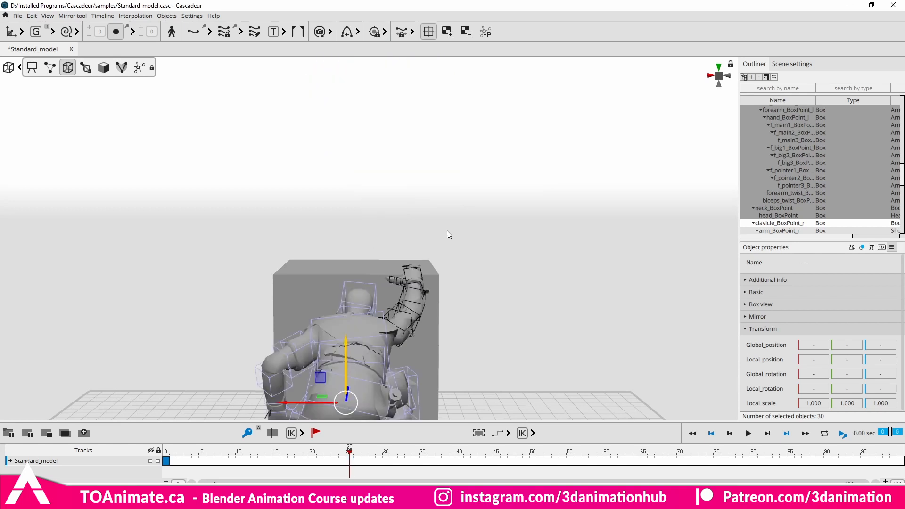
right_drag(447, 231, 423, 286)
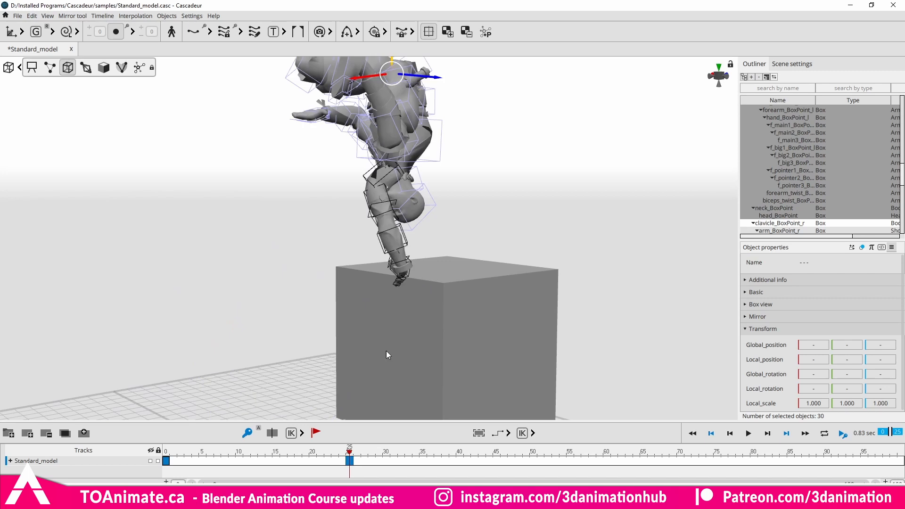
right_drag(386, 350, 397, 299)
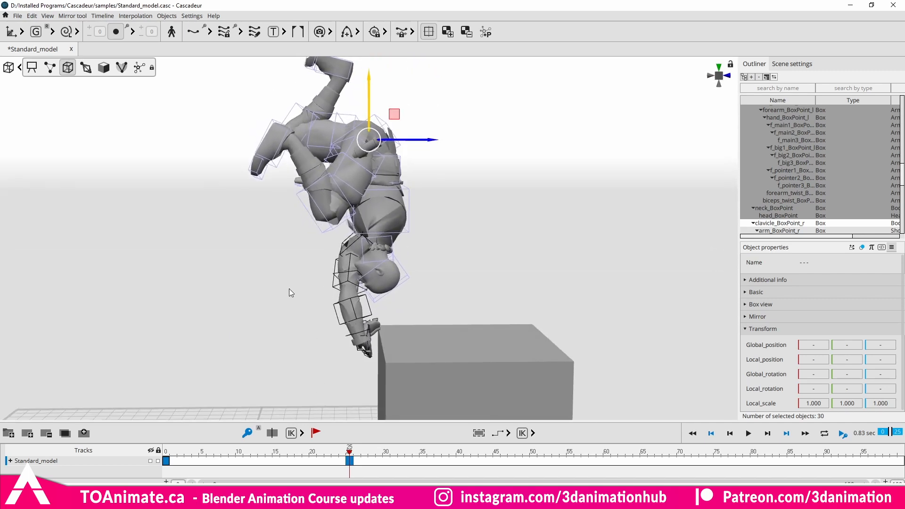
right_drag(290, 293, 514, 284)
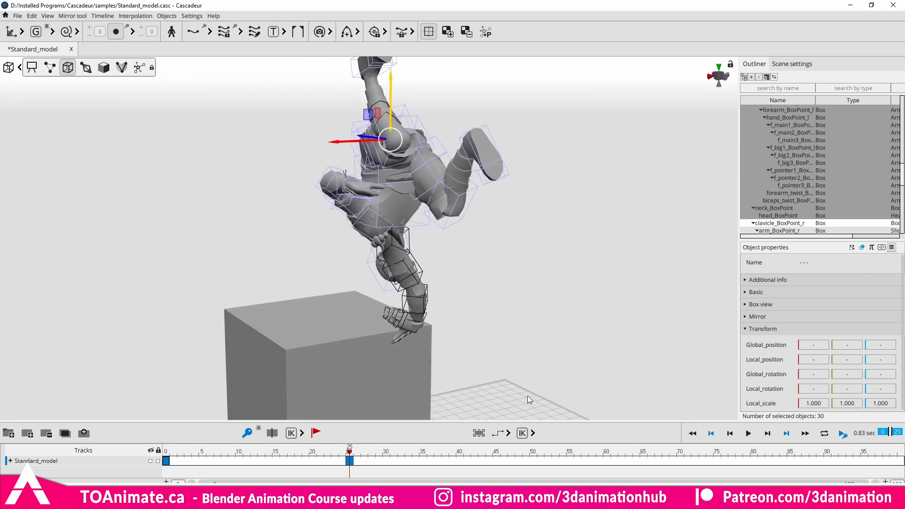
right_drag(424, 368, 266, 231)
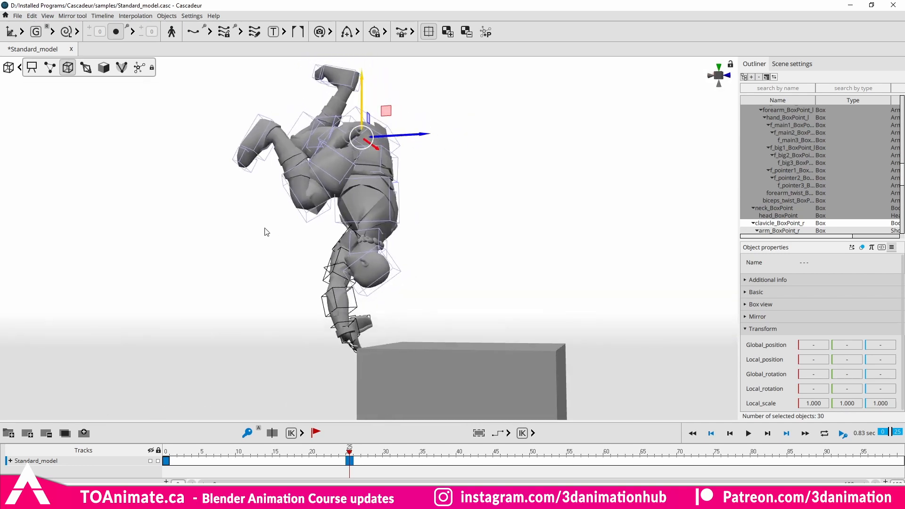
right_drag(430, 263, 358, 339)
Select the right hand box and scrub back from frame 25 to compare its placement on the cube
click(356, 338)
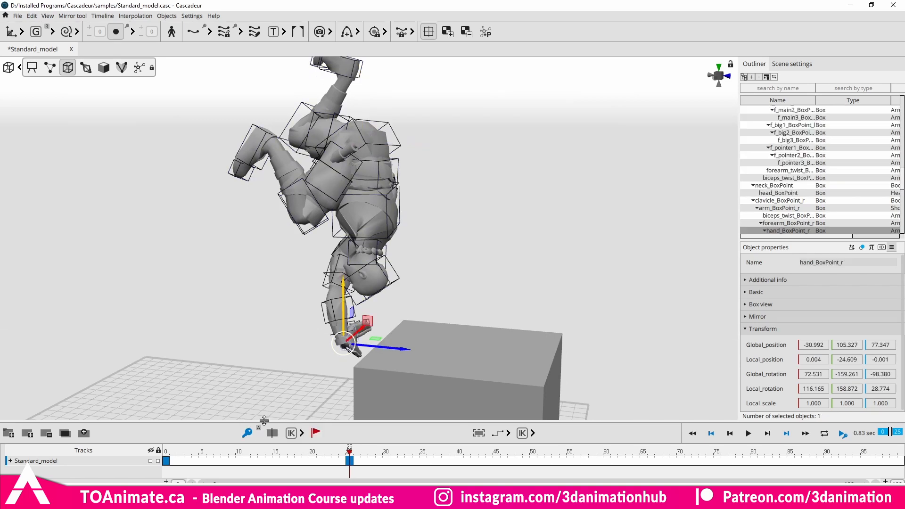
alt+drag(438, 324, 454, 290)
drag(349, 453, 346, 453)
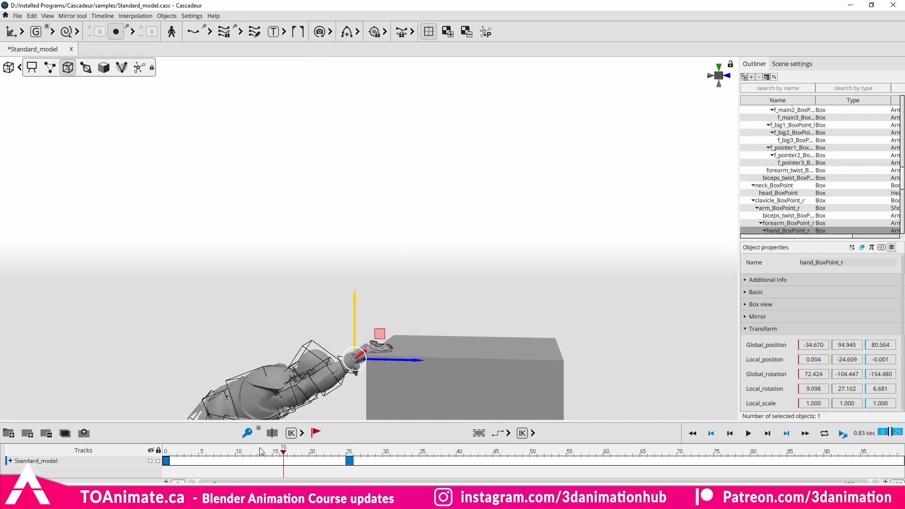
drag(261, 451, 350, 453)
middle_drag(482, 353, 329, 319)
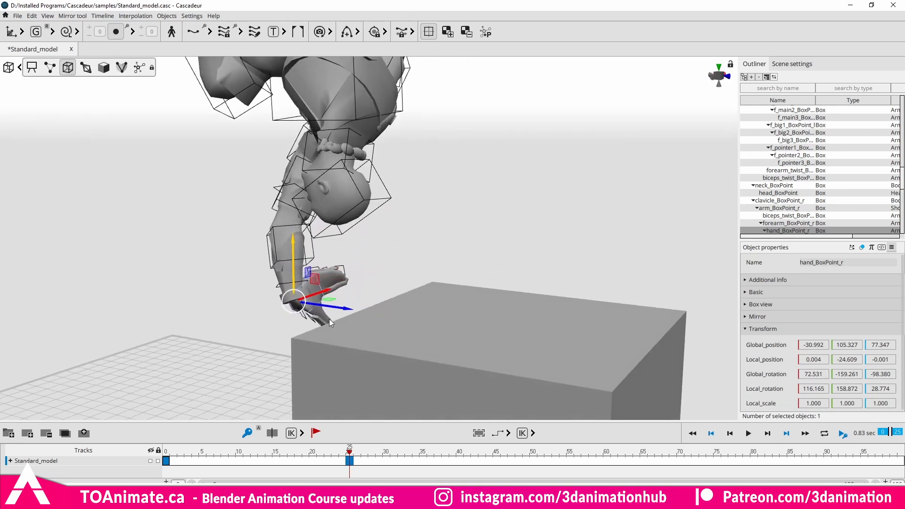
Select the right arm hierarchy from the clavicle box, copy its pose from frame 0 and paste it at frame 25
key(e)
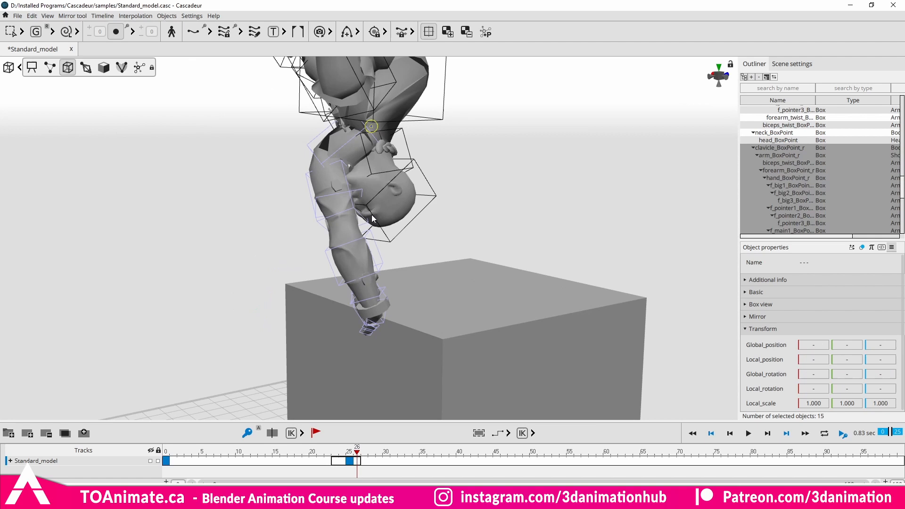
middle_drag(371, 214, 277, 284)
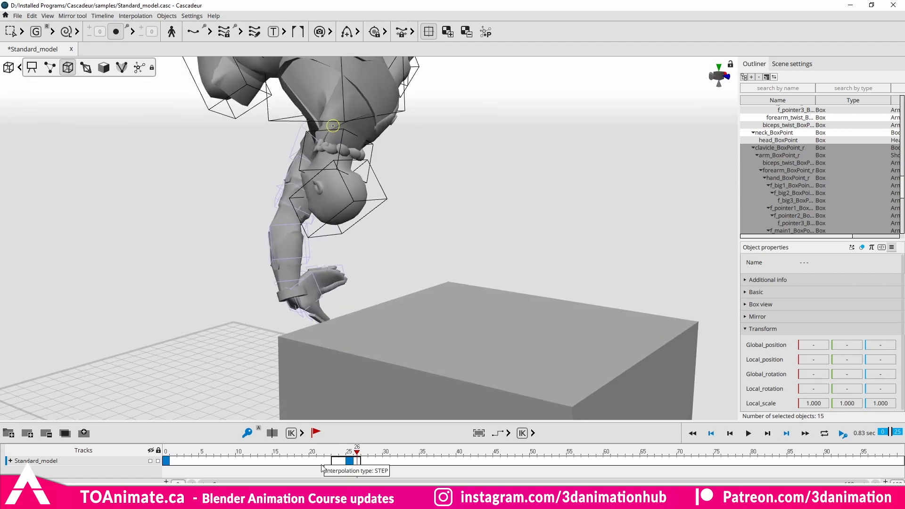
click(165, 461)
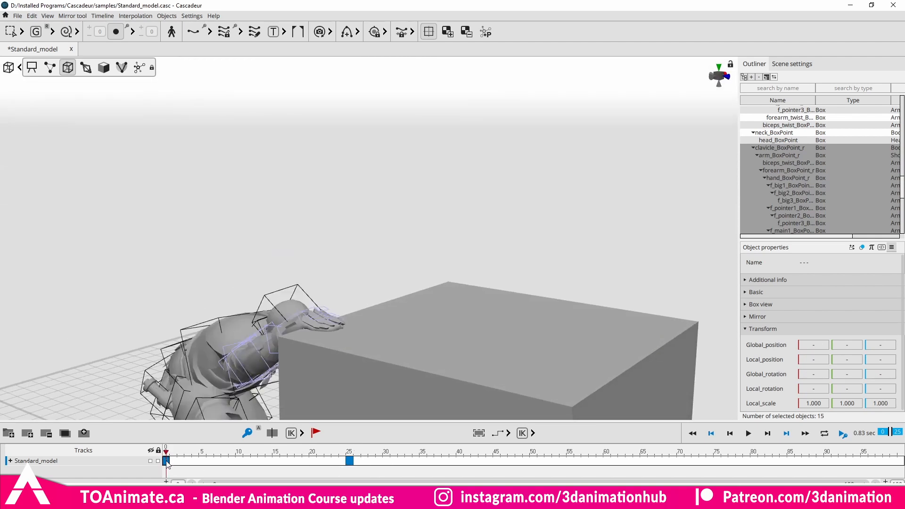
click(349, 461)
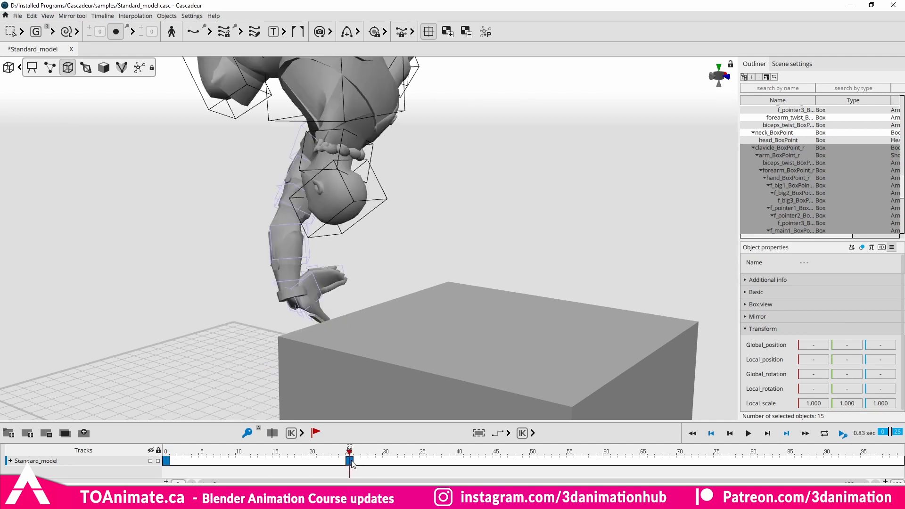
key(ctrl+v)
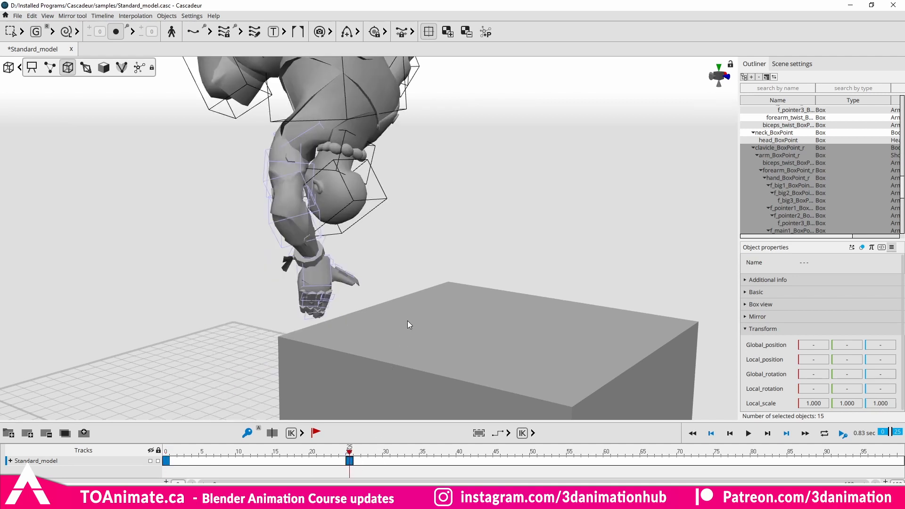
alt+drag(318, 329, 437, 341)
click(406, 301)
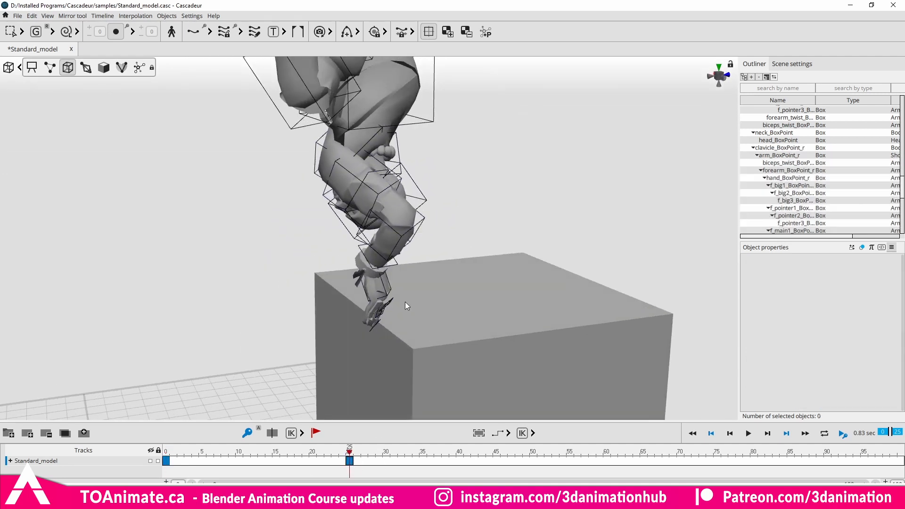
Select the right foot and toe boxes at frame 25, move them up above the pelvis and rotate the foot
alt+drag(389, 289, 361, 274)
key(w)
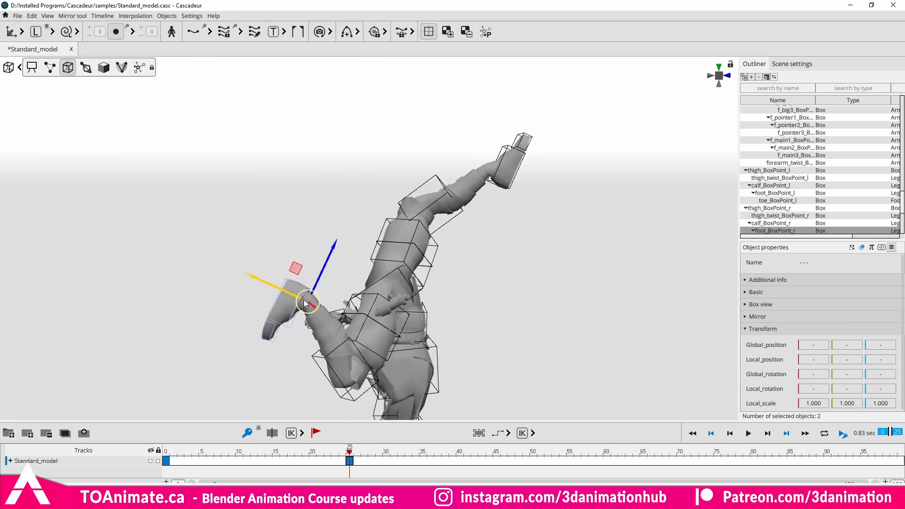
drag(304, 300, 312, 164)
key(e)
key(q)
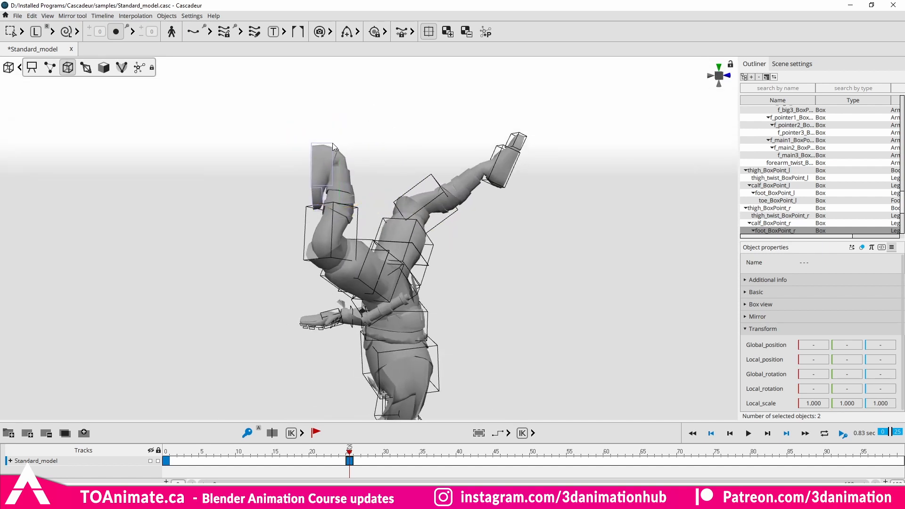
Select only the right foot box at frame 25, move it inward over the body and rotate it
click(332, 142)
click(332, 143)
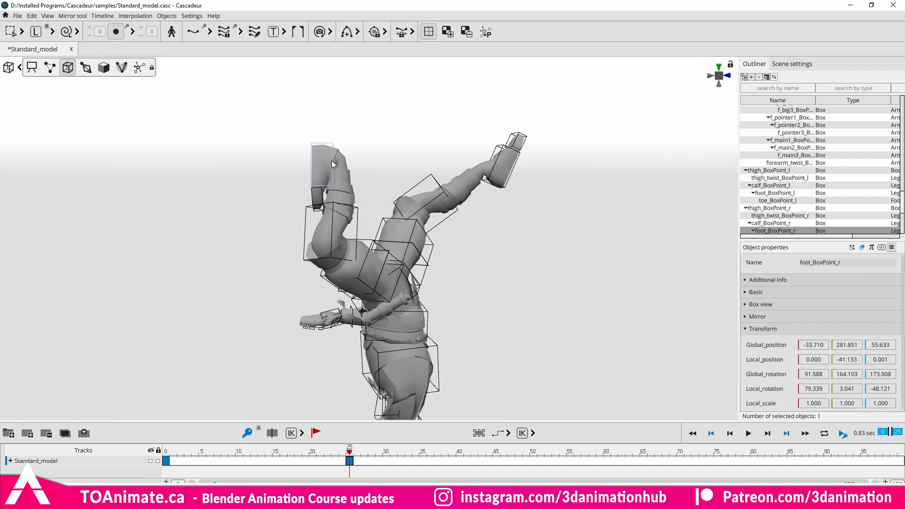
key(w)
drag(331, 160, 380, 183)
key(e)
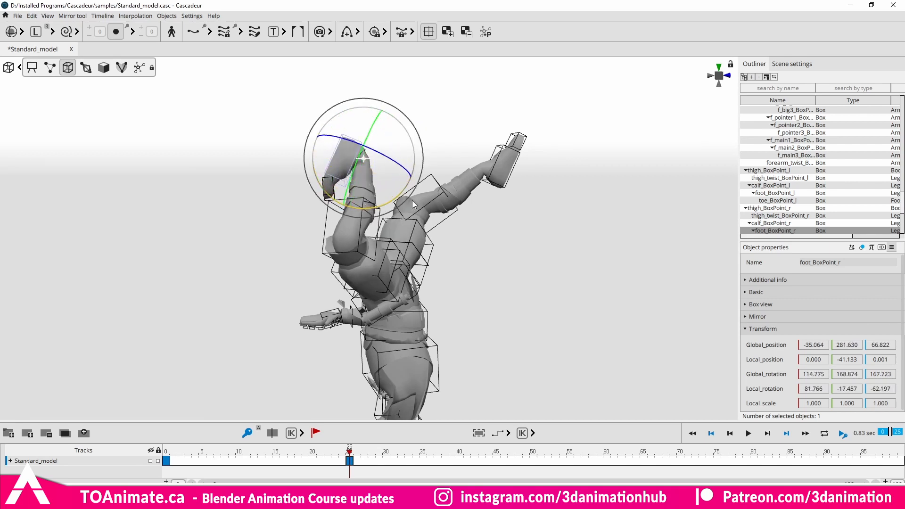
Add the right toe box to the foot selection, rotate both boxes together and check the raised leg from several angles
key(q)
shift+click(344, 137)
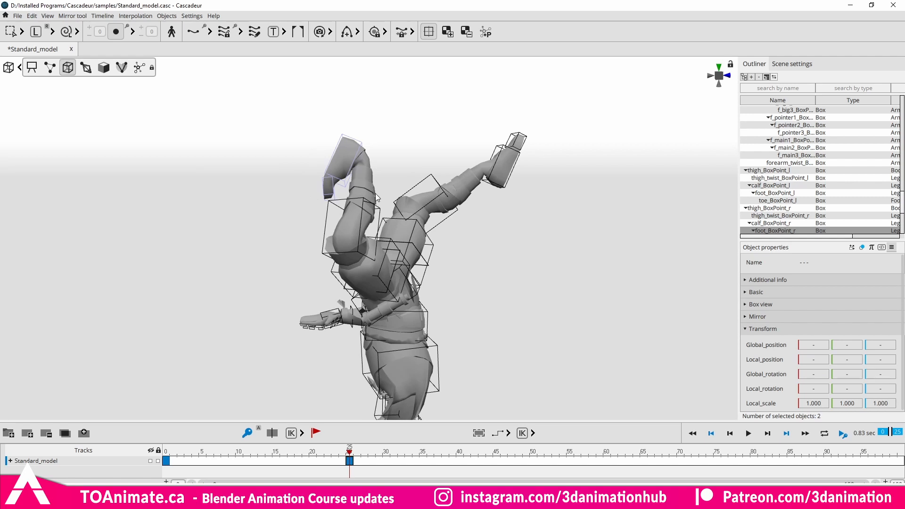
key(e)
drag(361, 206, 435, 188)
drag(352, 162, 358, 134)
scroll(460, 219, down, 3)
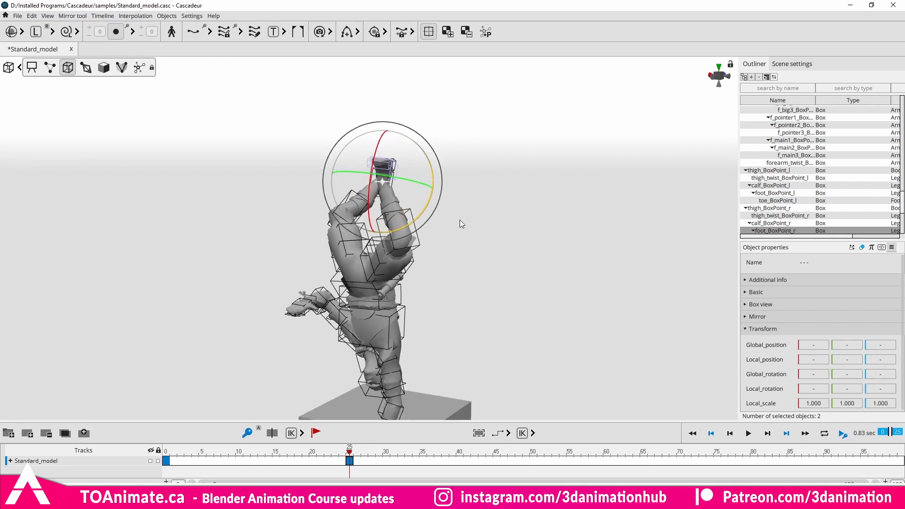
alt+drag(459, 220, 417, 256)
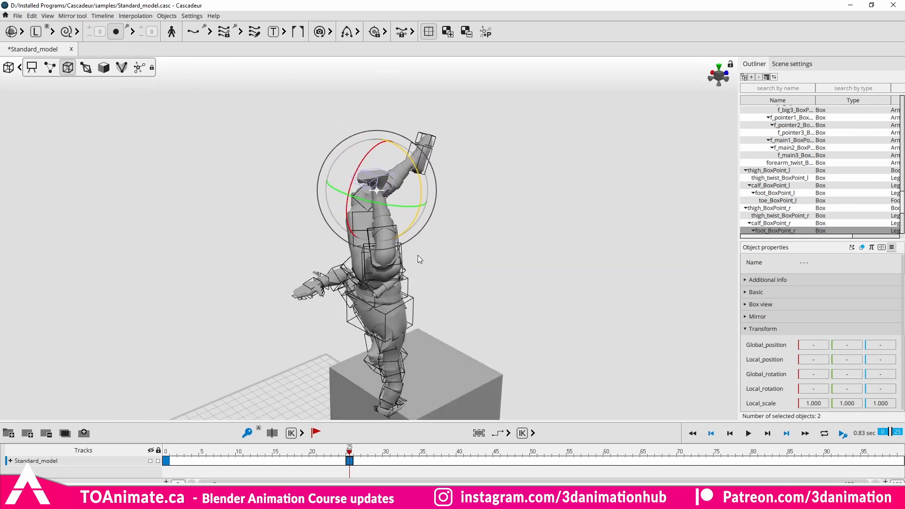
alt+drag(386, 202, 377, 174)
key(w)
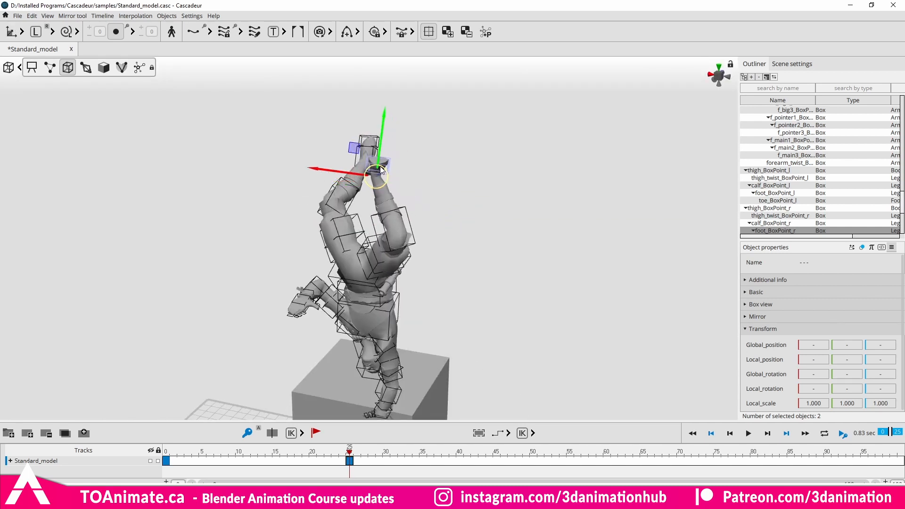
Adjust the raised legs by rotating the selected box and repositioning the left calf box
click(380, 231)
alt+drag(379, 230, 414, 226)
key(e)
drag(347, 156, 332, 183)
key(KP_3)
key(w)
click(409, 220)
drag(409, 220, 396, 208)
alt+drag(472, 245, 612, 245)
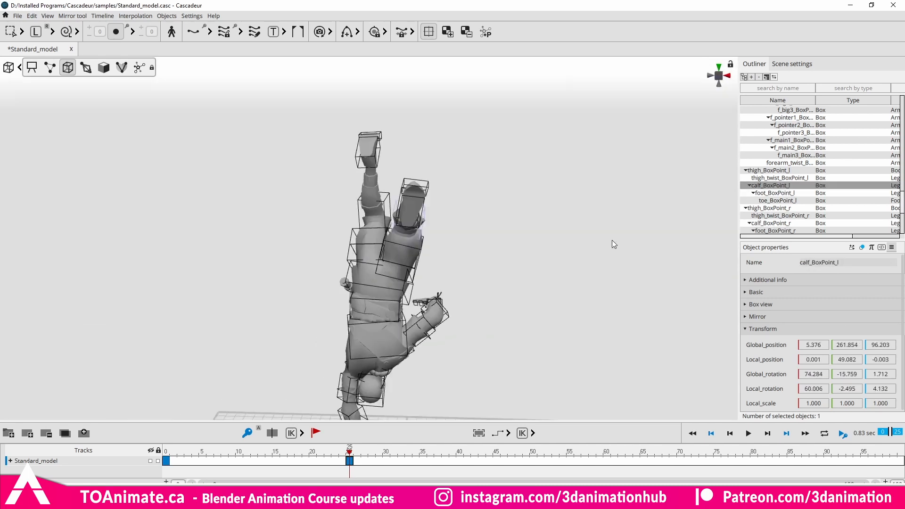
Select the free arm's box and move it up beside the torso in the handstand
click(428, 309)
scroll(428, 309, up, 3)
key(w)
drag(372, 188, 355, 161)
key(e)
scroll(356, 161, down, 5)
key(q)
Box-select the whole rig at frame 25, deselect it and examine the handstand pose on the cube
drag(283, 95, 508, 335)
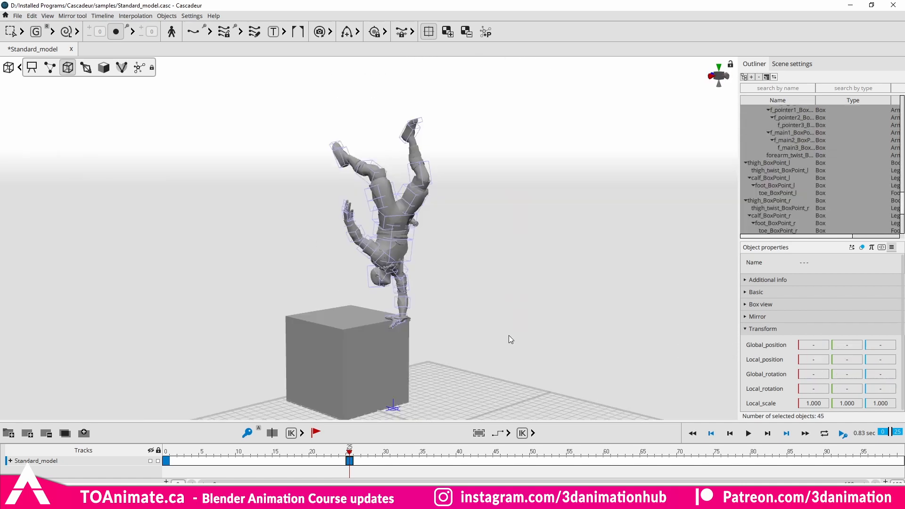
click(272, 433)
click(358, 283)
alt+drag(358, 283, 118, 280)
scroll(196, 275, up, 3)
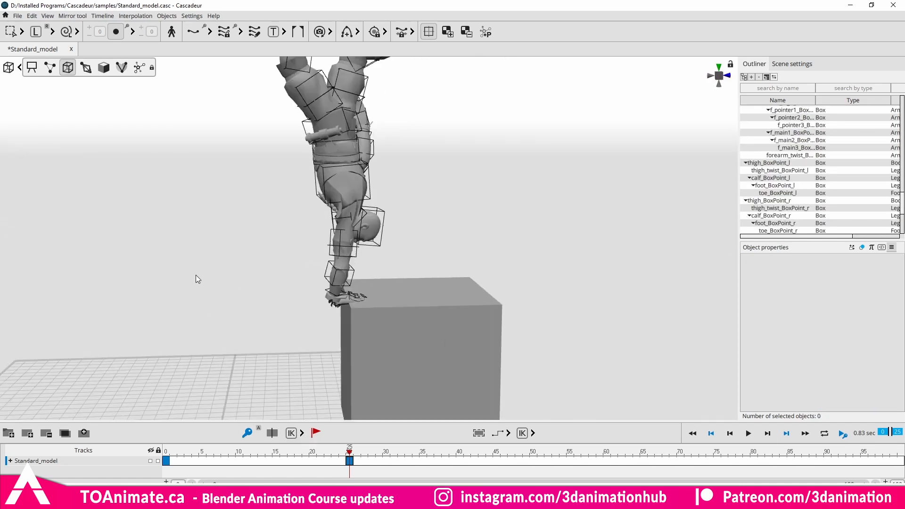
scroll(208, 238, down, 3)
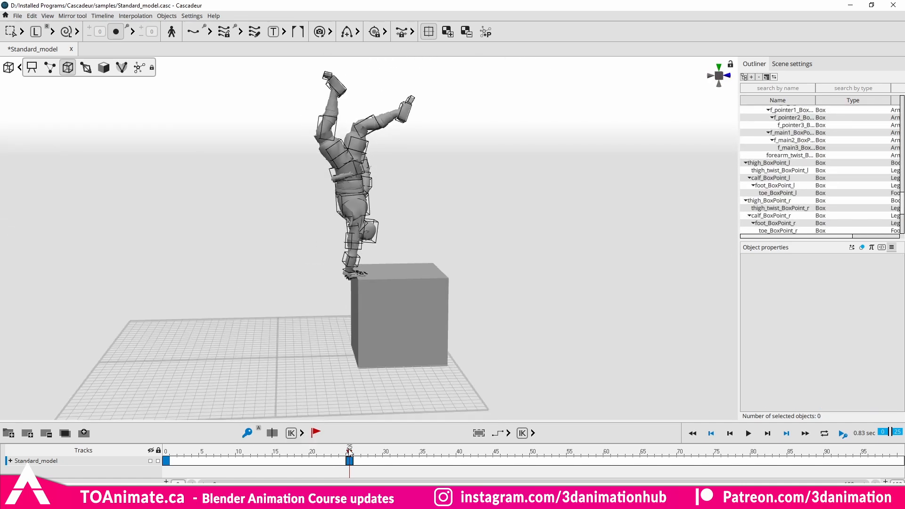
drag(349, 453, 349, 455)
alt+drag(352, 347, 330, 293)
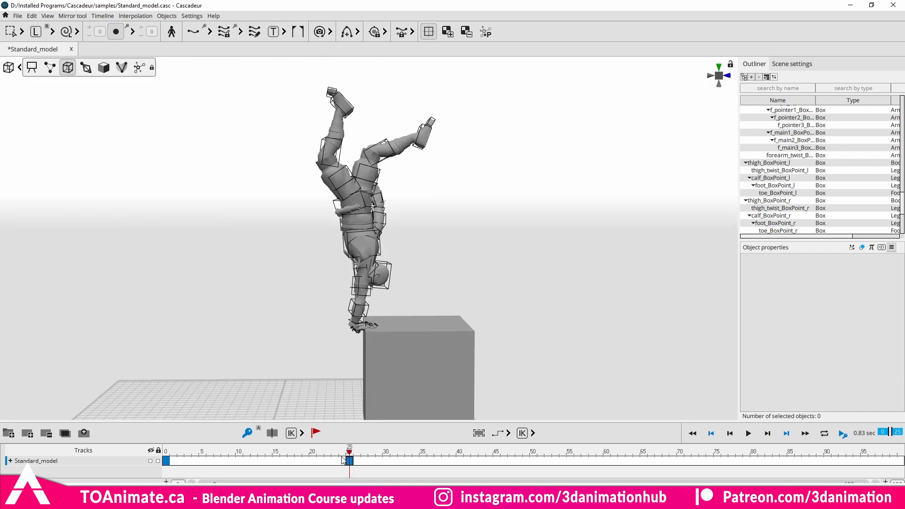
Scrub back and play the crouch-to-handstand animation from frame 0 to examine its stepped interpolation
drag(349, 454, 296, 456)
click(748, 434)
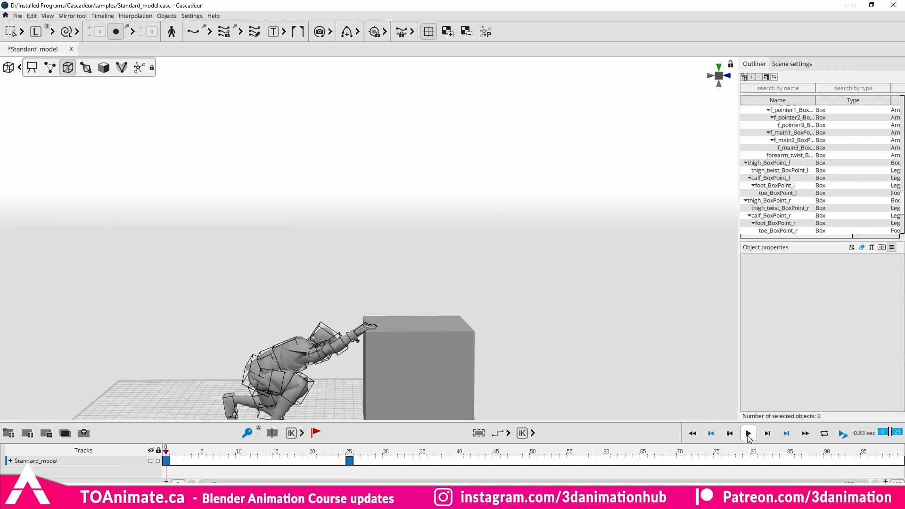
click(748, 433)
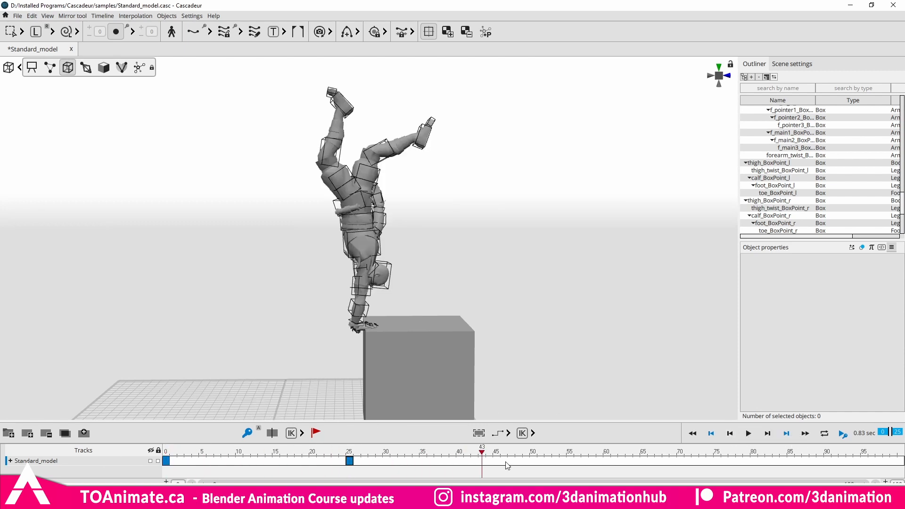
click(356, 453)
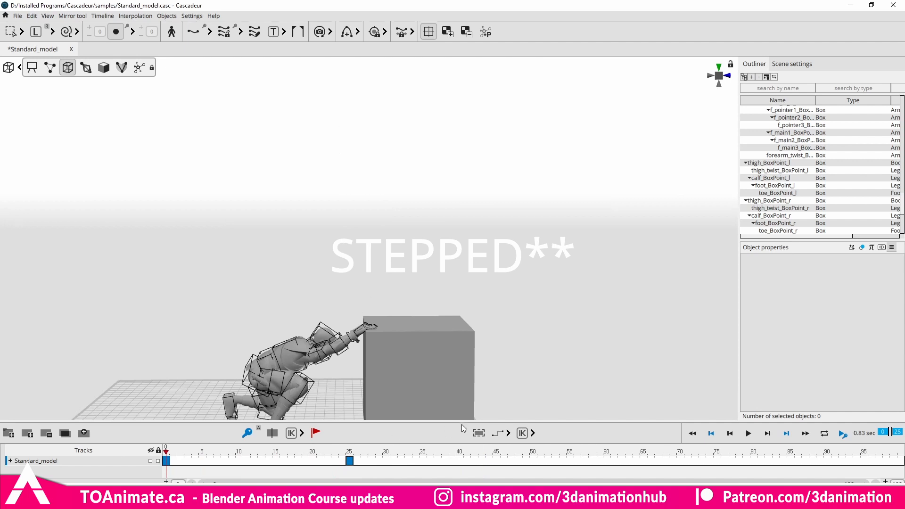
Show the interpolation options, select the track interval from frame 0 to 27 and switch it from stepped to Bezier
click(509, 434)
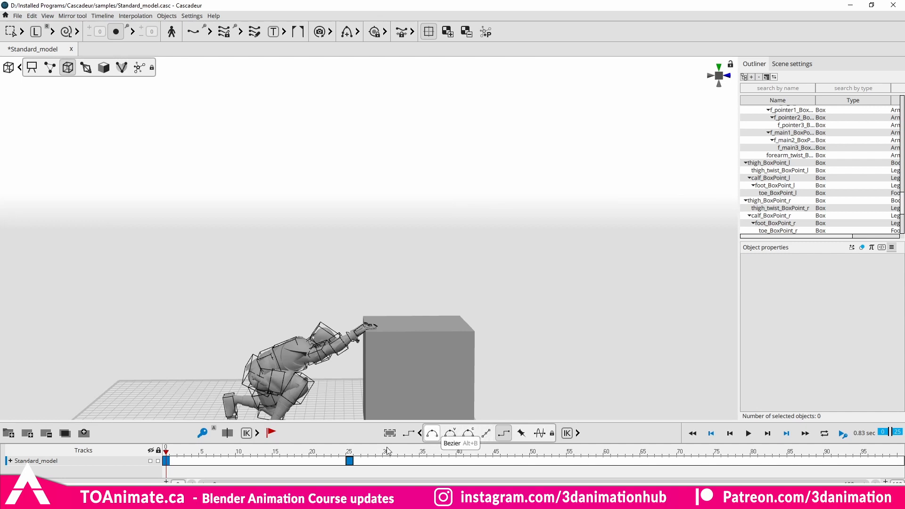
click(268, 453)
drag(359, 463, 96, 466)
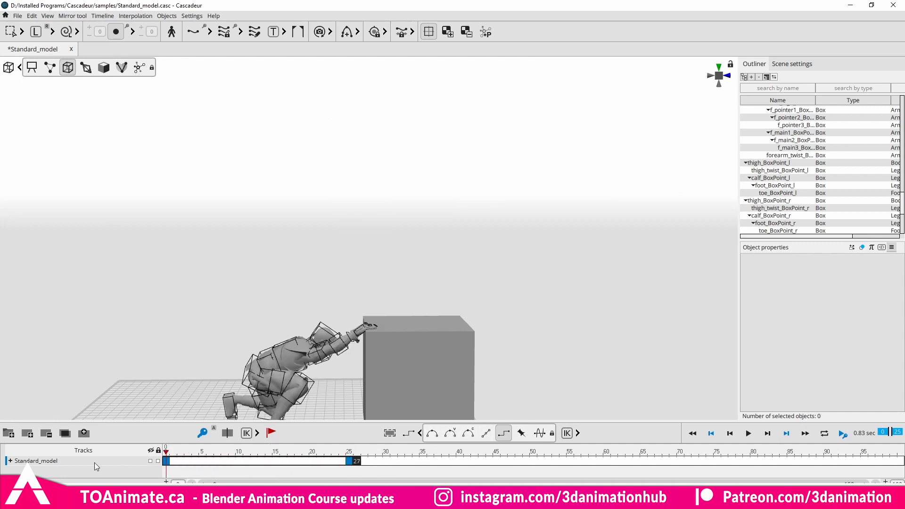
click(408, 433)
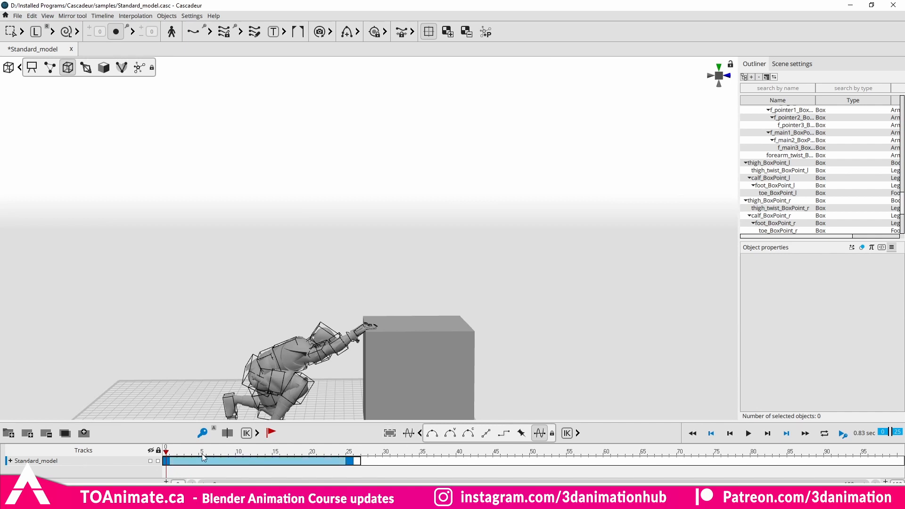
Play the interpolated animation from the start, stop it past frame 25 and scrub back toward frame 0
drag(202, 454, 148, 457)
click(749, 434)
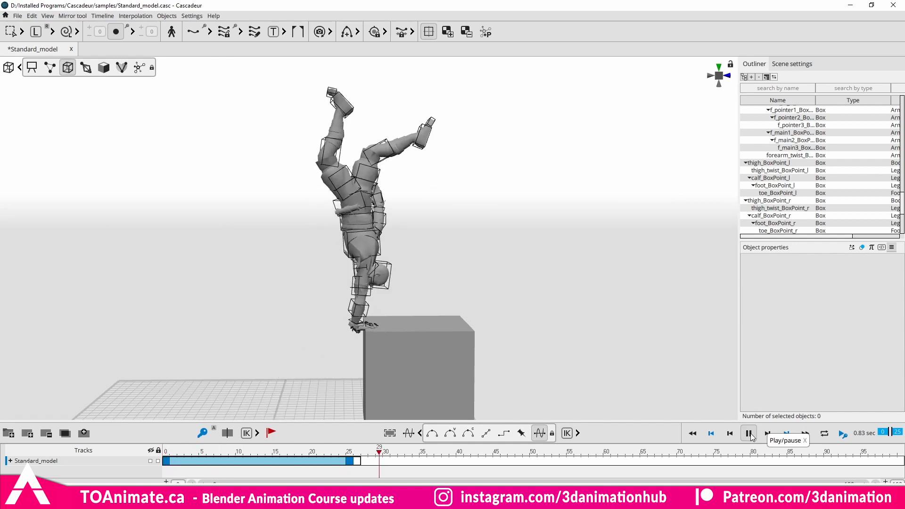
click(749, 434)
drag(206, 449, 118, 453)
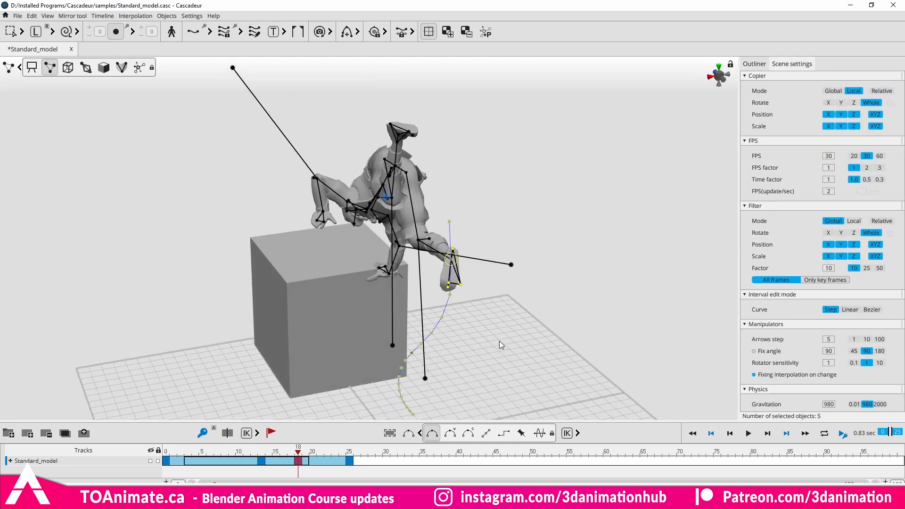
Select the lower foot's ankle point controller at frame 18 and reposition it to adjust the leg's trajectory
right_drag(499, 340, 304, 270)
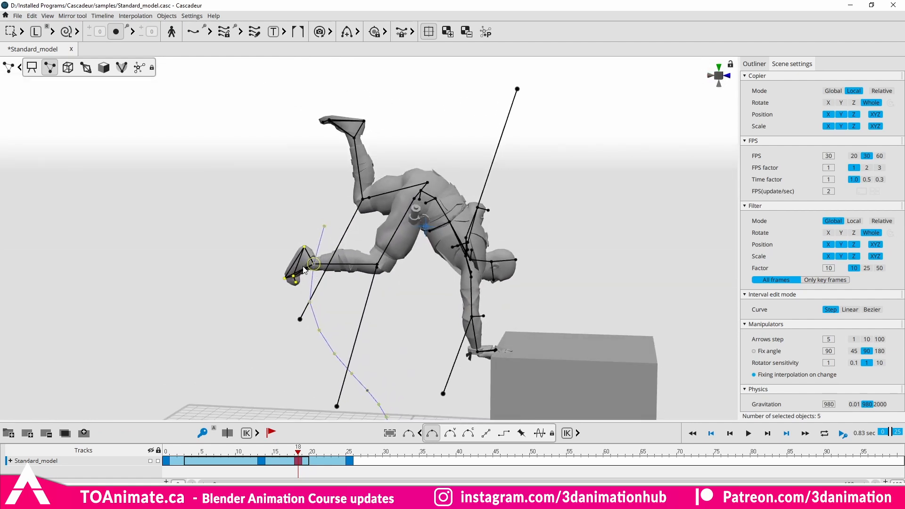
click(313, 264)
drag(314, 265, 281, 200)
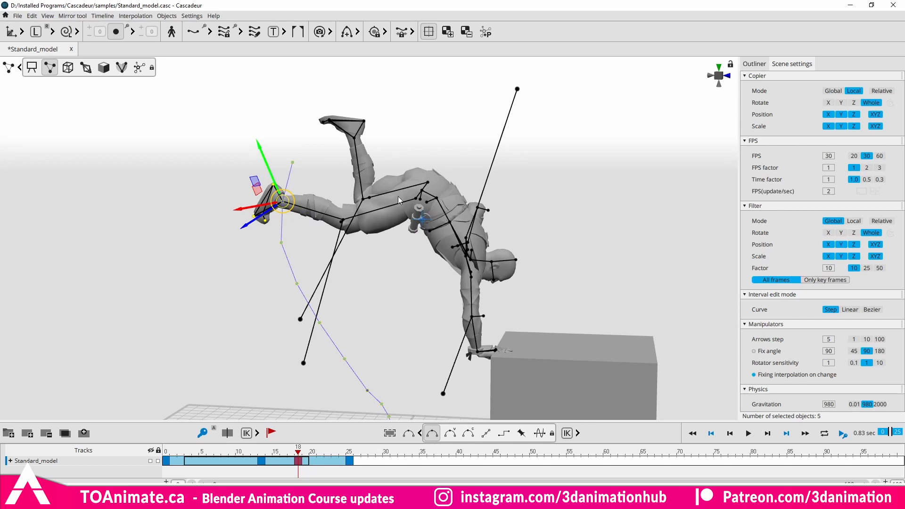
drag(288, 204, 310, 262)
Try moving the upper leg's hip point controller at frame 18 and undo the move
click(427, 184)
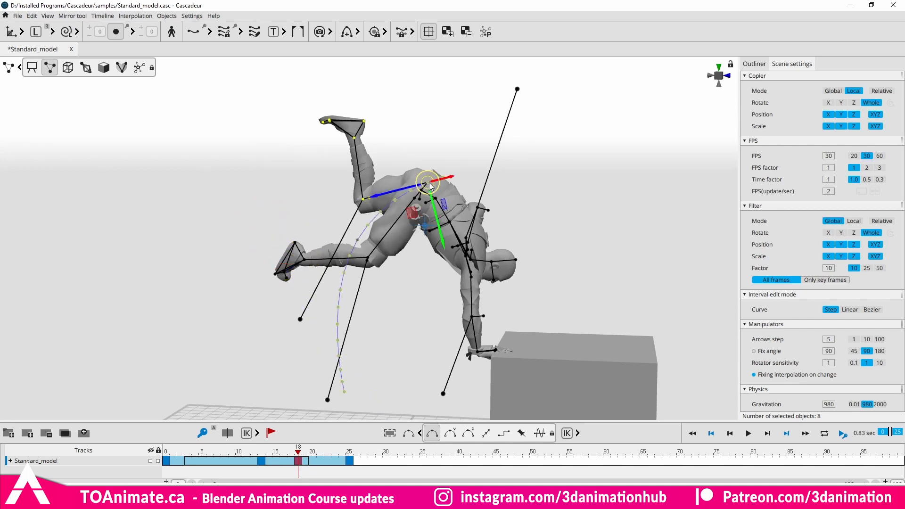
drag(430, 187, 421, 214)
key(ctrl+z)
alt+drag(319, 269, 314, 263)
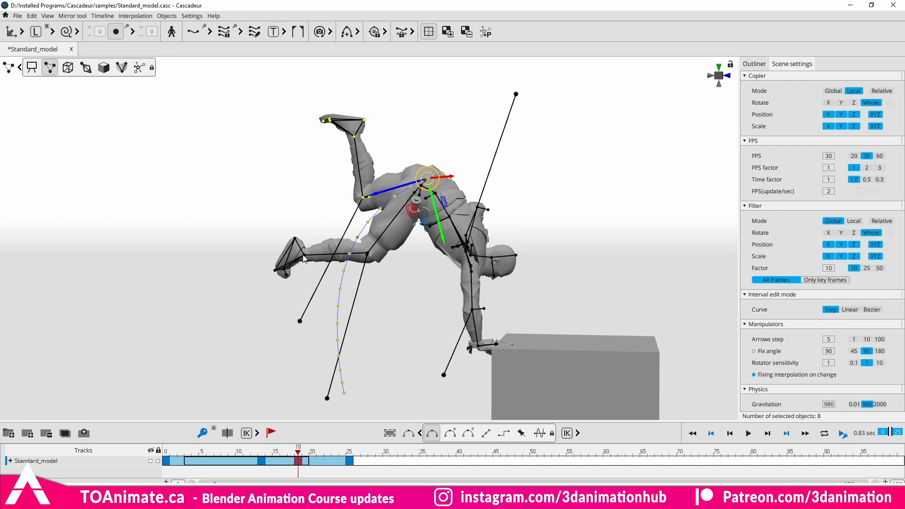
Select the lower foot's ankle point at frame 18, rotate the foot and undo the last change to it
click(303, 257)
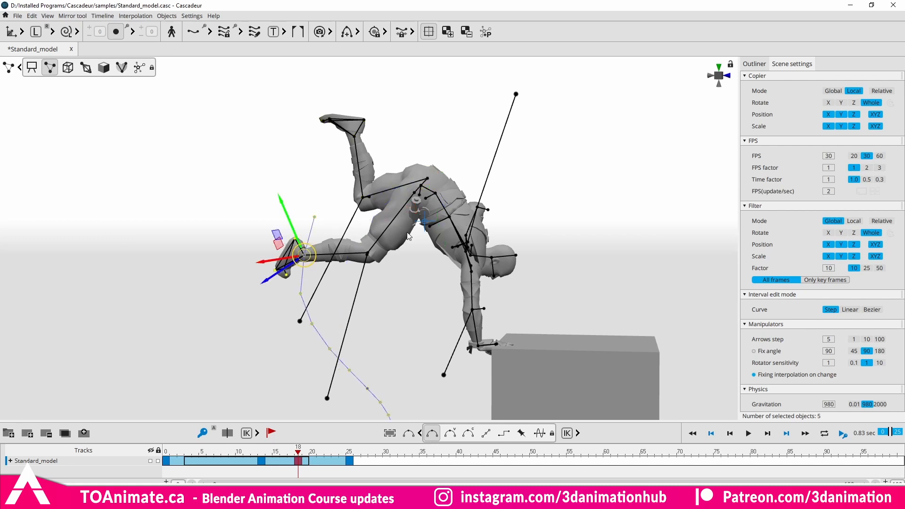
alt+drag(428, 196, 505, 290)
drag(464, 314, 461, 280)
alt+drag(475, 250, 390, 274)
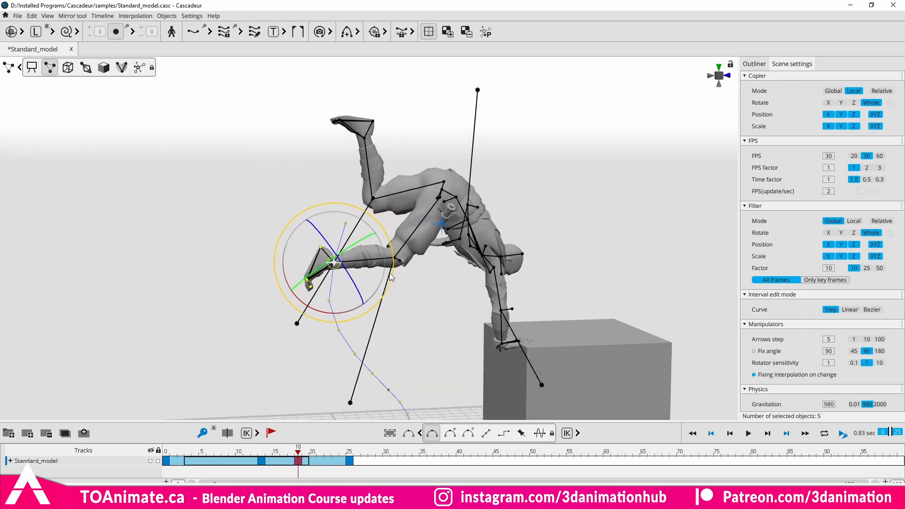
alt+drag(335, 277, 331, 170)
key(w)
key(ctrl+z)
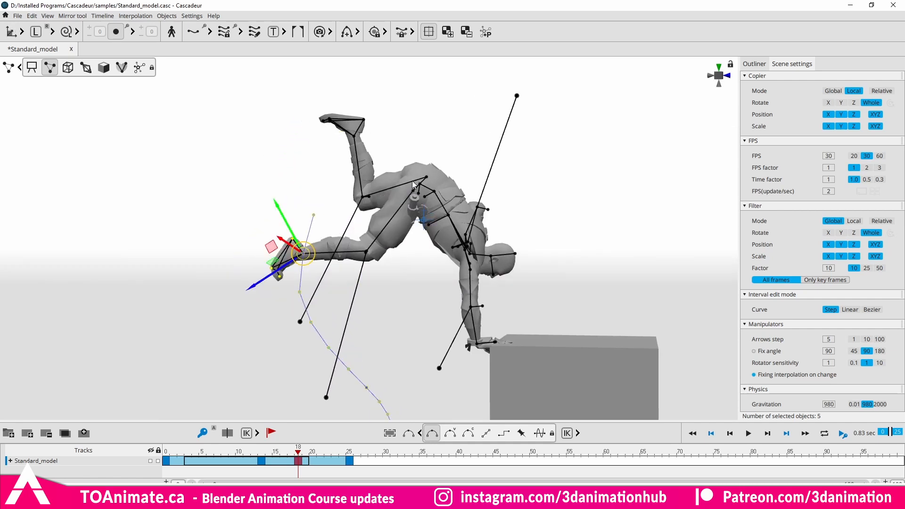
Raise the upper leg at frame 18 by rotating its points about the hip, and undo the last extra rotation
click(354, 138)
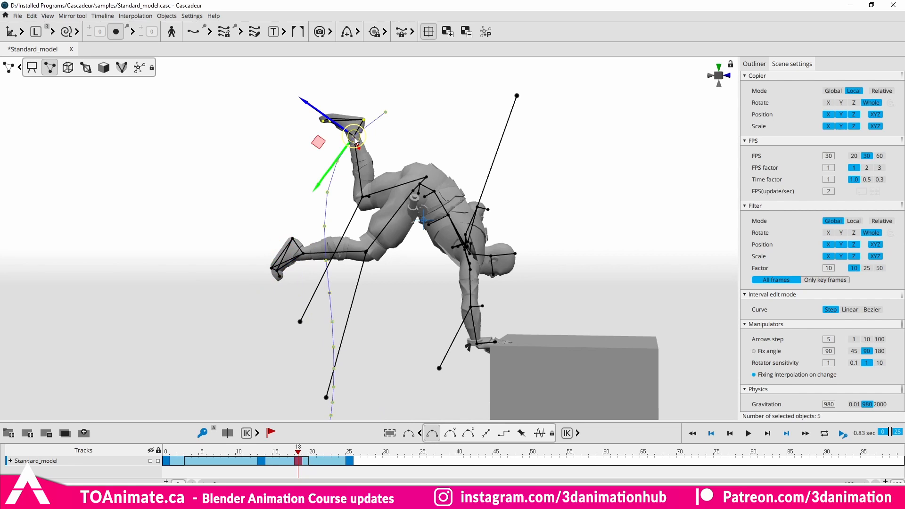
drag(354, 137, 358, 134)
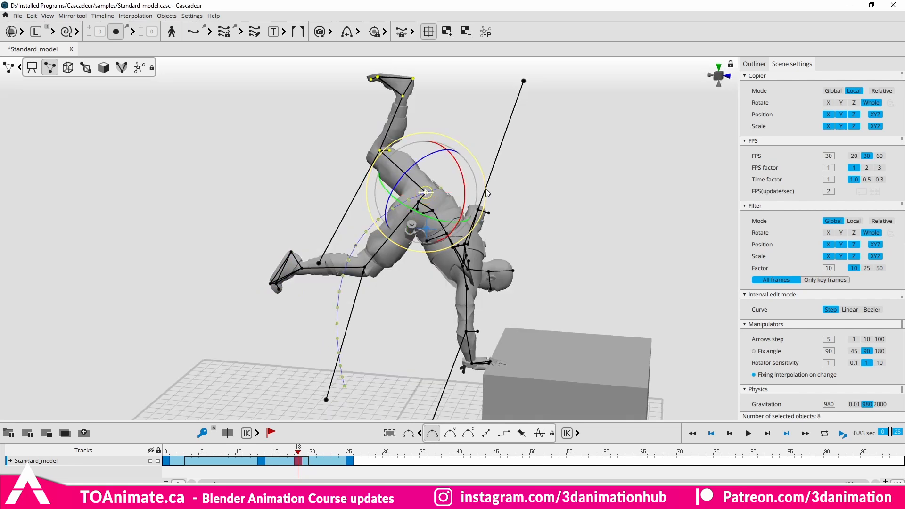
drag(485, 188, 527, 176)
key(ctrl+z)
key(q)
alt+drag(475, 277, 299, 266)
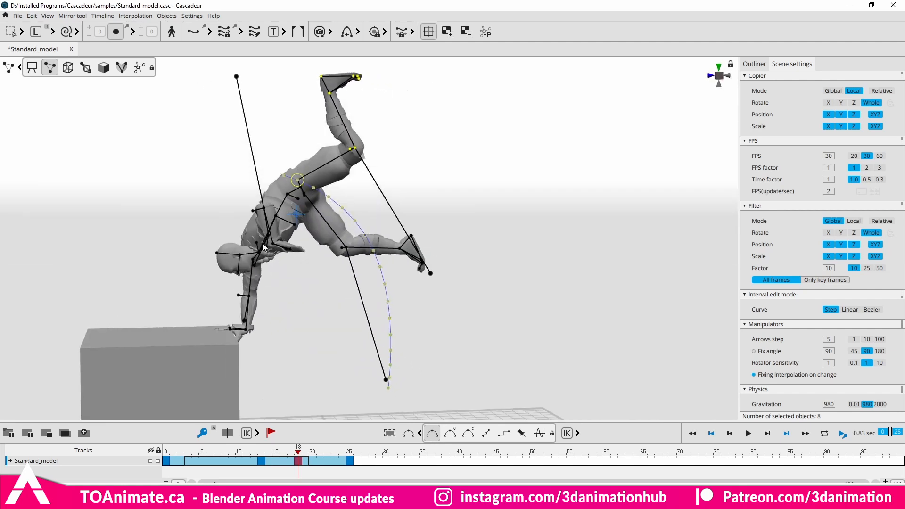
Reposition and rotate the free hand at its wrist point at frame 18, and rotate the upper foot about its ankle
scroll(263, 247, up, 3)
alt+middle_drag(273, 259, 352, 302)
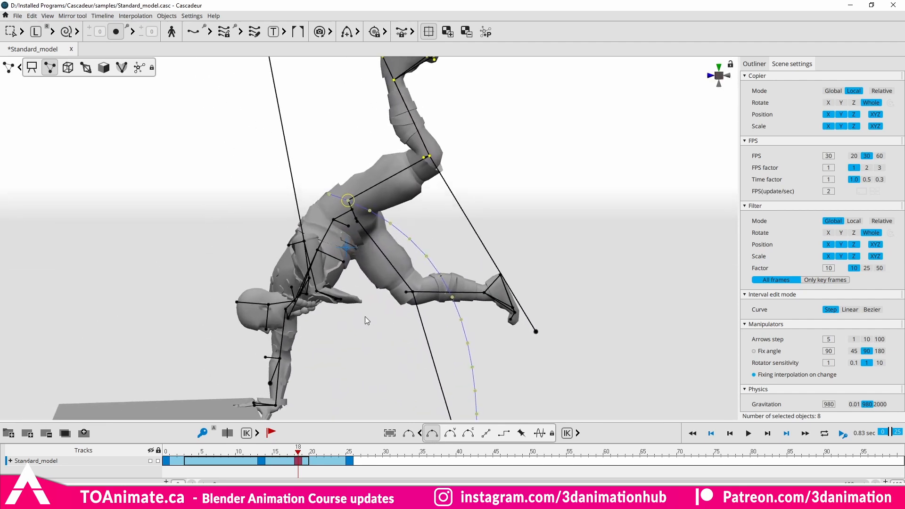
alt+drag(365, 316, 435, 406)
double_click(327, 276)
key(w)
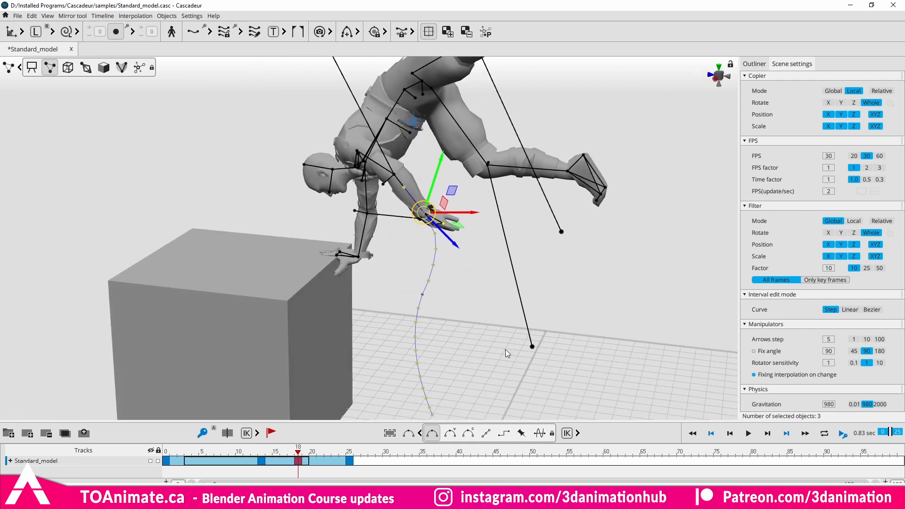
alt+middle_drag(453, 264, 405, 351)
alt+drag(295, 307, 399, 277)
key(e)
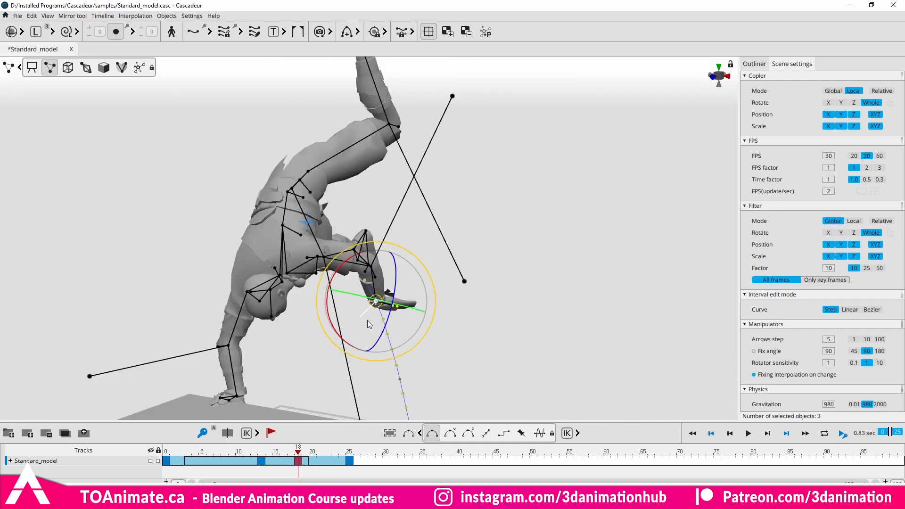
alt+drag(394, 324, 313, 254)
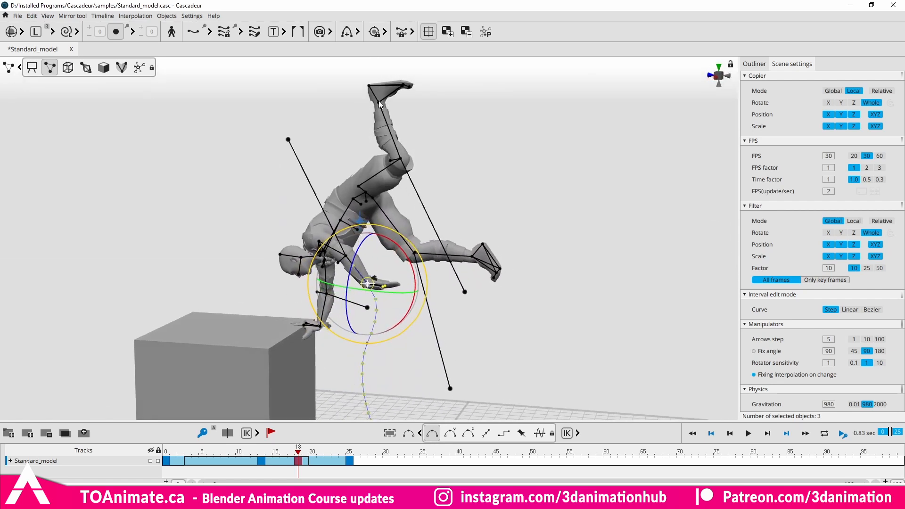
click(378, 101)
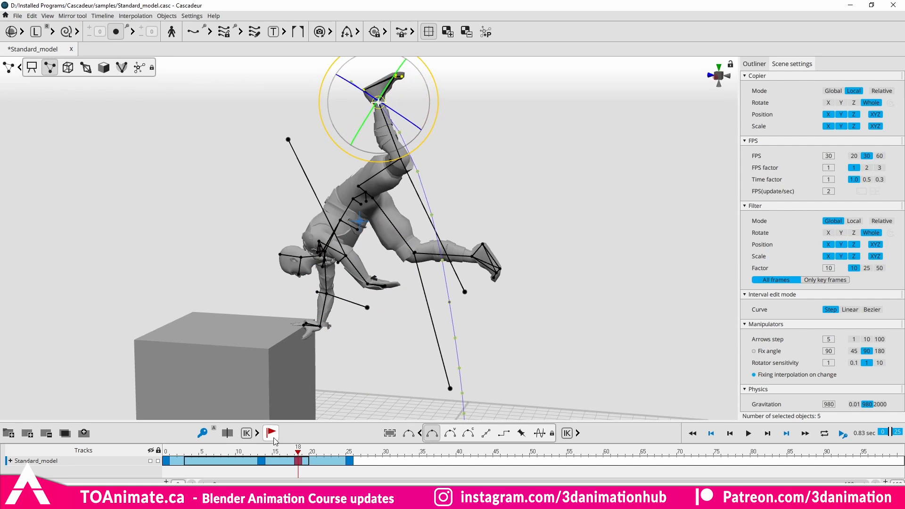
Rotate the free hand about its wrist point at frame 25, the final handstand pose
click(262, 451)
drag(263, 453, 349, 452)
click(257, 176)
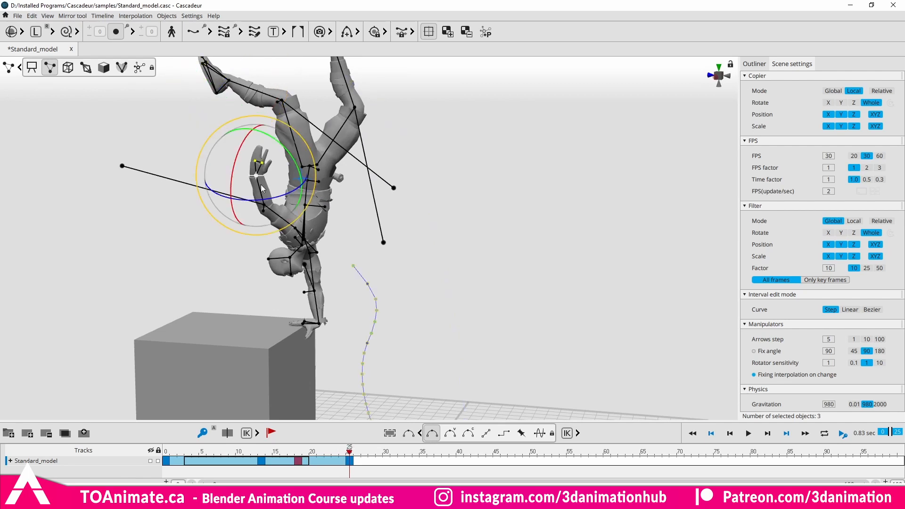
drag(299, 216, 311, 198)
key(q)
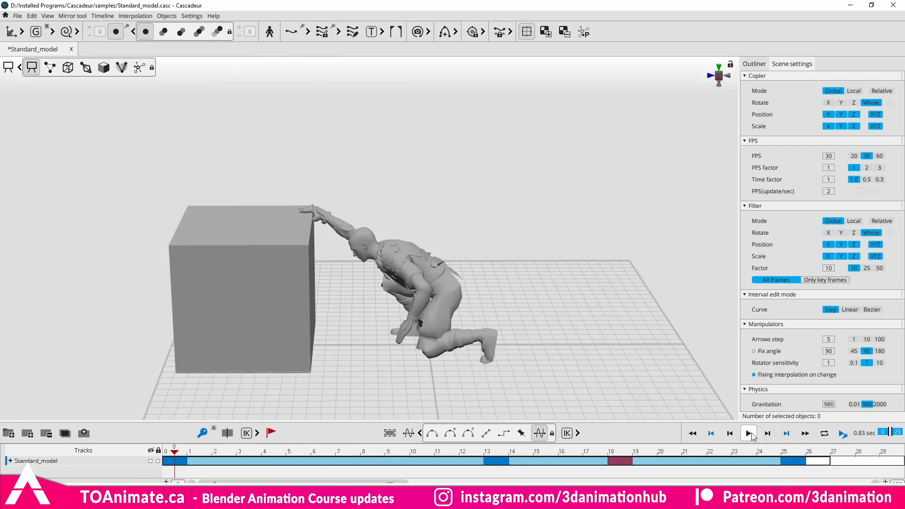
Play the animation through once with the whole figure and cube in view
click(750, 433)
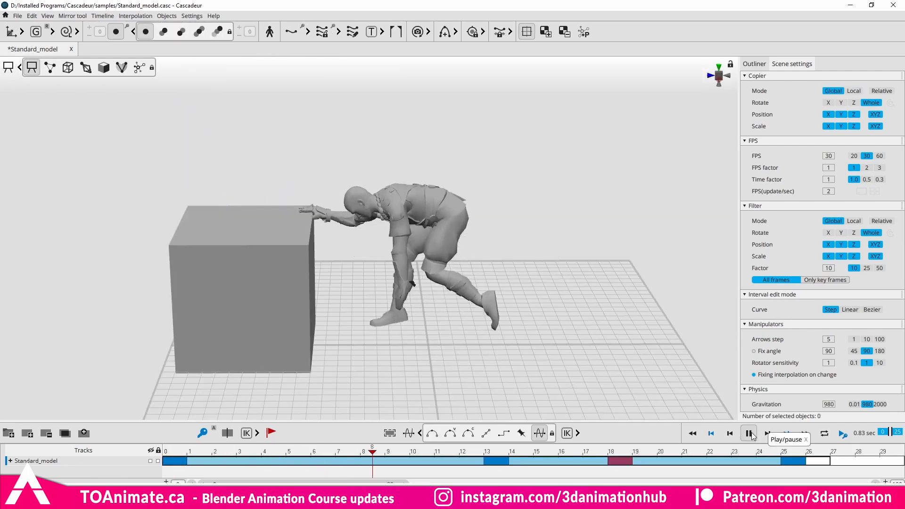
scroll(431, 245, down, 3)
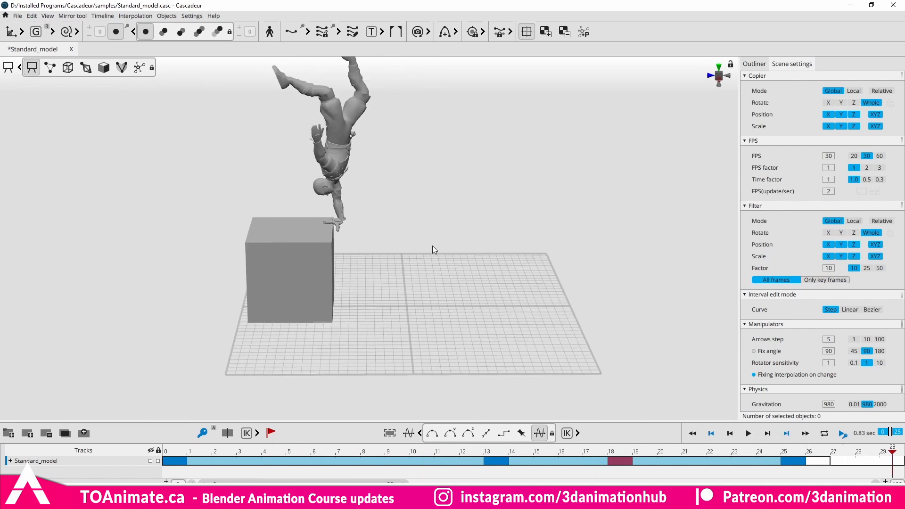
middle_drag(425, 213, 441, 274)
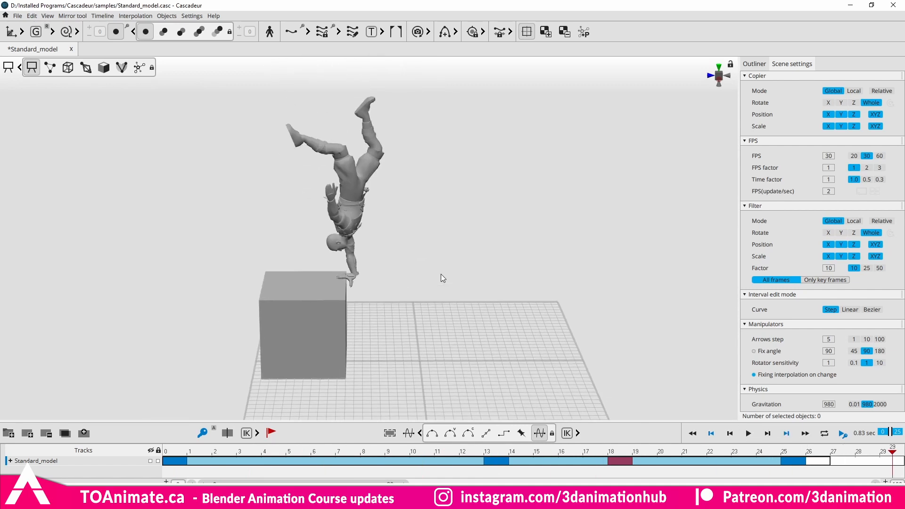
Turn on looped playback, play the animation from a side view and pause it at frame 16
click(824, 433)
click(748, 433)
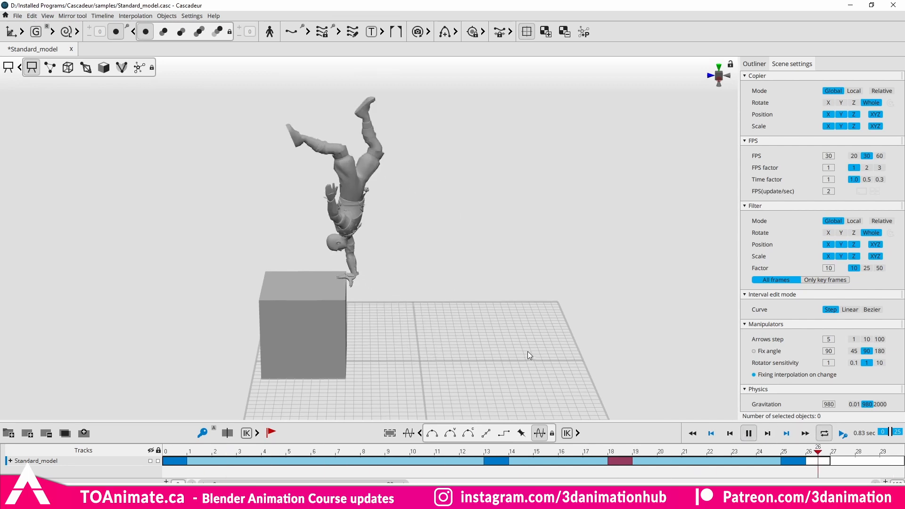
alt+drag(490, 347, 463, 298)
alt+middle_drag(463, 298, 467, 324)
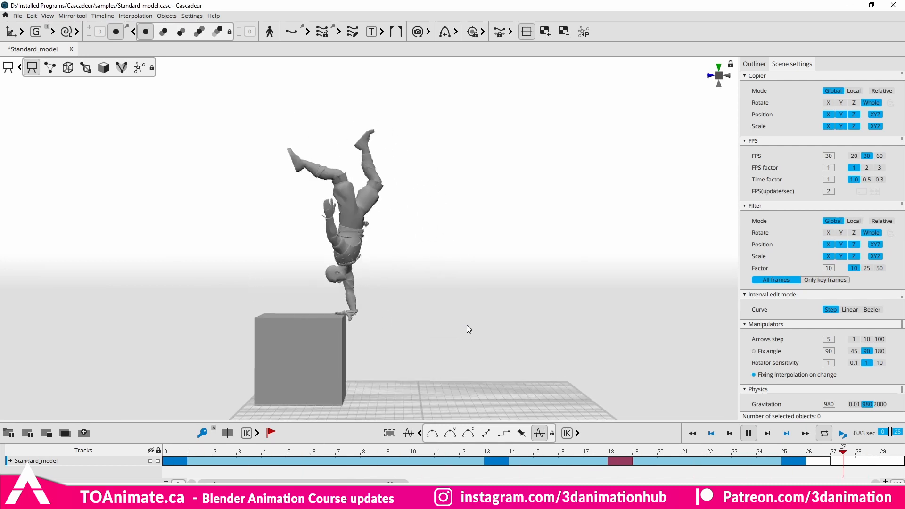
scroll(467, 309, up, 1)
scroll(465, 312, down, 1)
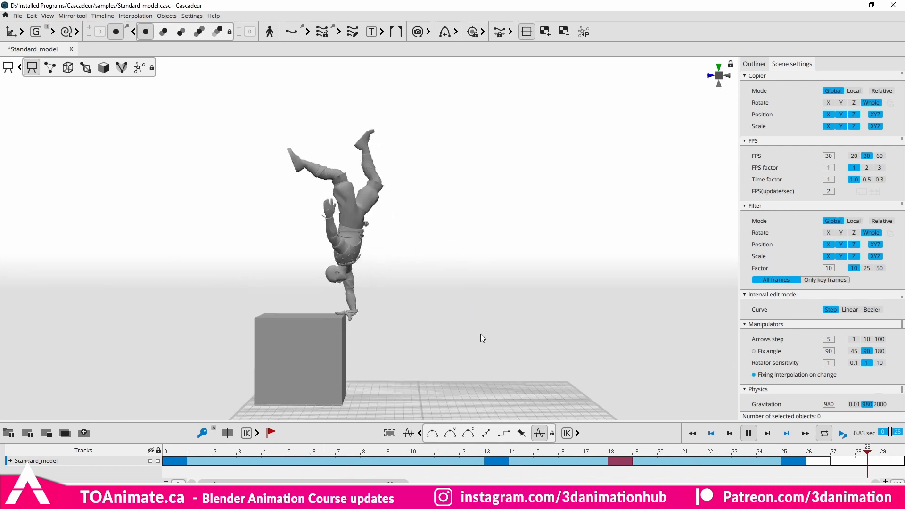
click(747, 439)
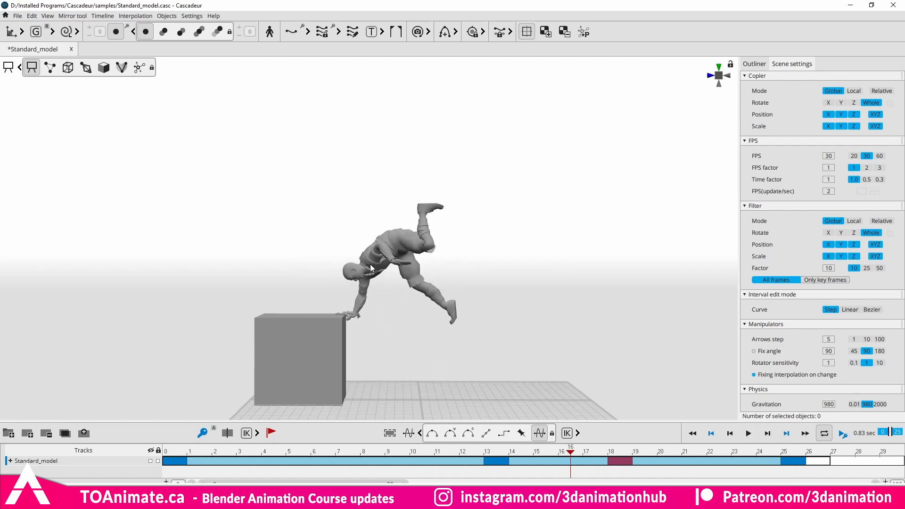
Show the point controllers at frame 16 and select the character's center of mass
scroll(389, 284, up, 4)
key(q)
alt+middle_drag(519, 277, 503, 235)
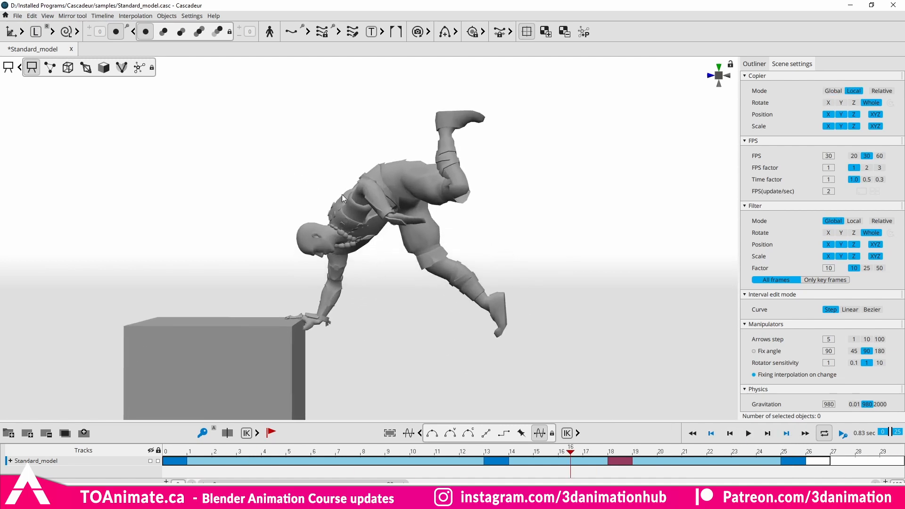
click(52, 71)
alt+drag(384, 232, 385, 243)
click(369, 263)
alt+drag(410, 269, 444, 309)
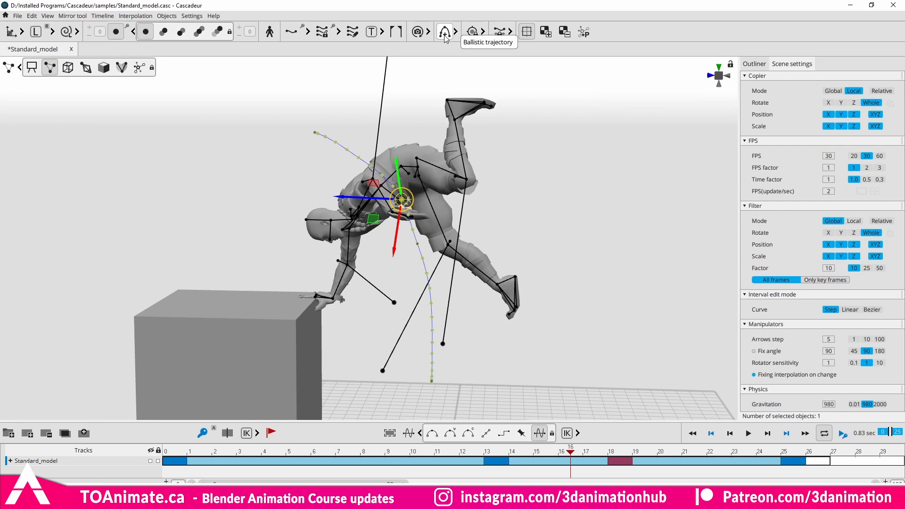
scroll(502, 234, down, 1)
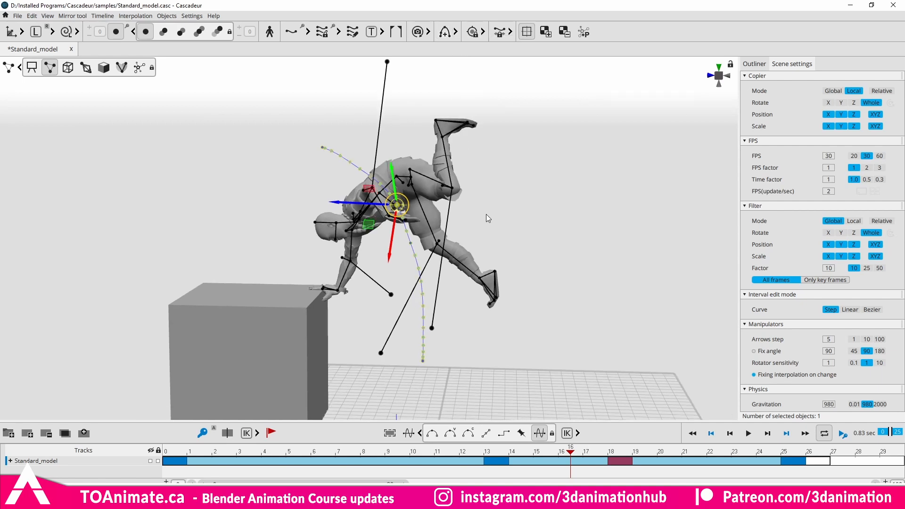
alt+middle_drag(516, 231, 471, 196)
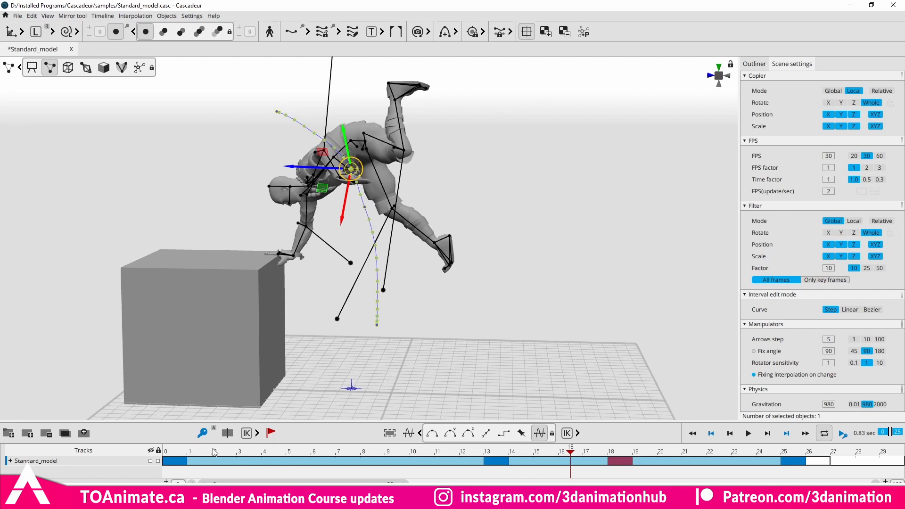
Select the interval from frame 7 to frame 23 and create a ballistic trajectory for it
click(206, 462)
drag(224, 465, 735, 472)
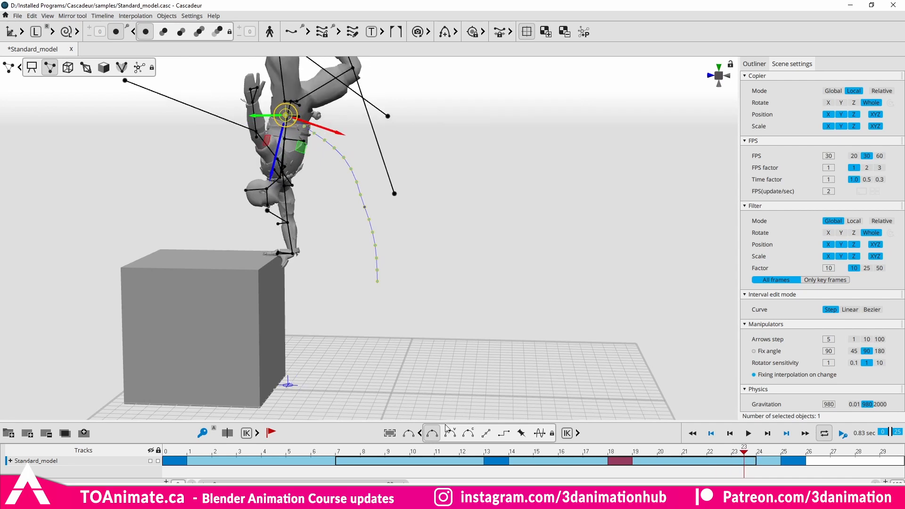
click(448, 32)
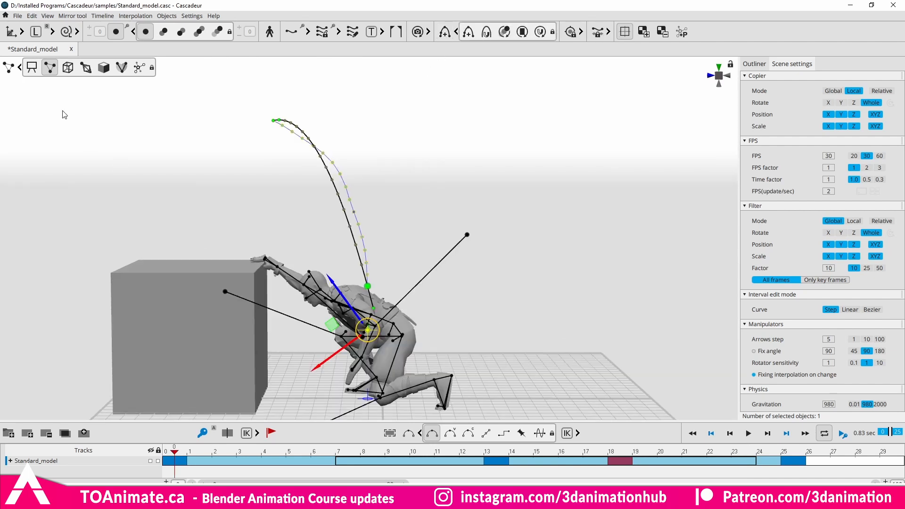
Hide the rig controllers and play the looped animation to review the motion, pausing it partway
click(31, 67)
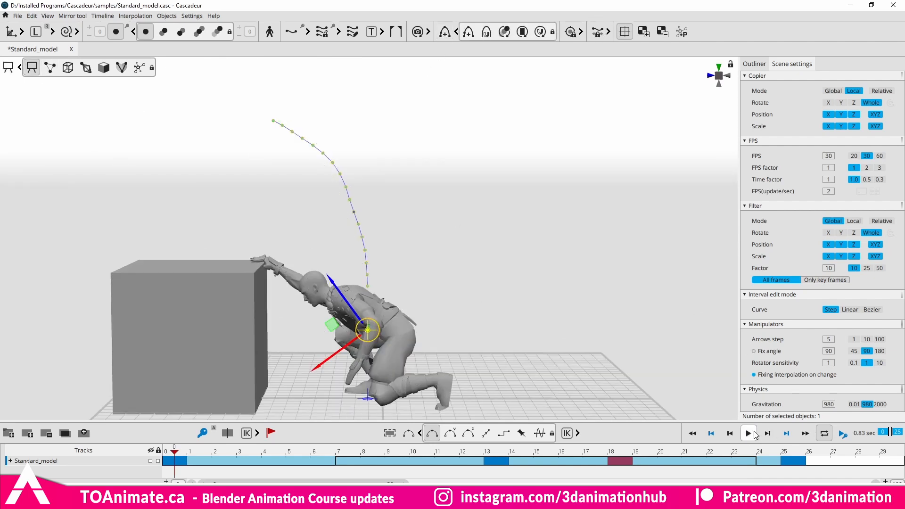
click(753, 434)
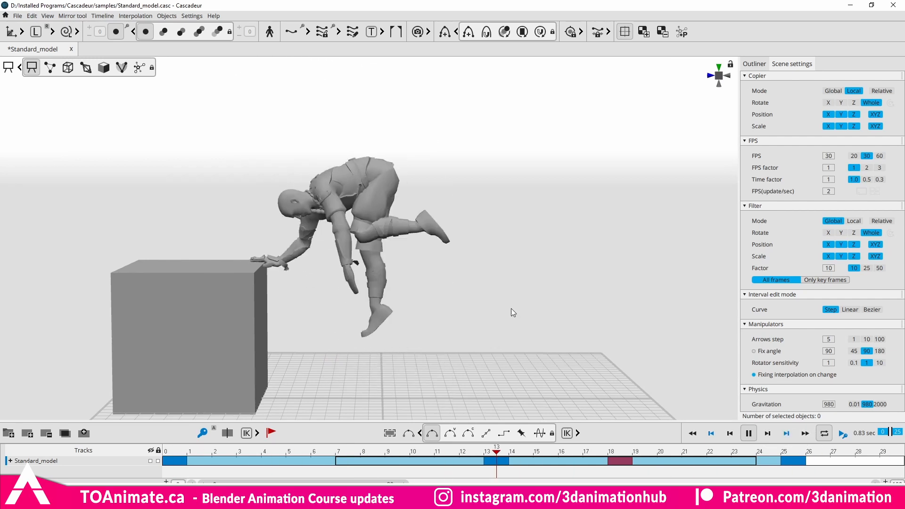
scroll(465, 268, down, 3)
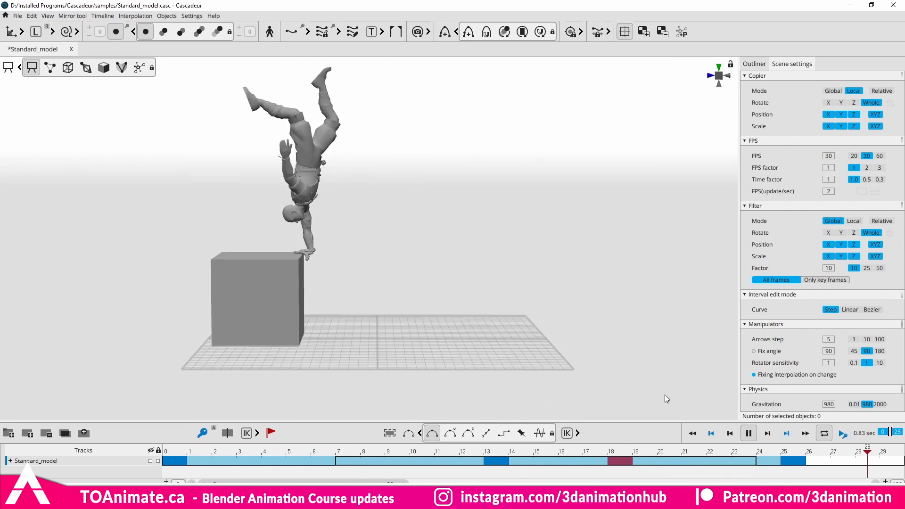
click(750, 435)
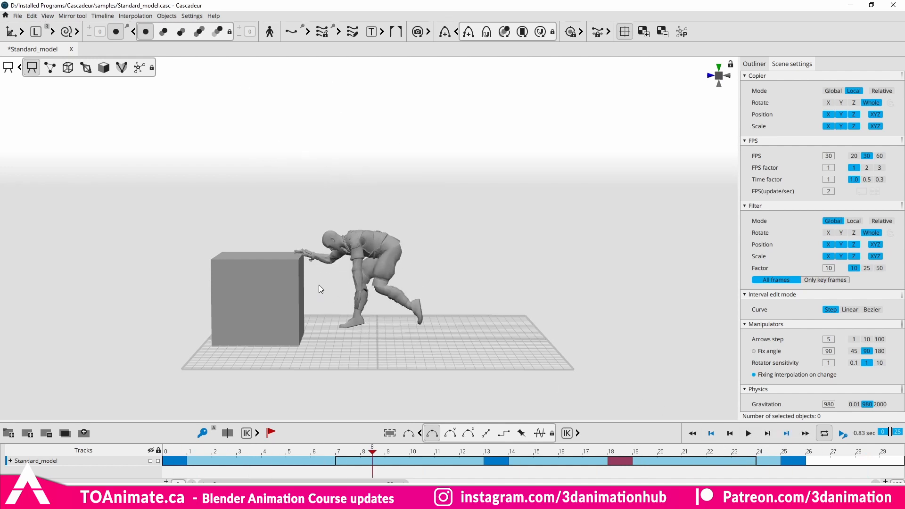
At frame 13, show the point controllers, select the ballistic trajectory and snap the centers of mass to it
drag(191, 454, 496, 452)
key(x)
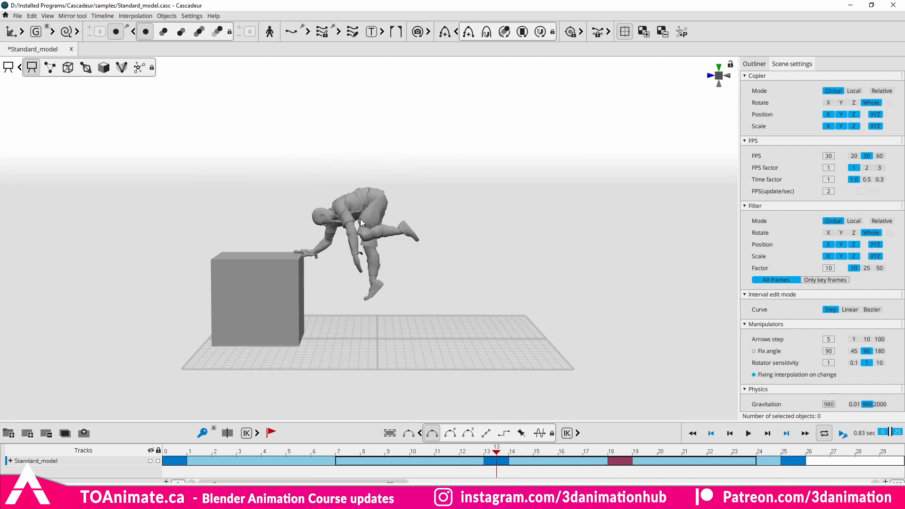
scroll(360, 219, up, 2)
click(50, 68)
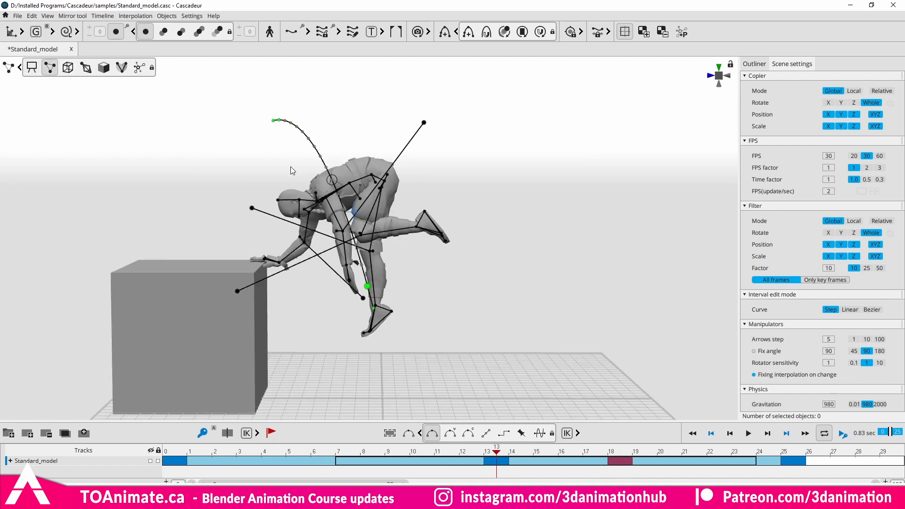
click(353, 211)
mouse_move(322, 223)
right_down()
mouse_move(375, 264)
mouse_move(279, 230)
mouse_move(372, 255)
mouse_move(381, 230)
mouse_move(332, 211)
right_up()
click(487, 31)
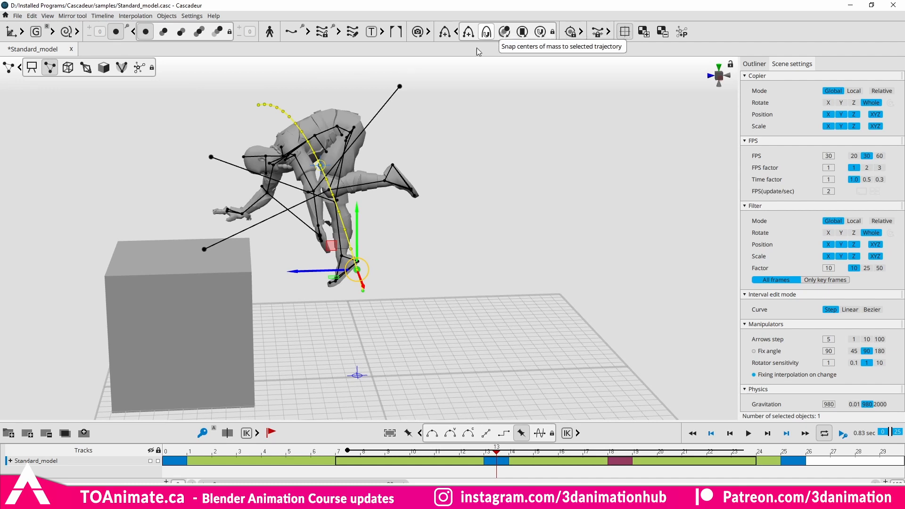
Scrub through the timeline to examine how the body follows the snapped ballistic trajectory
click(272, 451)
drag(271, 453, 744, 398)
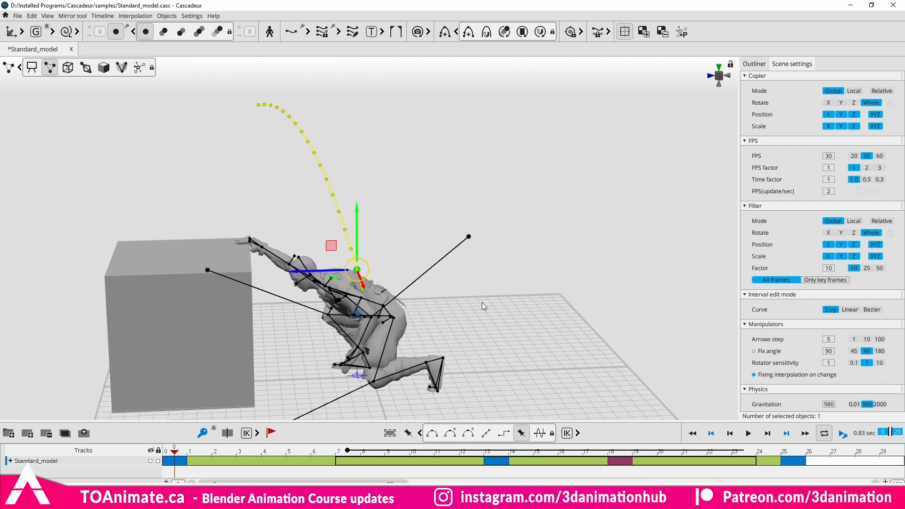
mouse_move(481, 302)
alt+mouse_down()
mouse_move(473, 245)
mouse_move(466, 306)
alt+mouse_up()
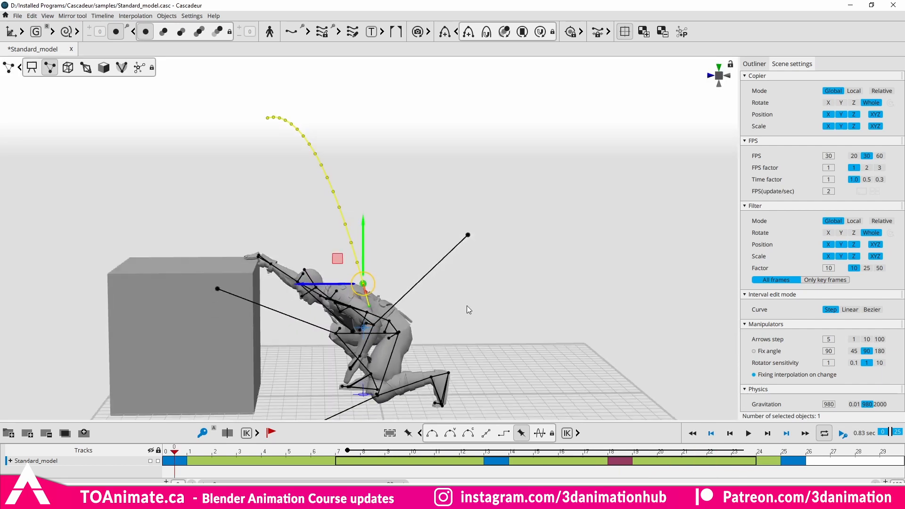
click(767, 433)
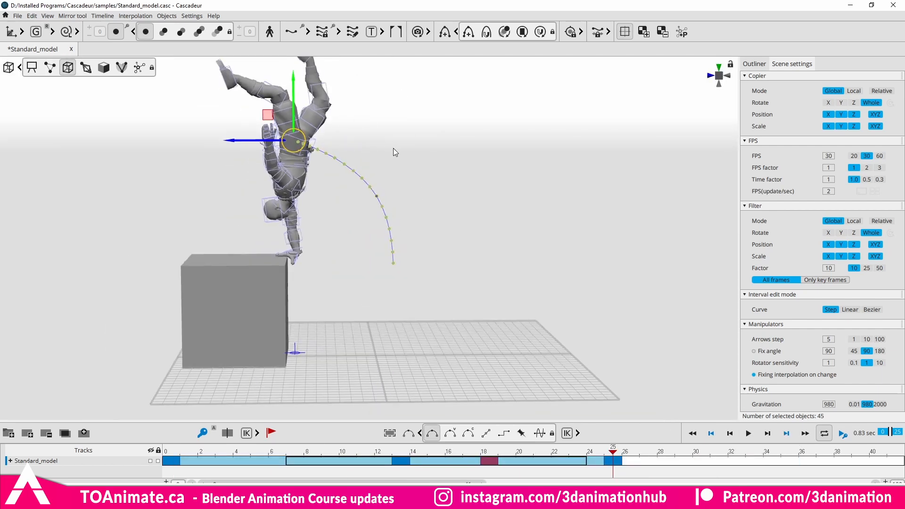
Check the pose at empty frames beyond the last keyframe, including frame 38
alt+drag(395, 152, 392, 187)
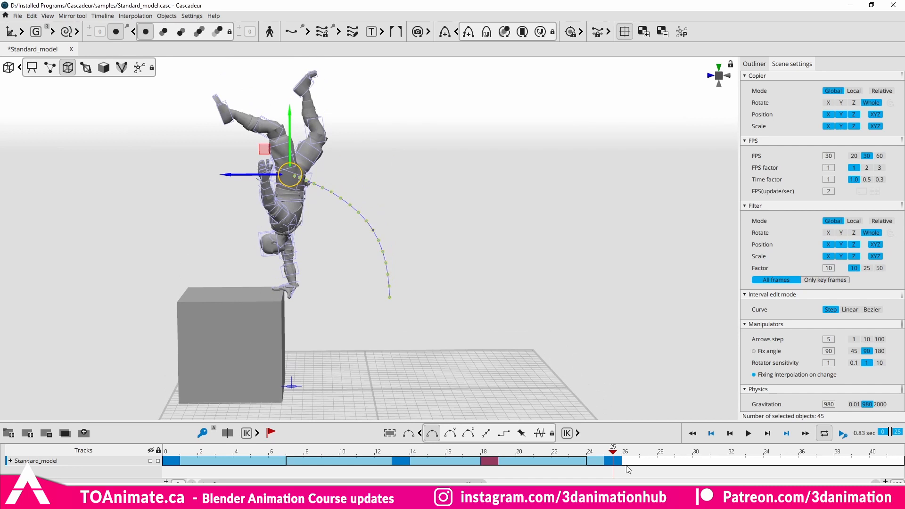
click(738, 464)
click(843, 461)
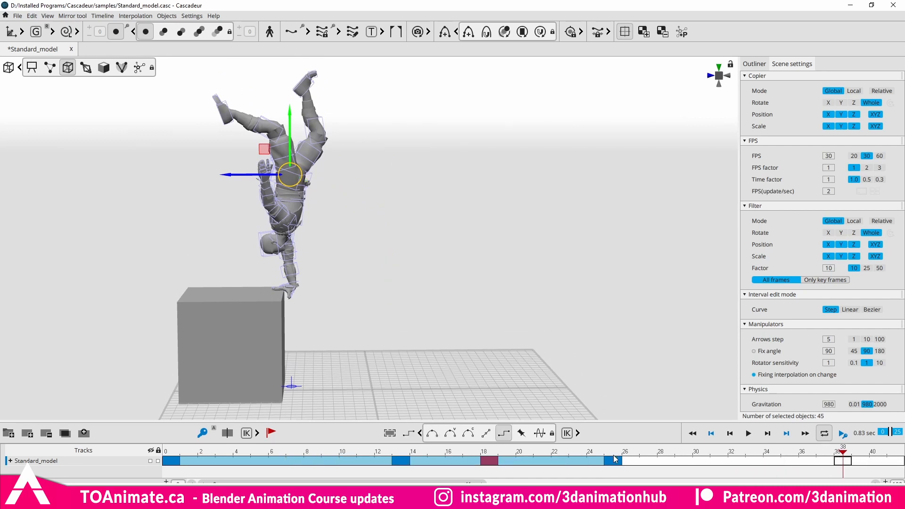
click(693, 461)
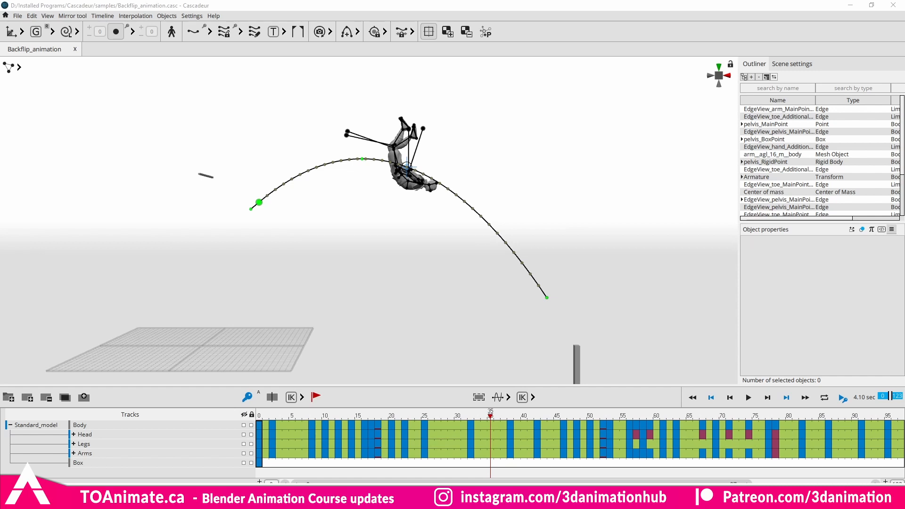
Scrub the Backflip_animation scene up to frame 52 and examine how the body follows its ballistic trajectory
drag(492, 417, 256, 403)
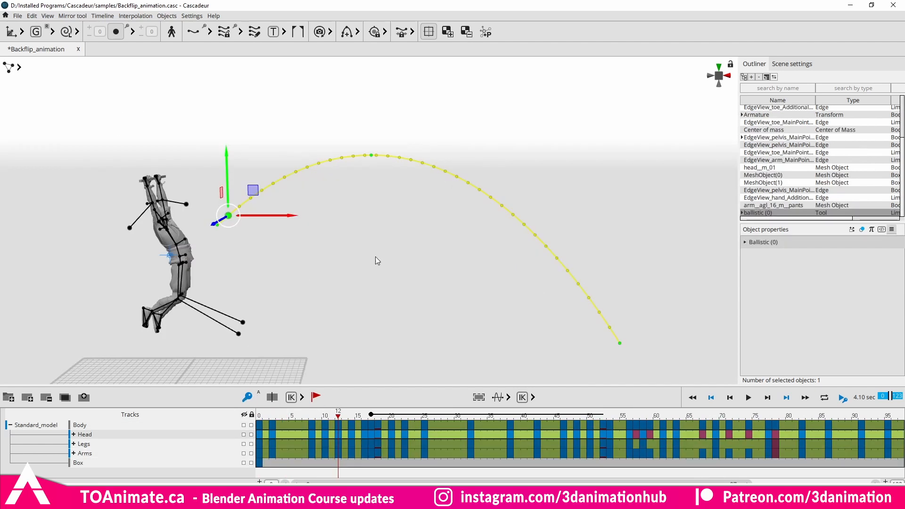
drag(298, 417, 366, 420)
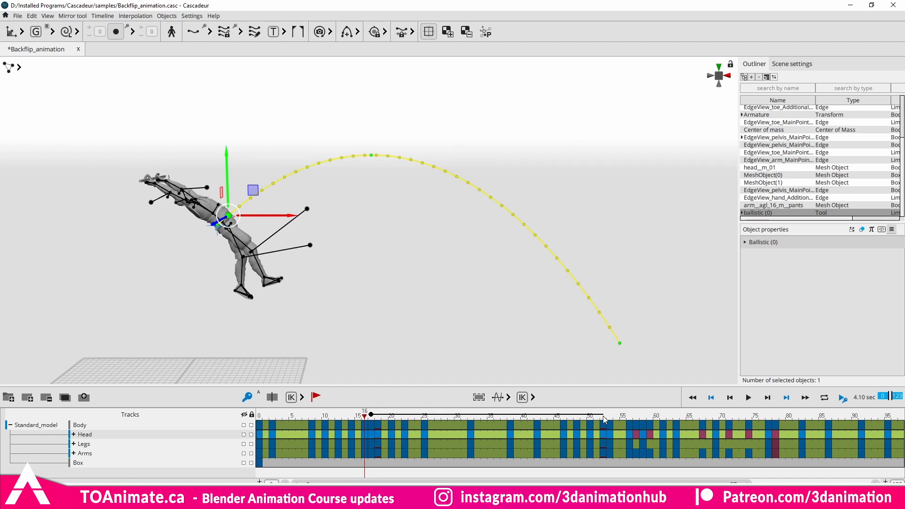
drag(378, 416, 605, 416)
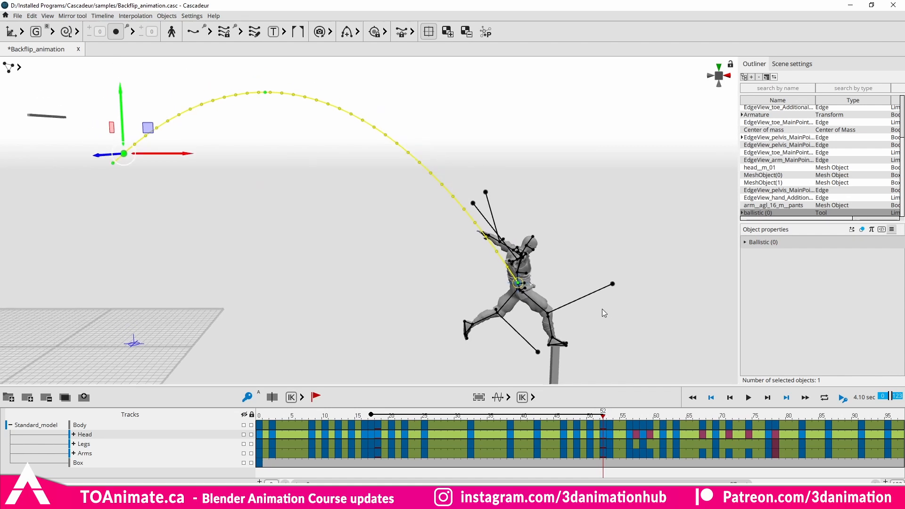
middle_drag(598, 330, 600, 306)
middle_drag(421, 267, 492, 322)
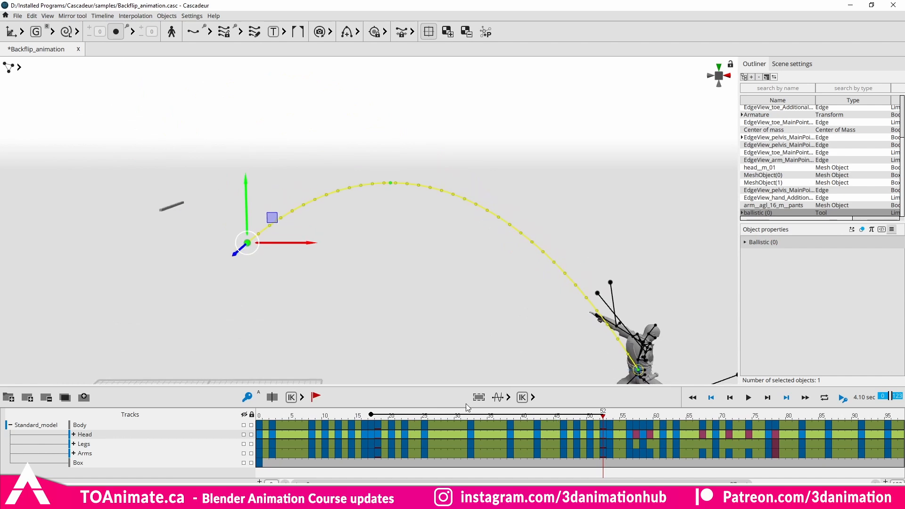
At frame 24, raise the ballistic trajectory's height point well above its peak and scrub ahead to frame 31
drag(359, 414, 418, 425)
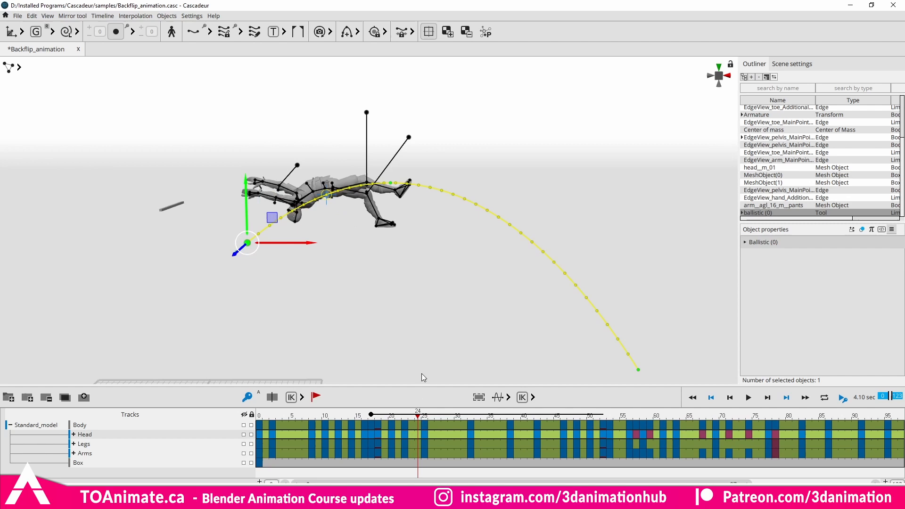
click(392, 185)
drag(390, 174, 396, 132)
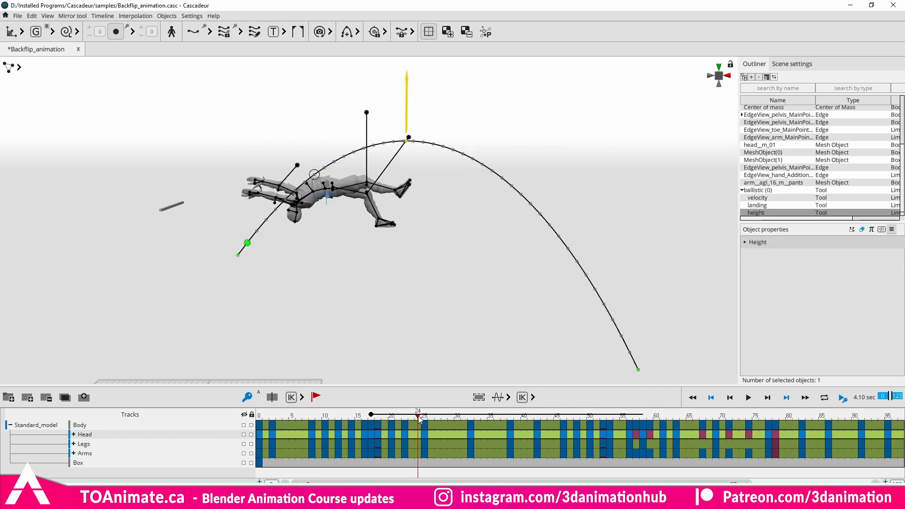
drag(420, 419, 468, 412)
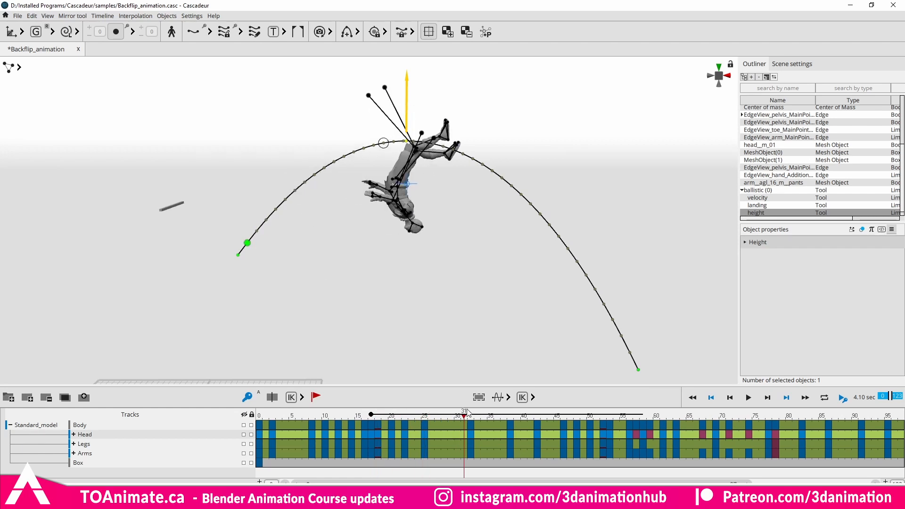
Select the character's center of mass and snap it to the raised ballistic trajectory
click(408, 183)
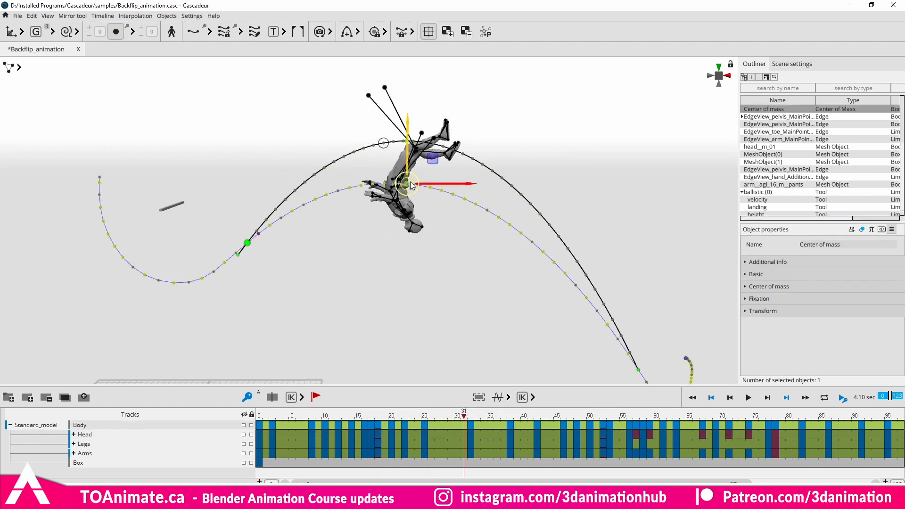
click(358, 33)
click(389, 32)
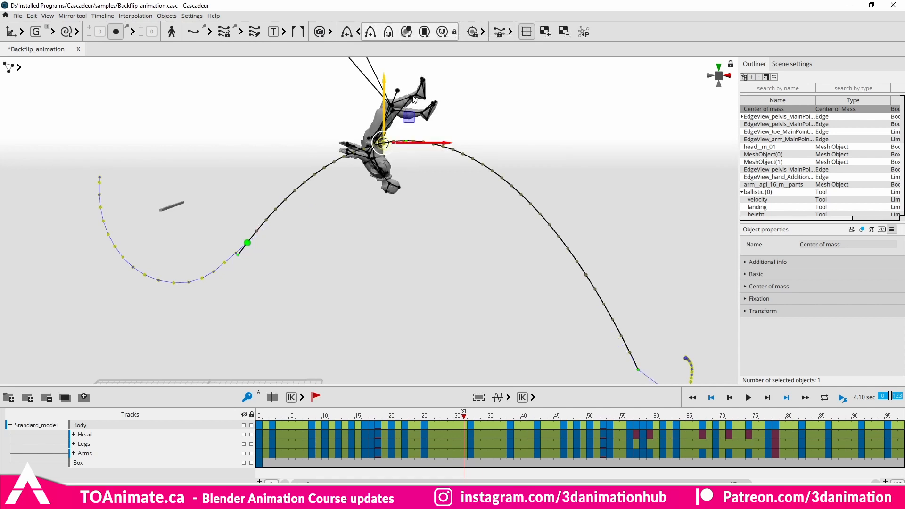
At frame 59, move the ballistic trajectory's landing point onto the crouching body above the post
drag(463, 421, 651, 352)
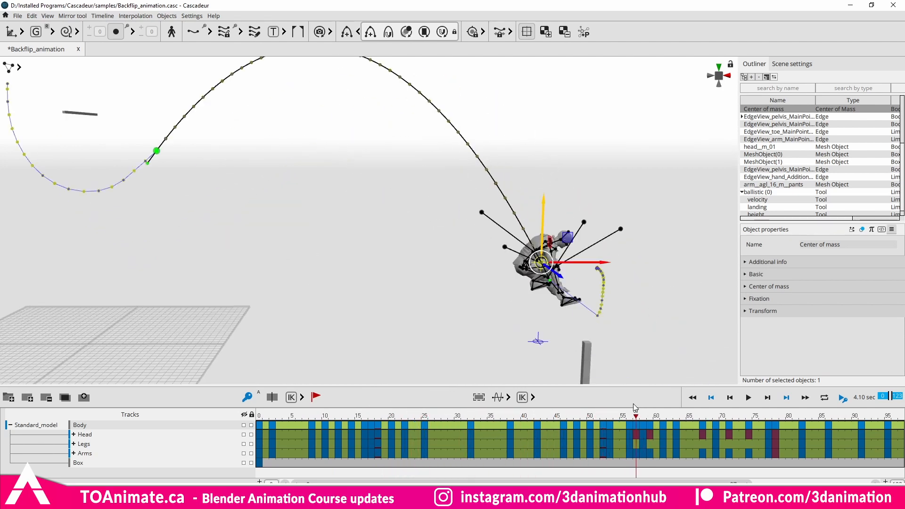
mouse_move(633, 403)
mouse_down()
mouse_move(653, 402)
mouse_move(648, 409)
mouse_up()
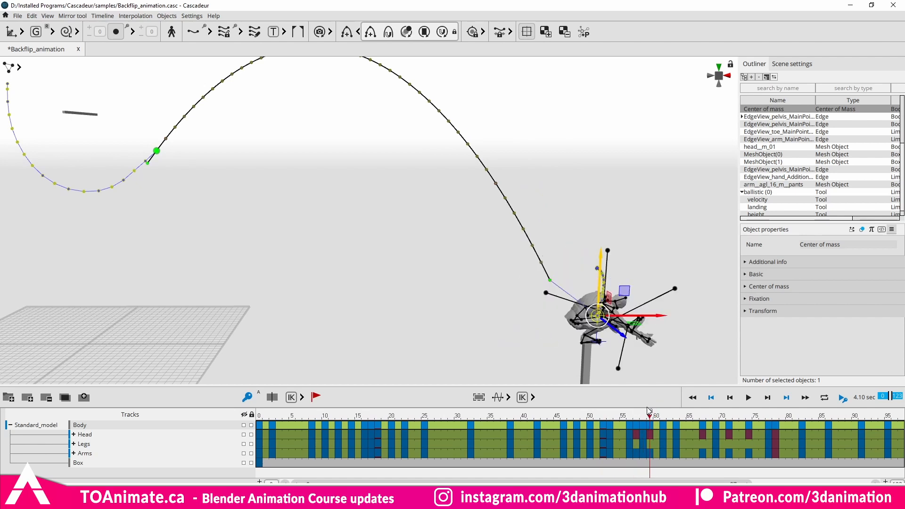
click(550, 281)
drag(550, 281, 578, 299)
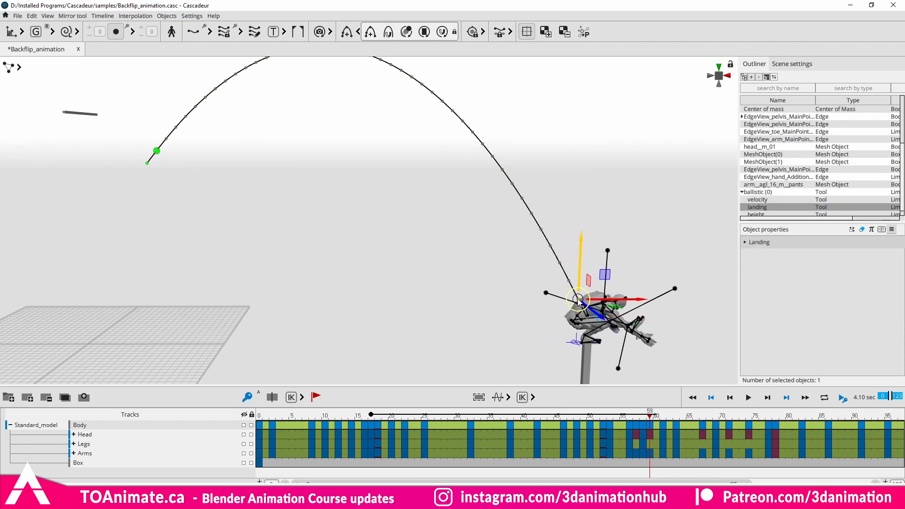
Scrub between frames 27 and 60 to examine how the body follows the adjusted trajectory from flight to landing
alt+middle_drag(413, 252, 573, 375)
drag(650, 416, 438, 417)
alt+middle_drag(352, 207, 356, 266)
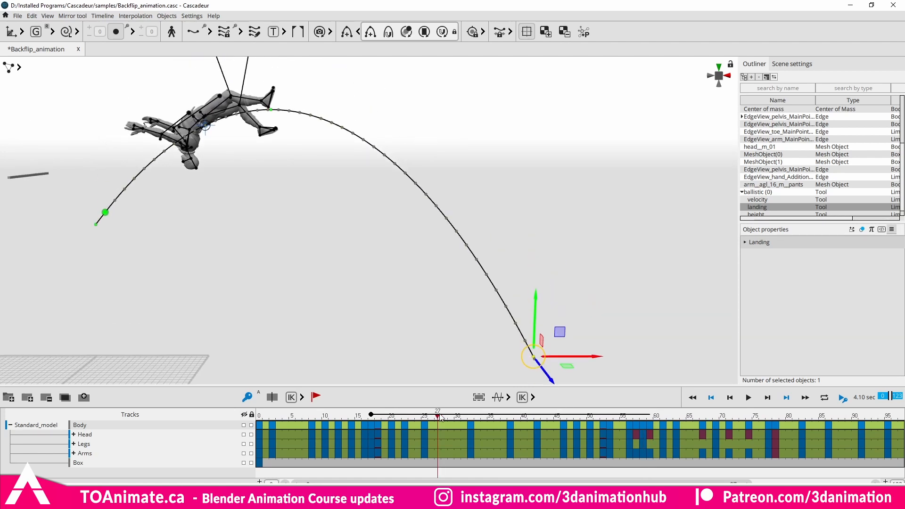
drag(441, 418, 656, 416)
alt+middle_drag(427, 348, 608, 345)
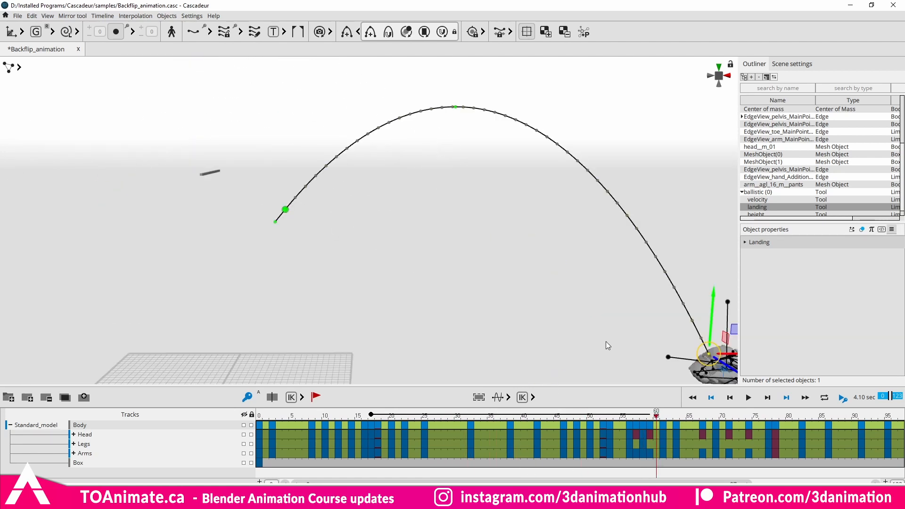
alt+middle_drag(666, 312, 485, 247)
scroll(479, 244, down, 3)
alt+middle_drag(363, 205, 380, 244)
drag(659, 418, 592, 404)
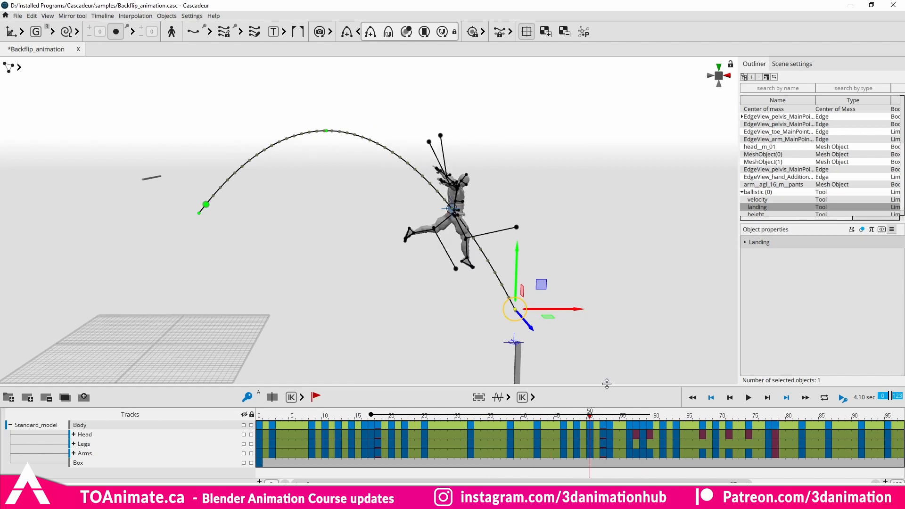
Scrub through the whole jump and play back the animation to review the backflip along the adjusted trajectory
middle_drag(552, 312, 533, 310)
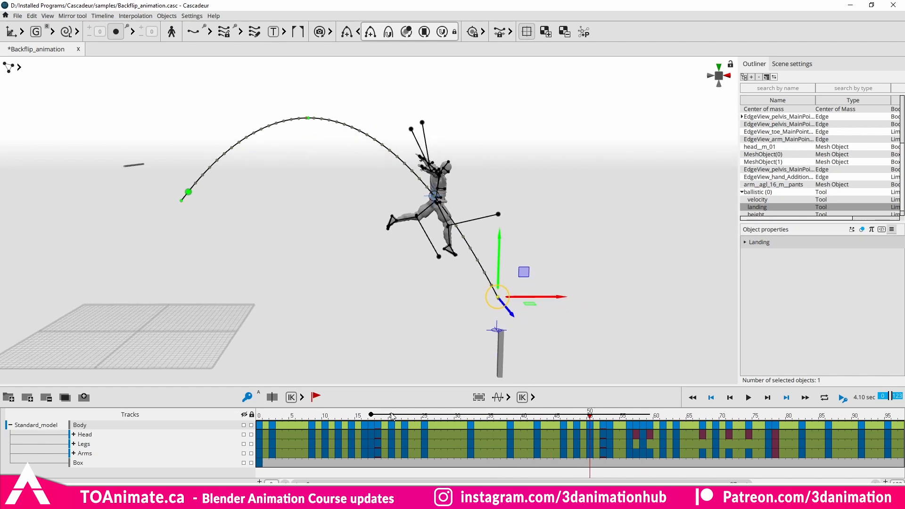
drag(356, 415, 697, 408)
key(space)
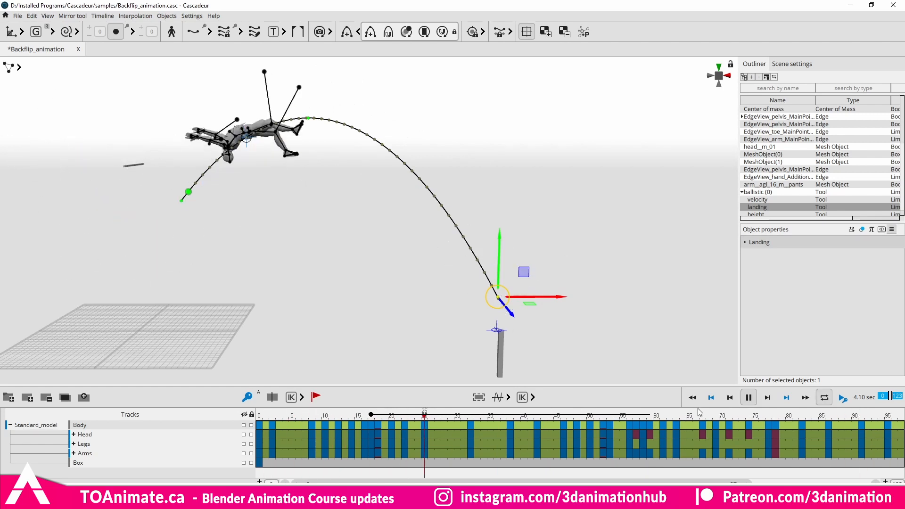